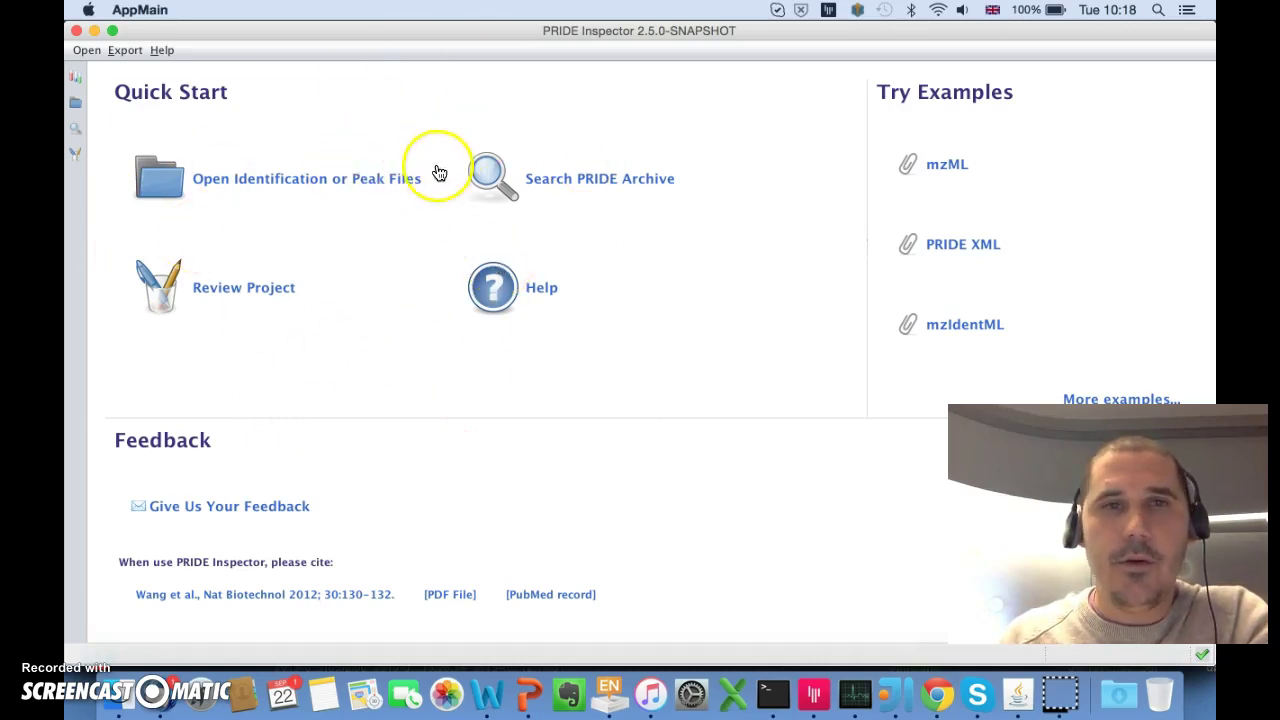
- Start opening an identification file and browse to the ms_work folder inside the home folder's work directory
click(322, 184)
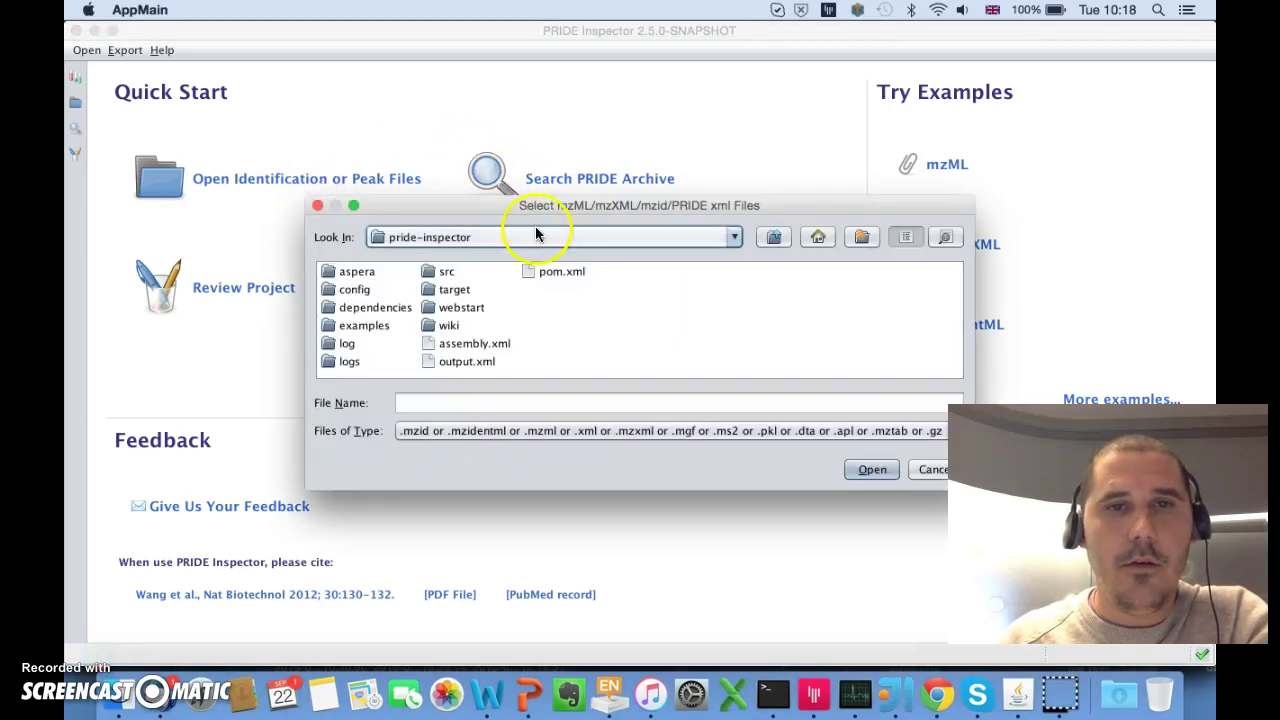
click(540, 240)
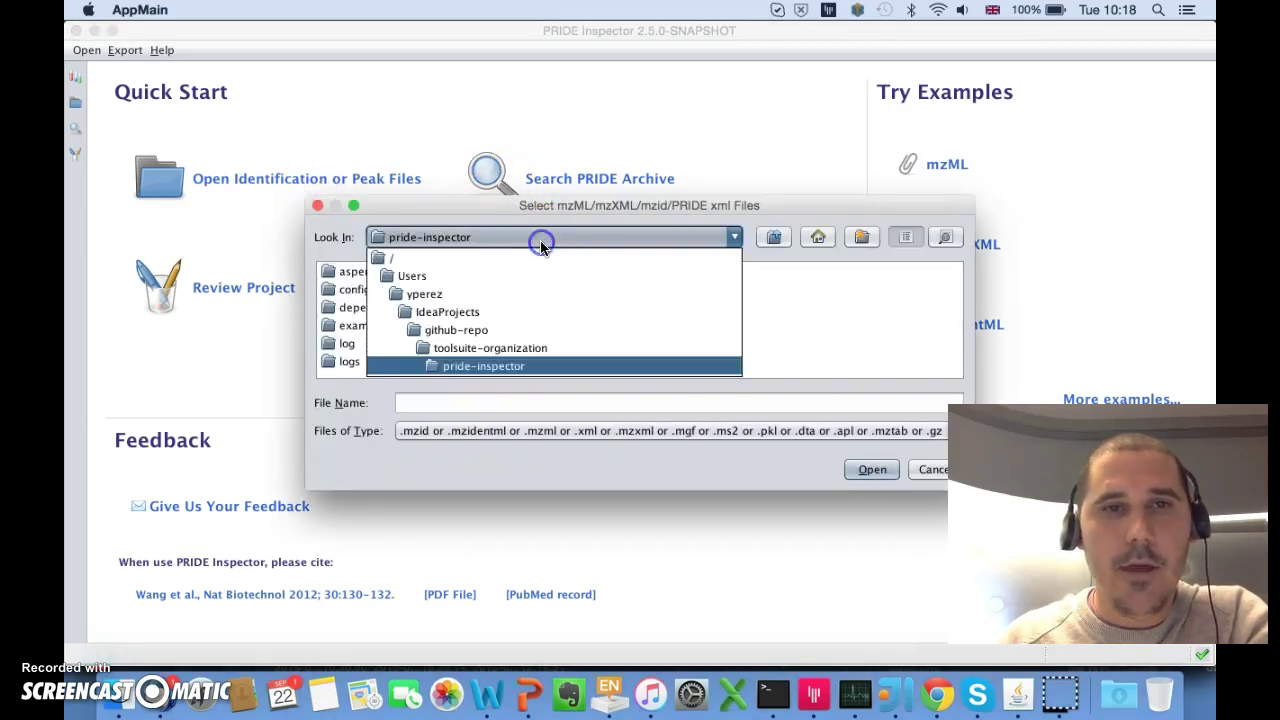
click(447, 294)
click(788, 344)
text(wo)
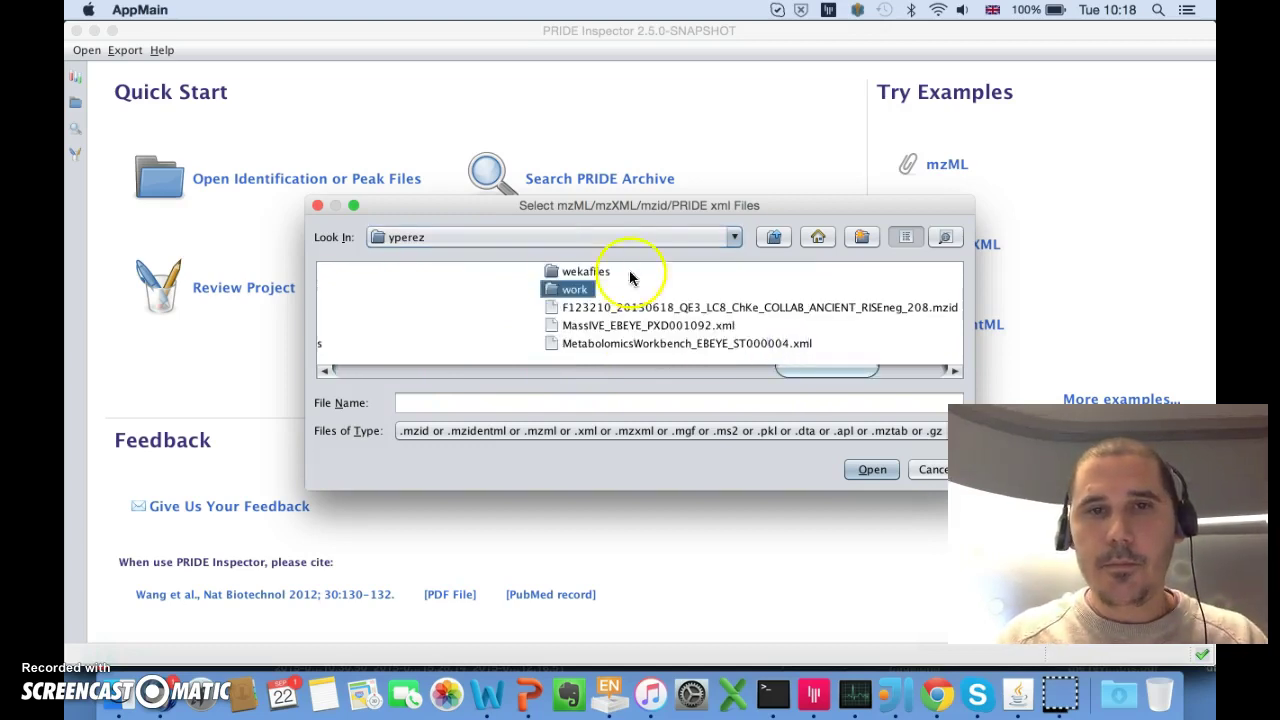
double_click(566, 291)
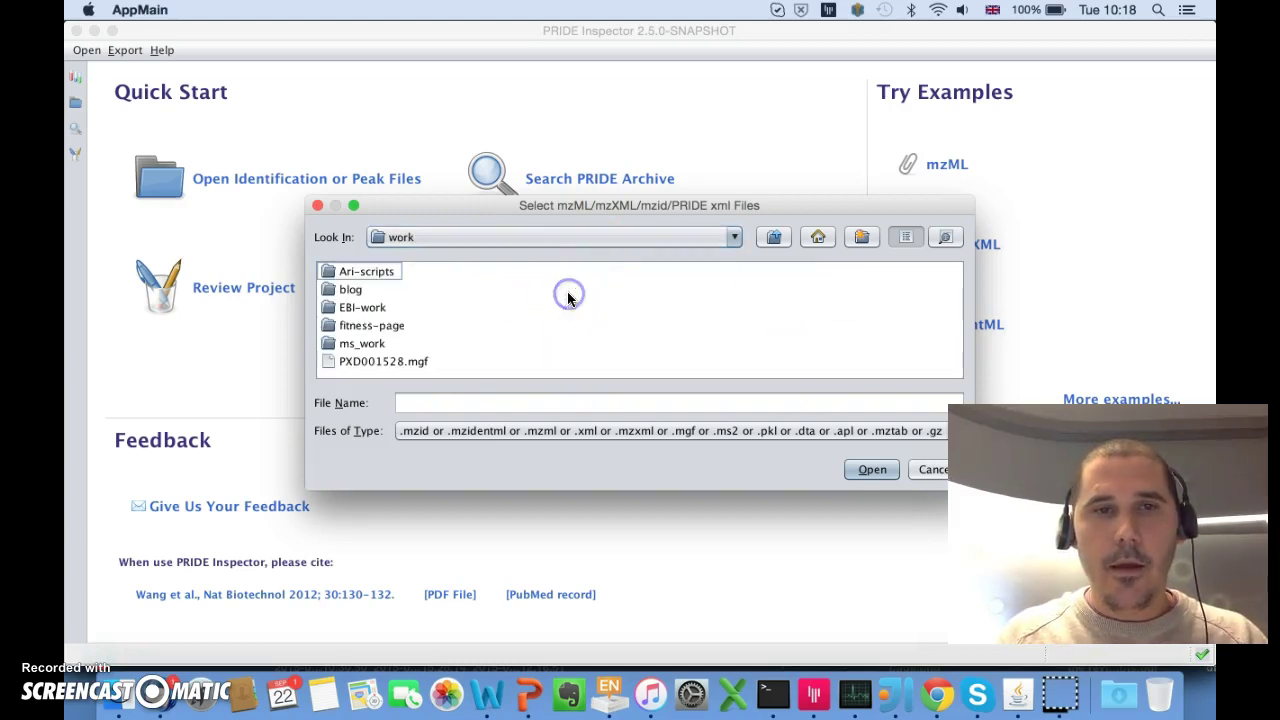
double_click(365, 343)
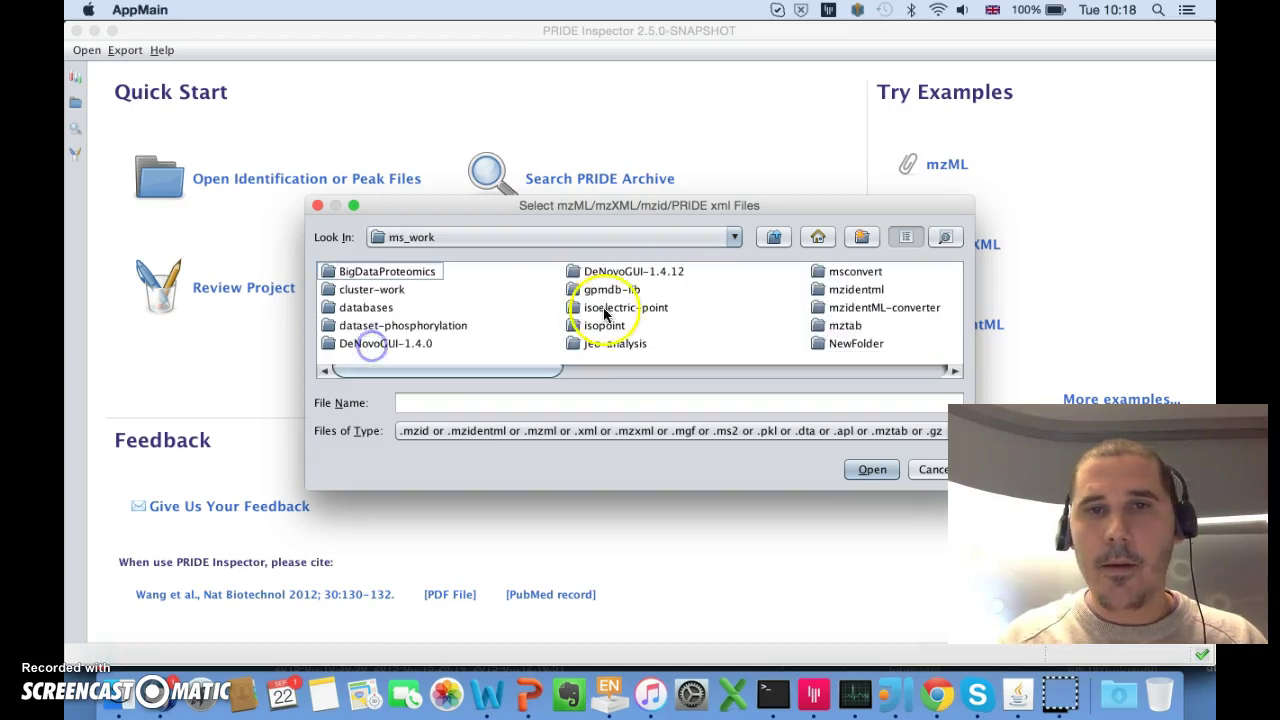
- Open PeptideShaker_Tutorial.mzid from the shacker folder under mzidentml/testing
double_click(856, 289)
double_click(362, 274)
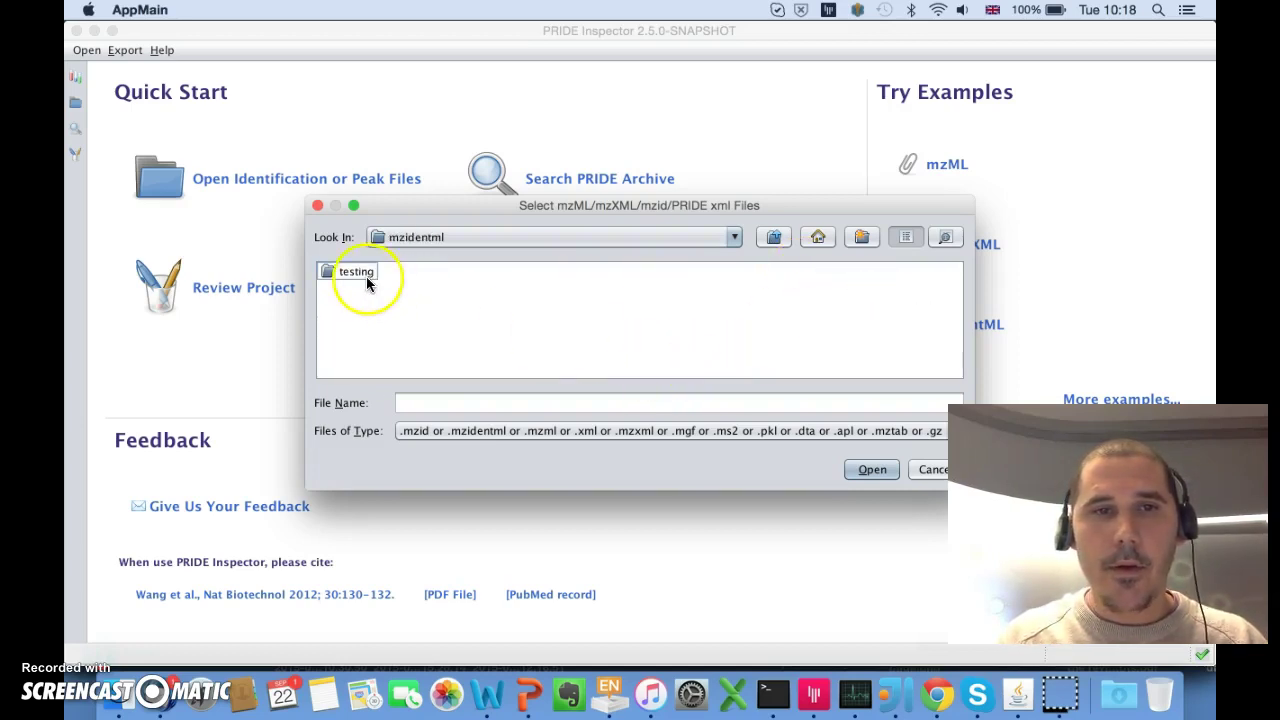
click(520, 364)
double_click(520, 361)
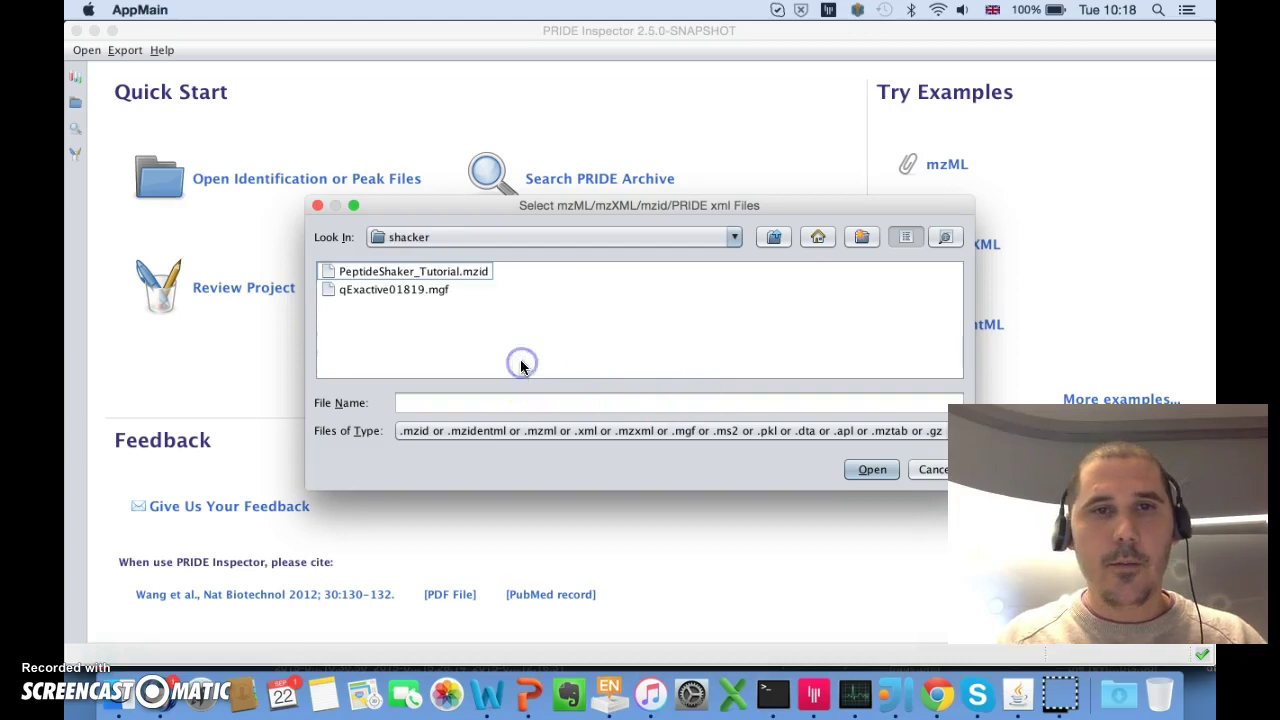
click(466, 270)
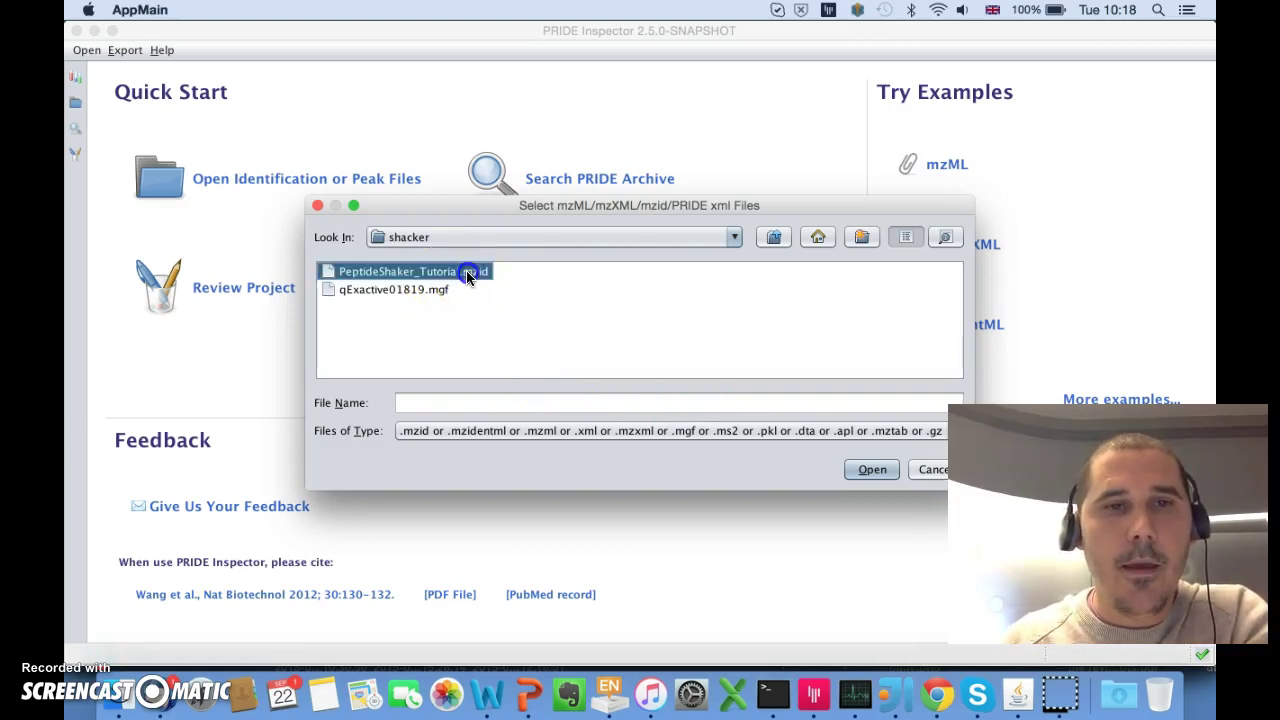
click(875, 469)
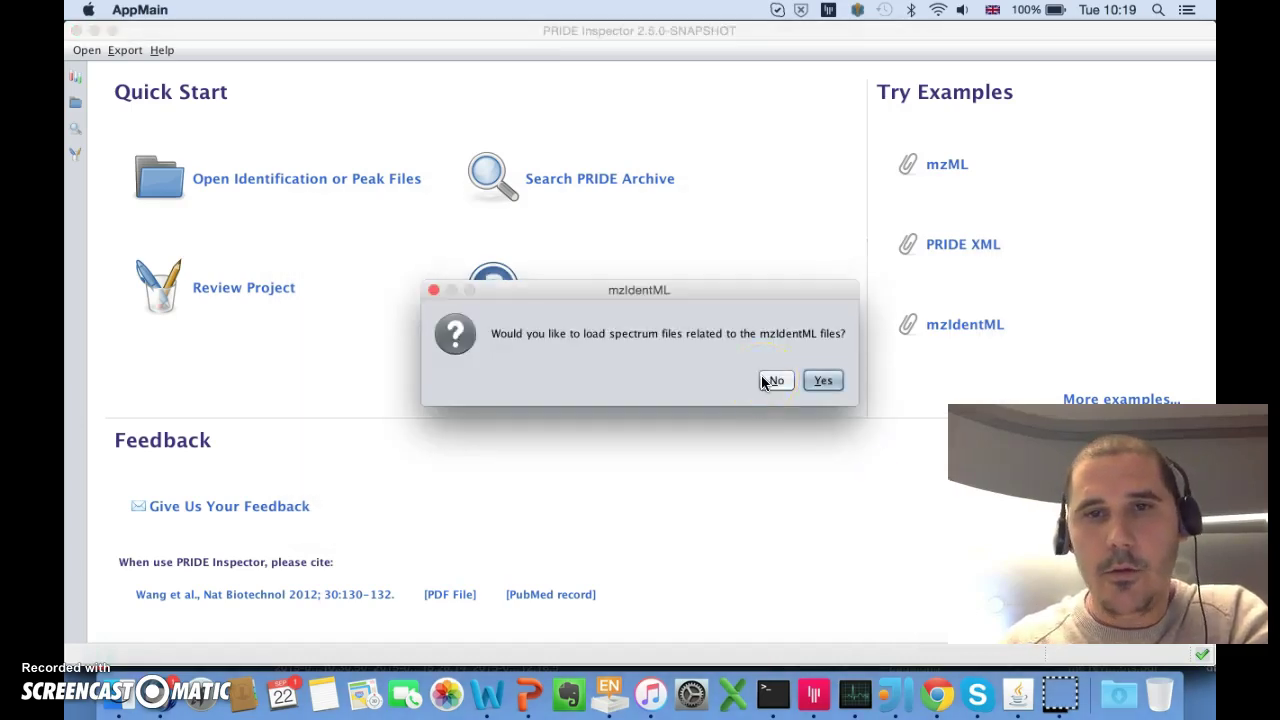
- Agree to load related spectrum files and assign qExactive01819.mgf to the mzIdentML file
click(724, 372)
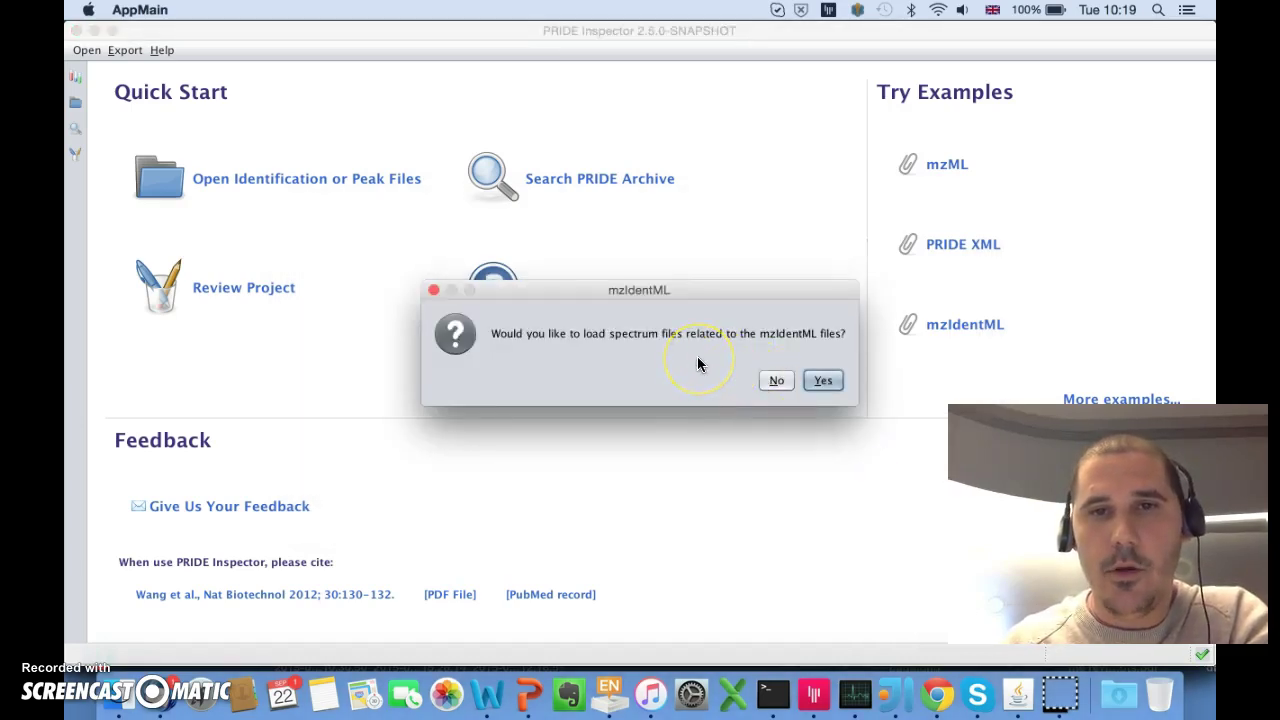
click(774, 381)
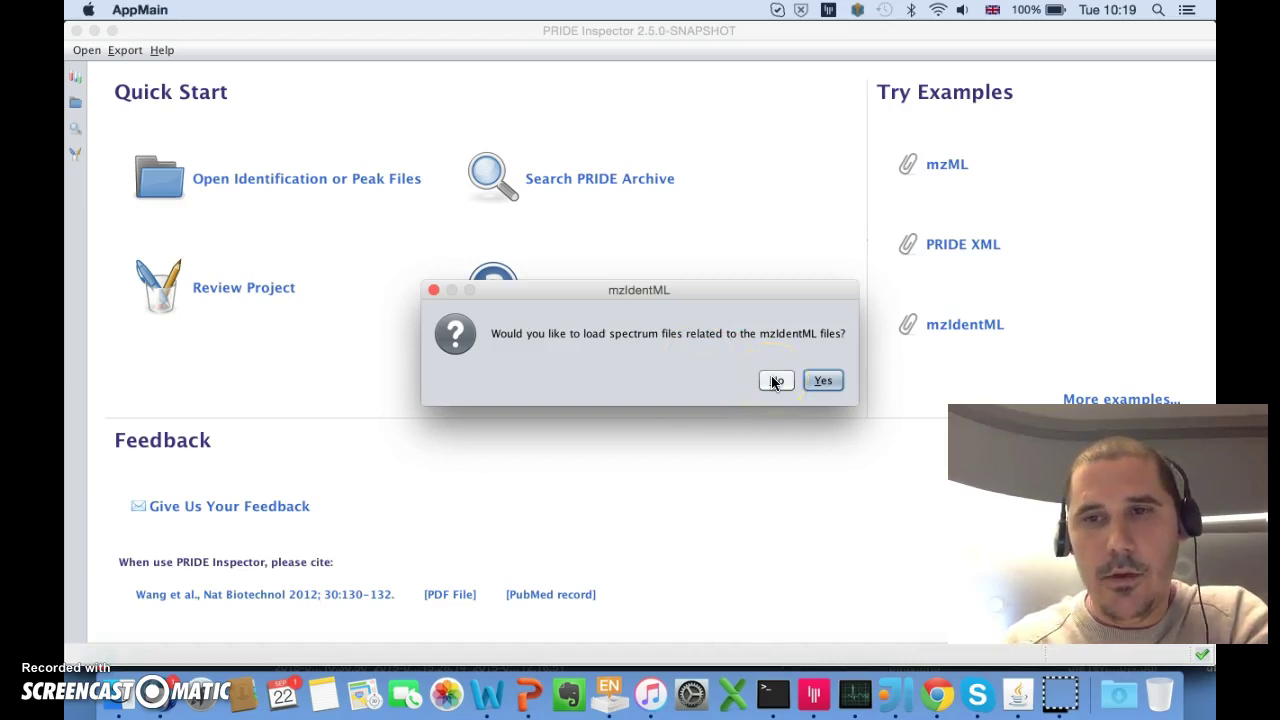
click(822, 381)
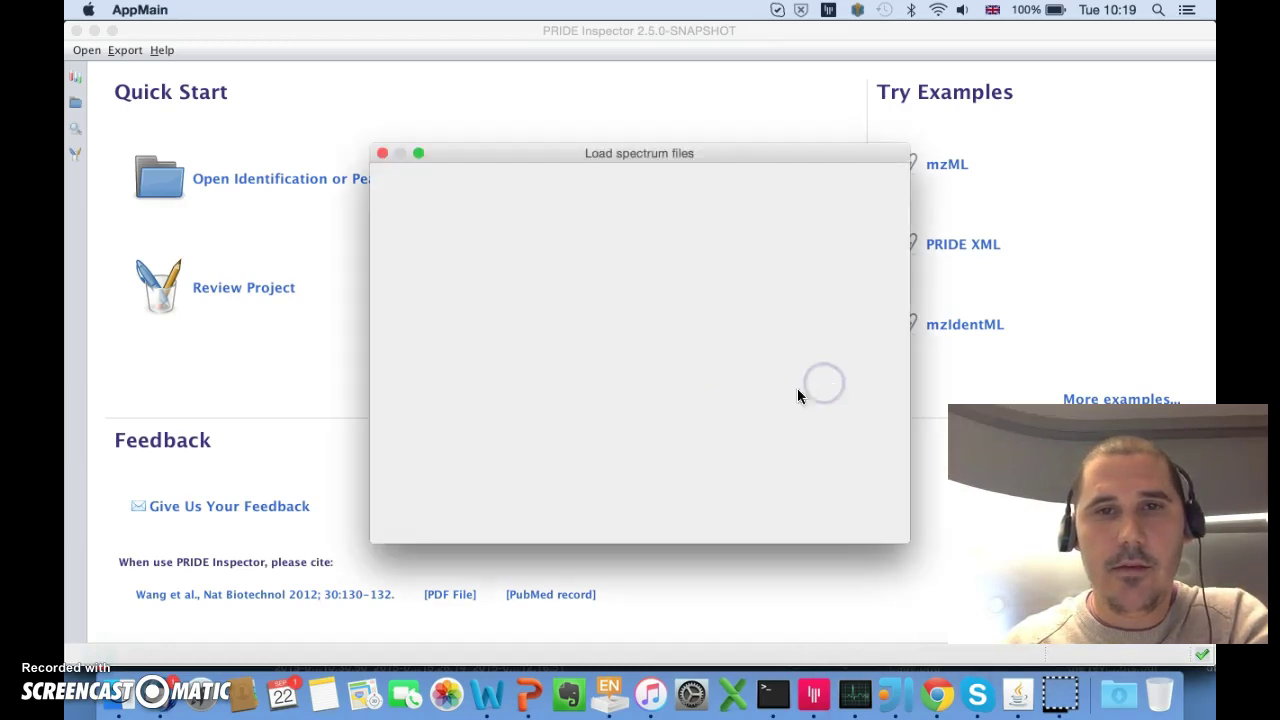
click(634, 474)
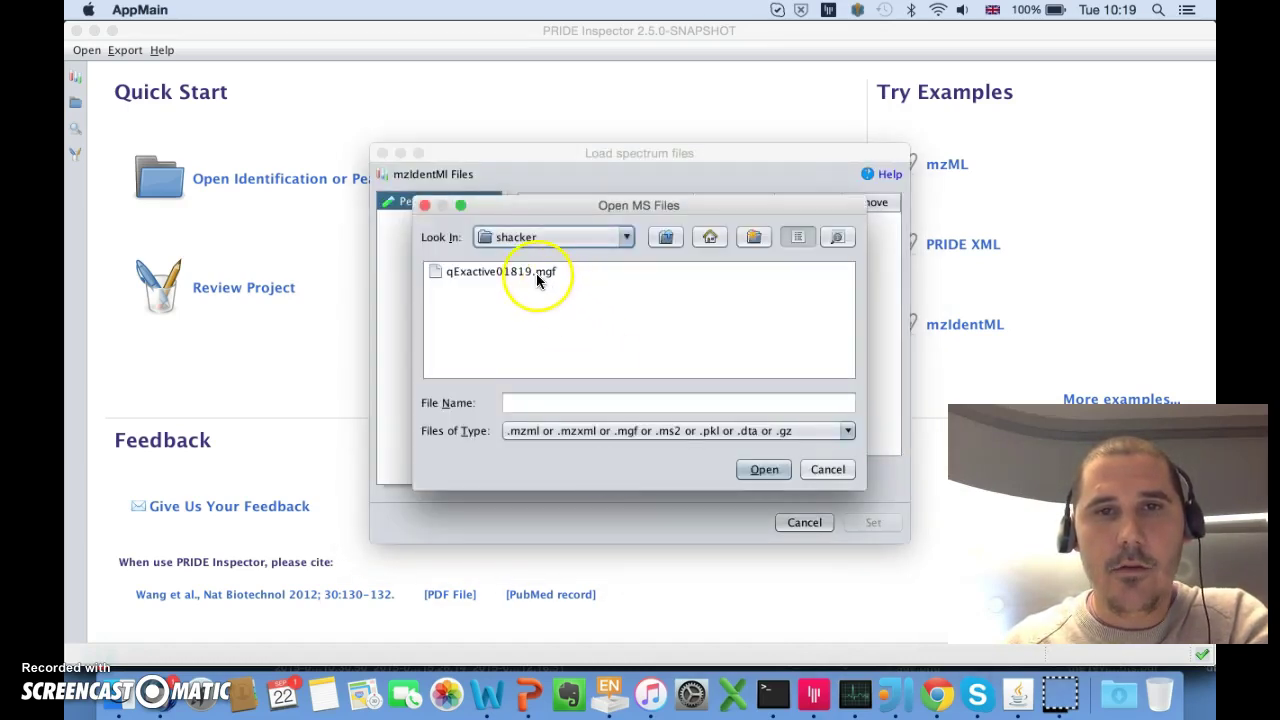
click(536, 273)
click(768, 473)
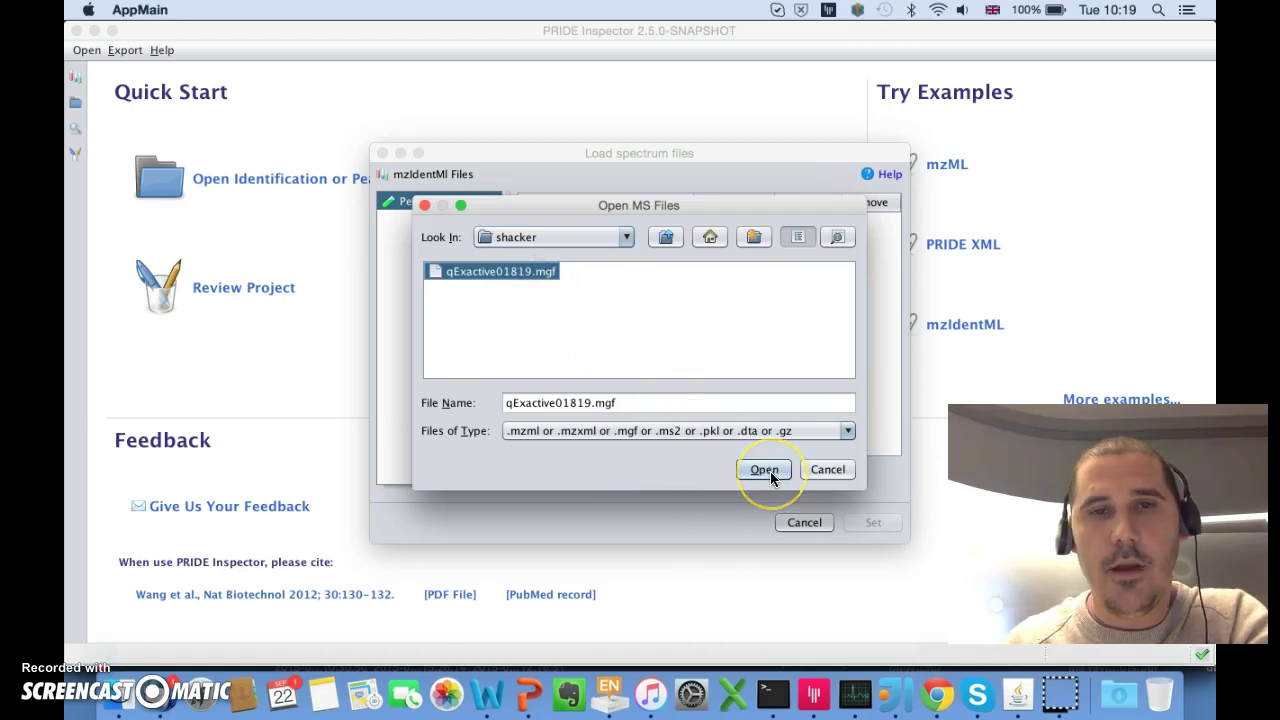
click(770, 471)
click(864, 524)
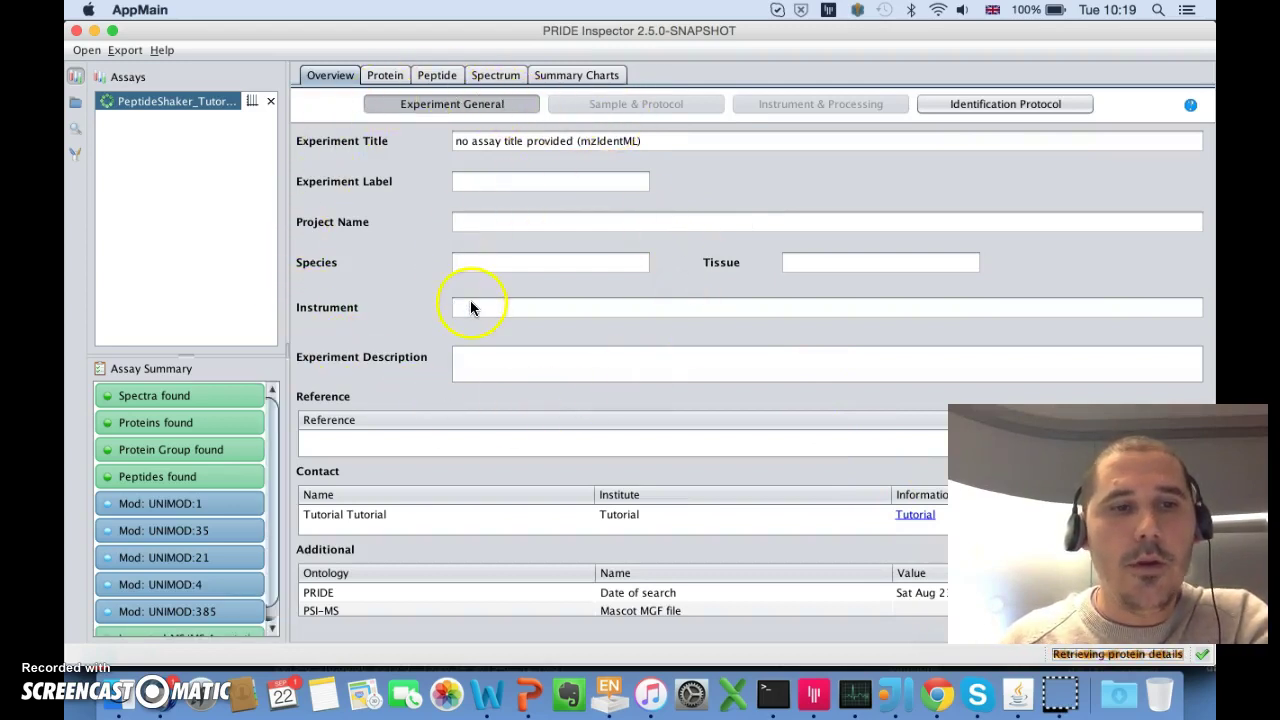
- Show the protein list and look through the PSMs of protein P25786
click(388, 80)
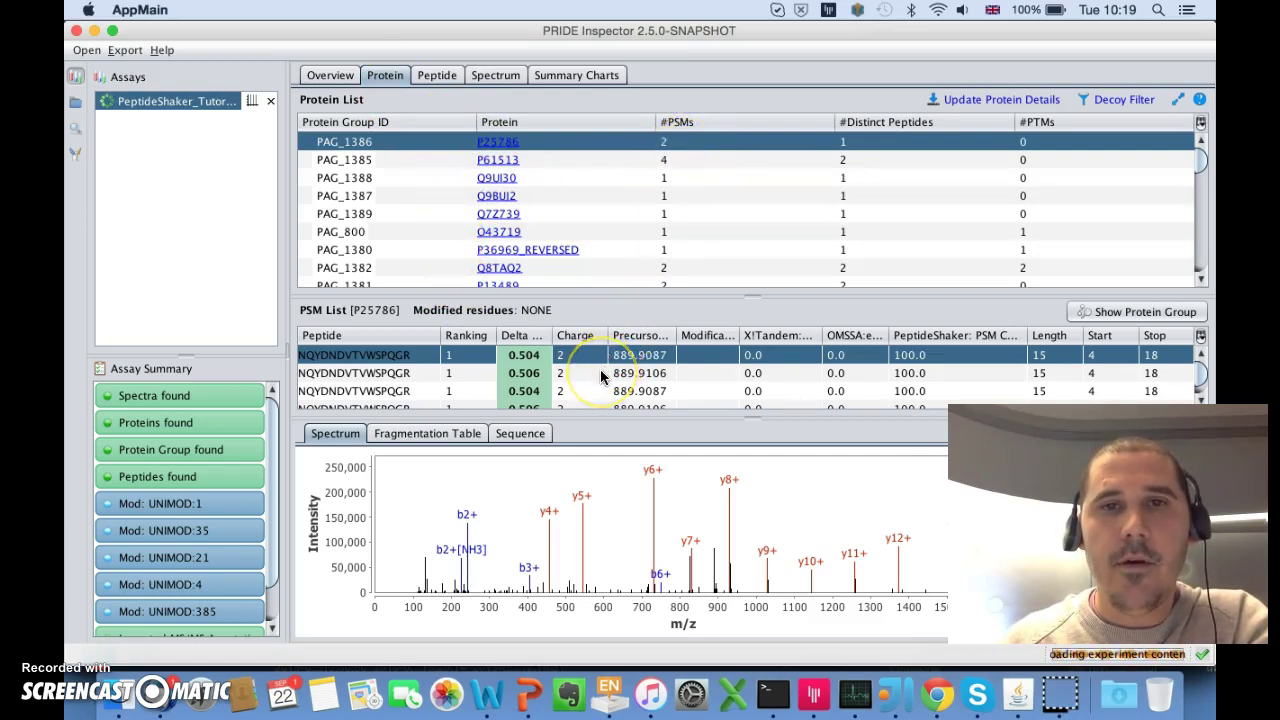
scroll(600, 377, down, 1)
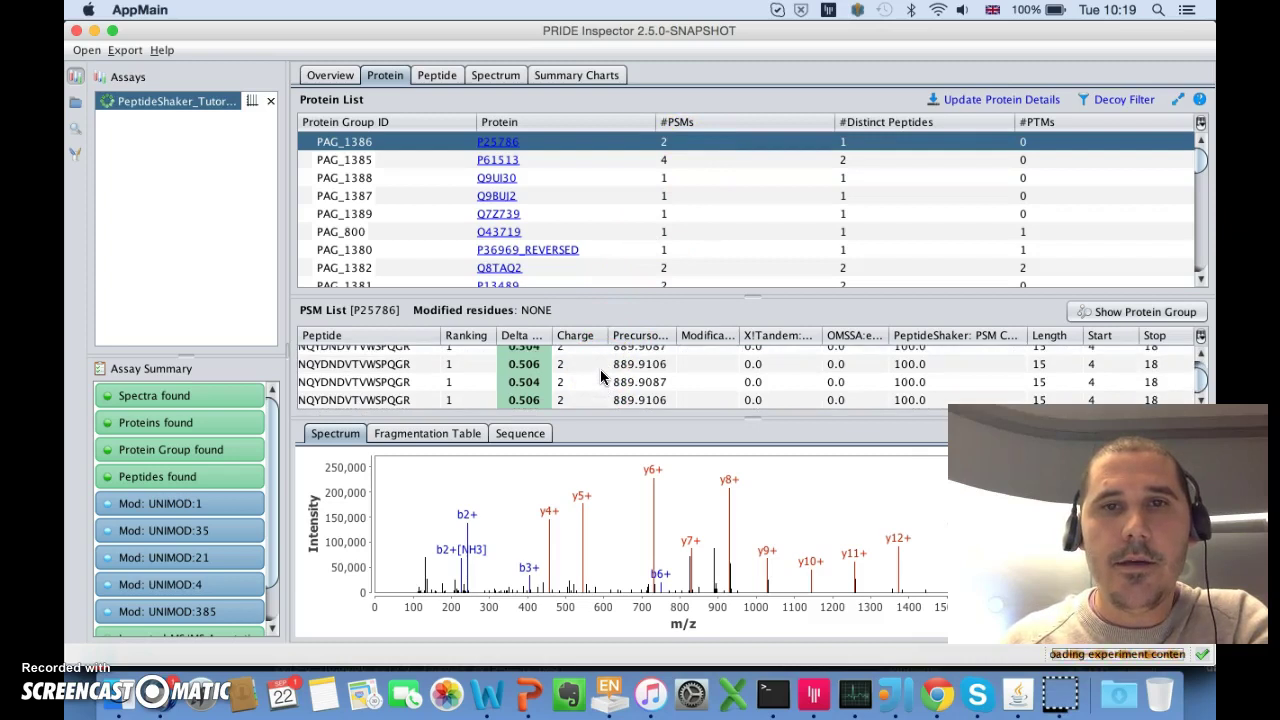
scroll(602, 376, up, 1)
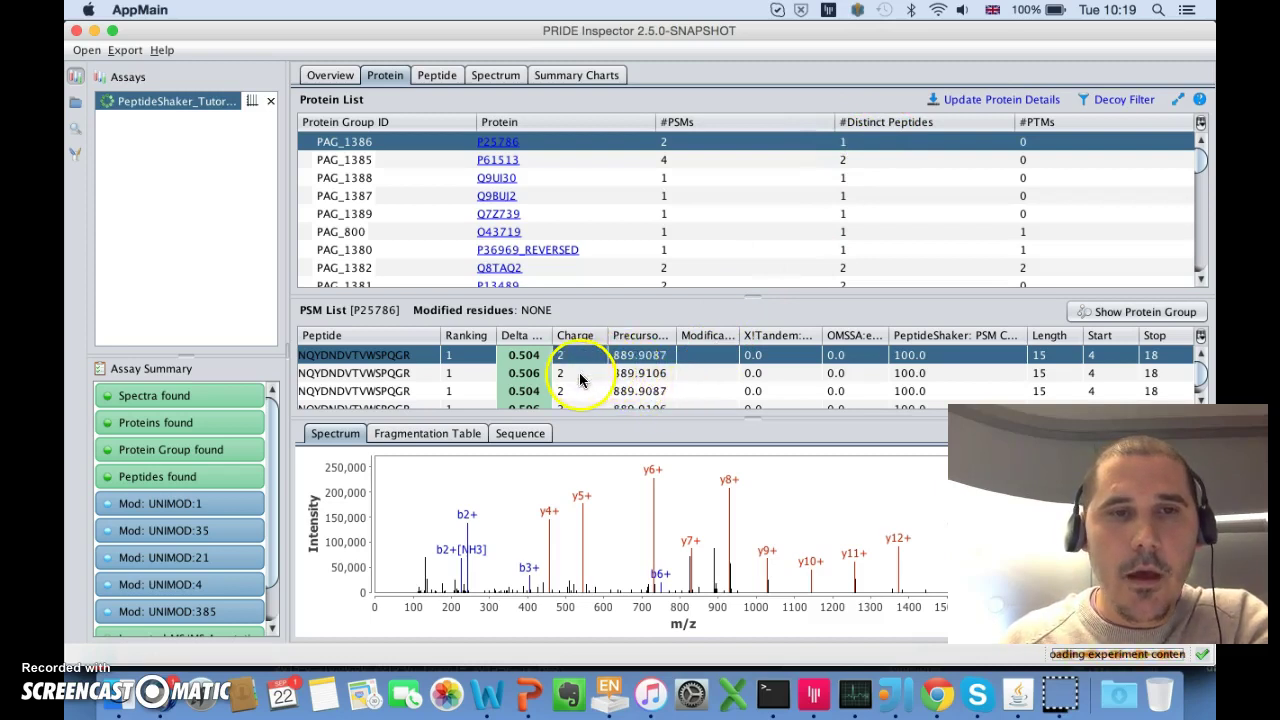
- Show the peptide list and view the spectra of TVAGGAWTYNTTSAVTVK, the acetylated SGTNLDGNDEFDEQLR and the oxidized EIVLPEEMPGYRK
click(447, 80)
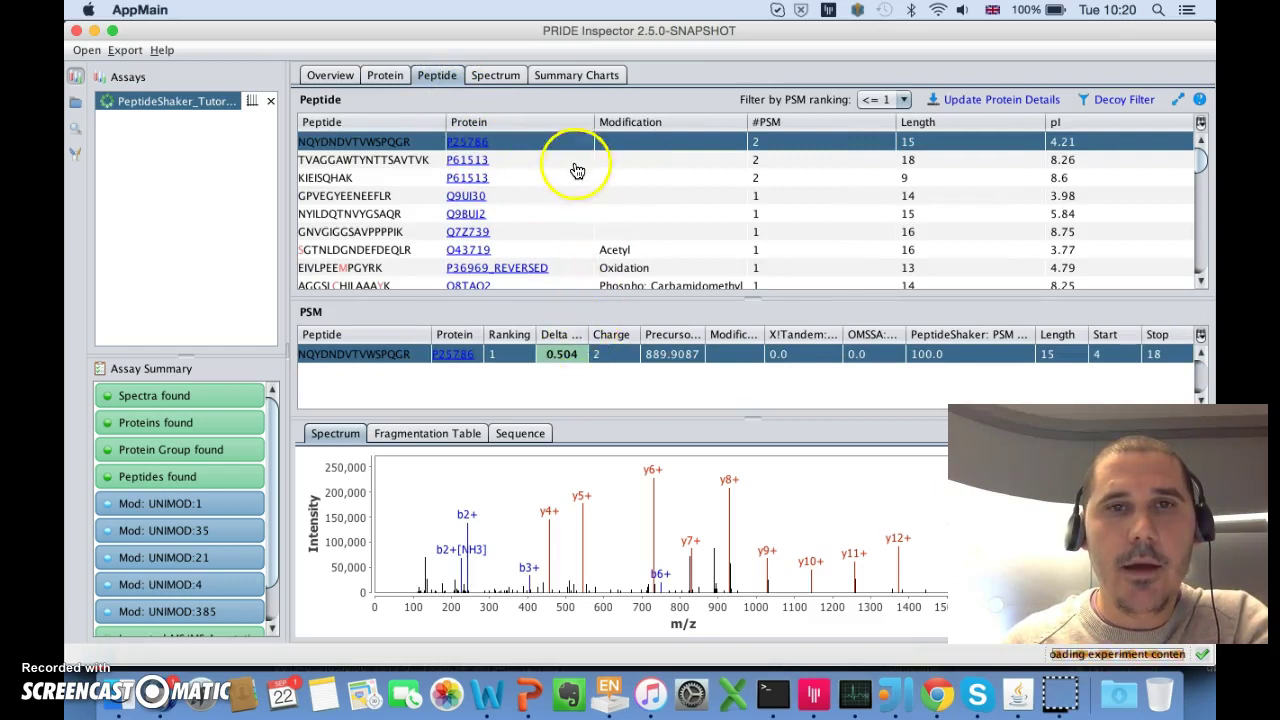
click(385, 161)
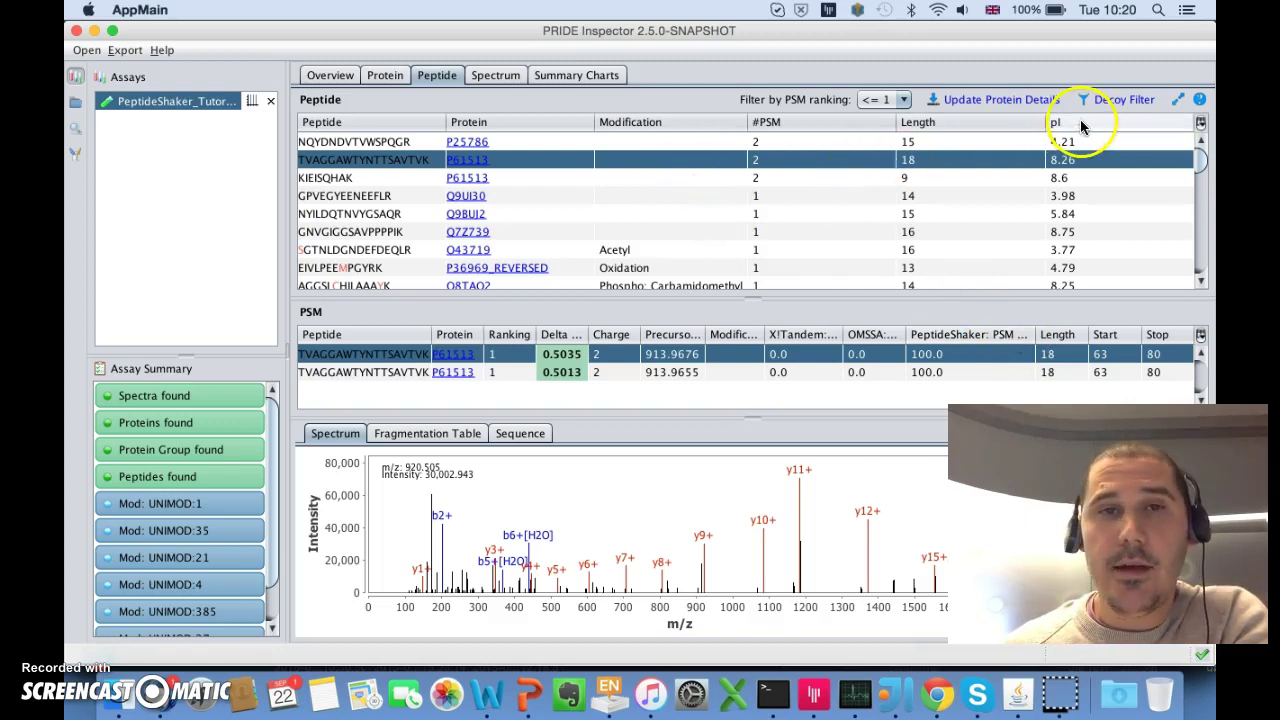
click(664, 252)
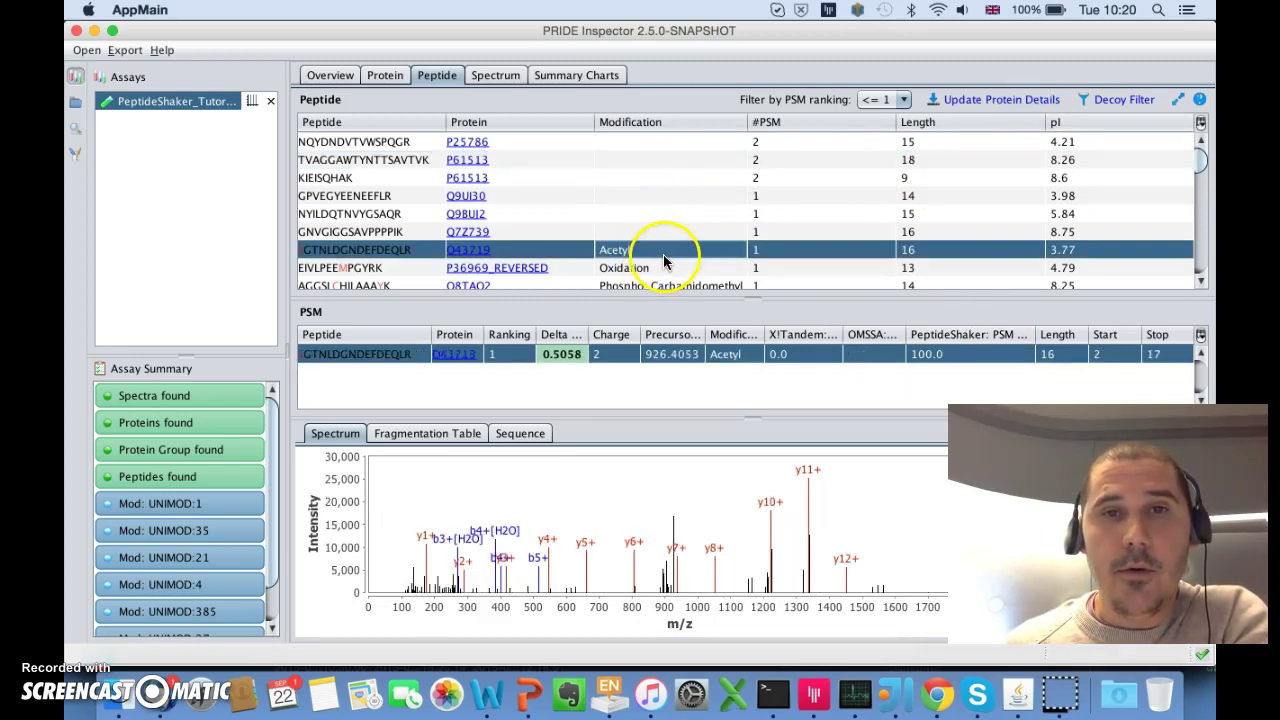
scroll(664, 262, down, 1)
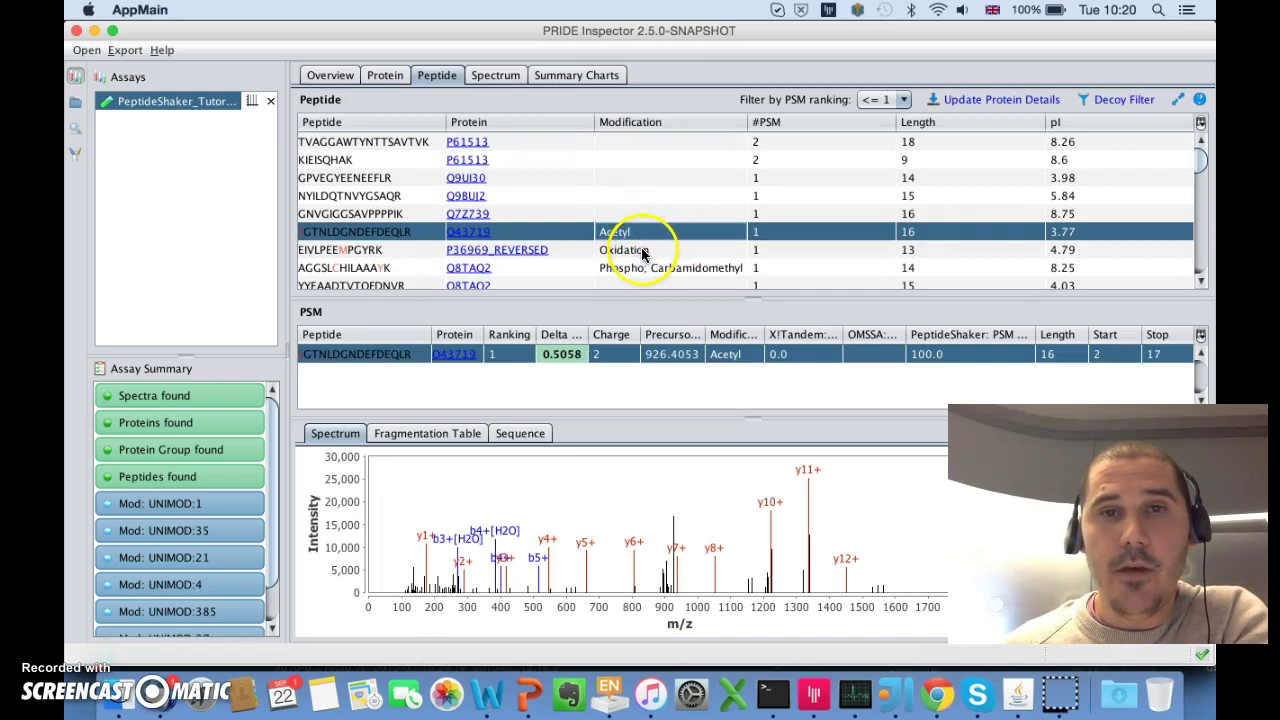
click(643, 252)
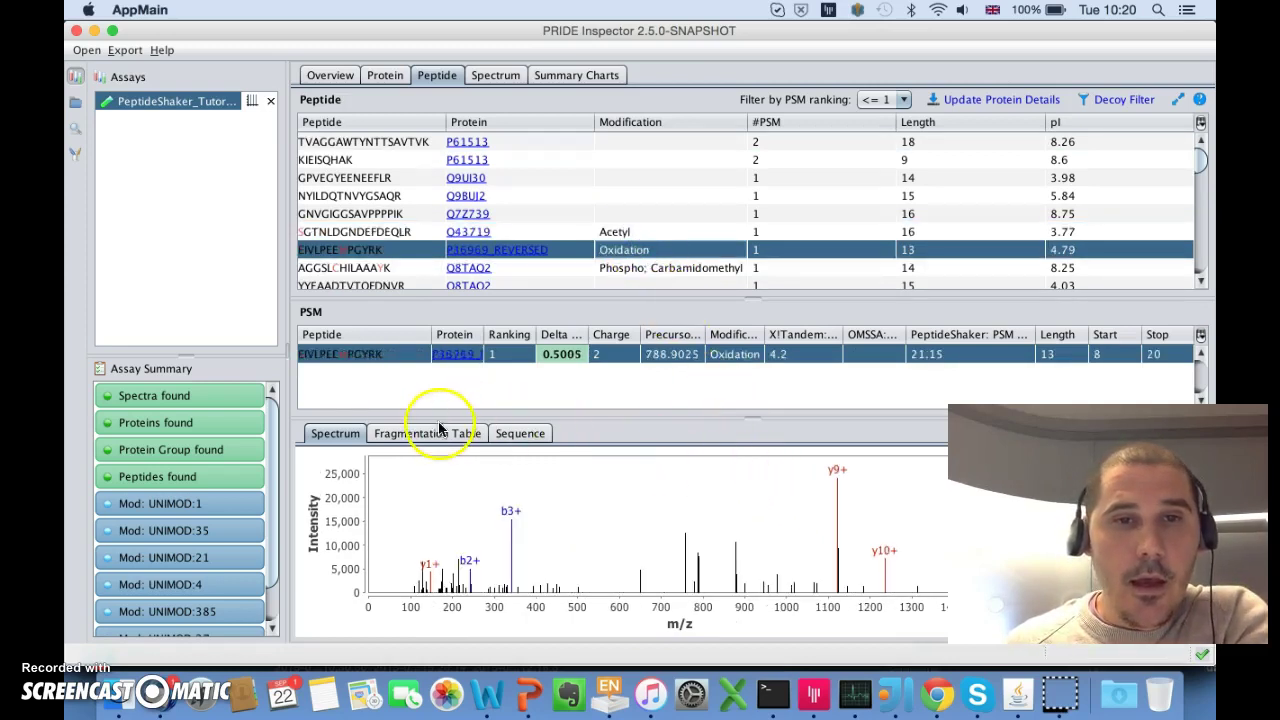
- Examine the fragmentation table of the oxidized peptide EIVLPEEMPGYRK, return to its spectrum and look through further modified peptides
click(437, 435)
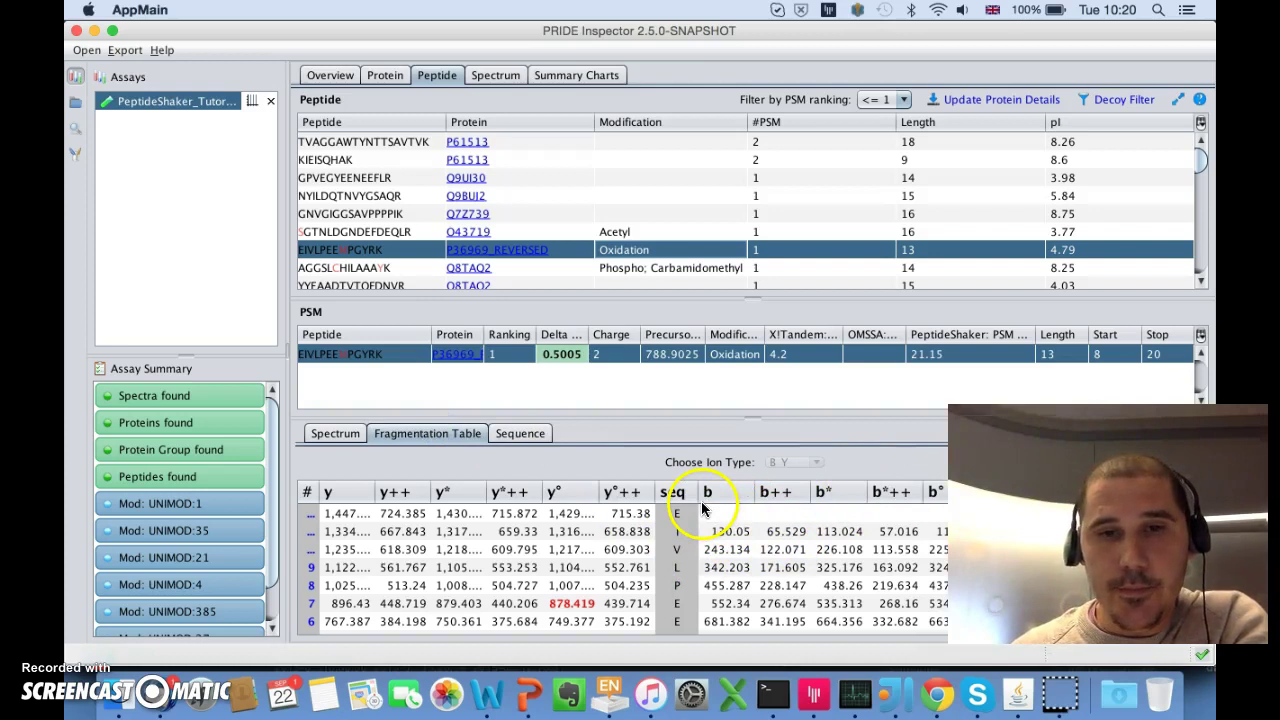
scroll(672, 528, down, 3)
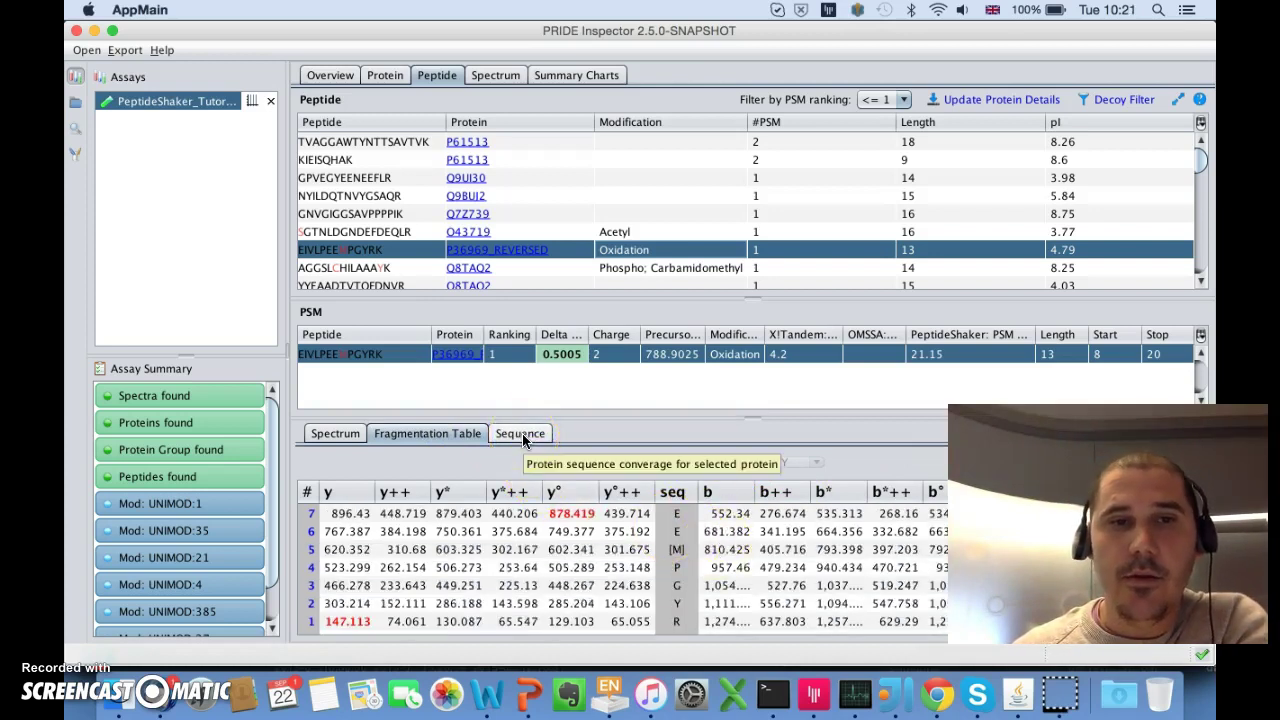
click(336, 434)
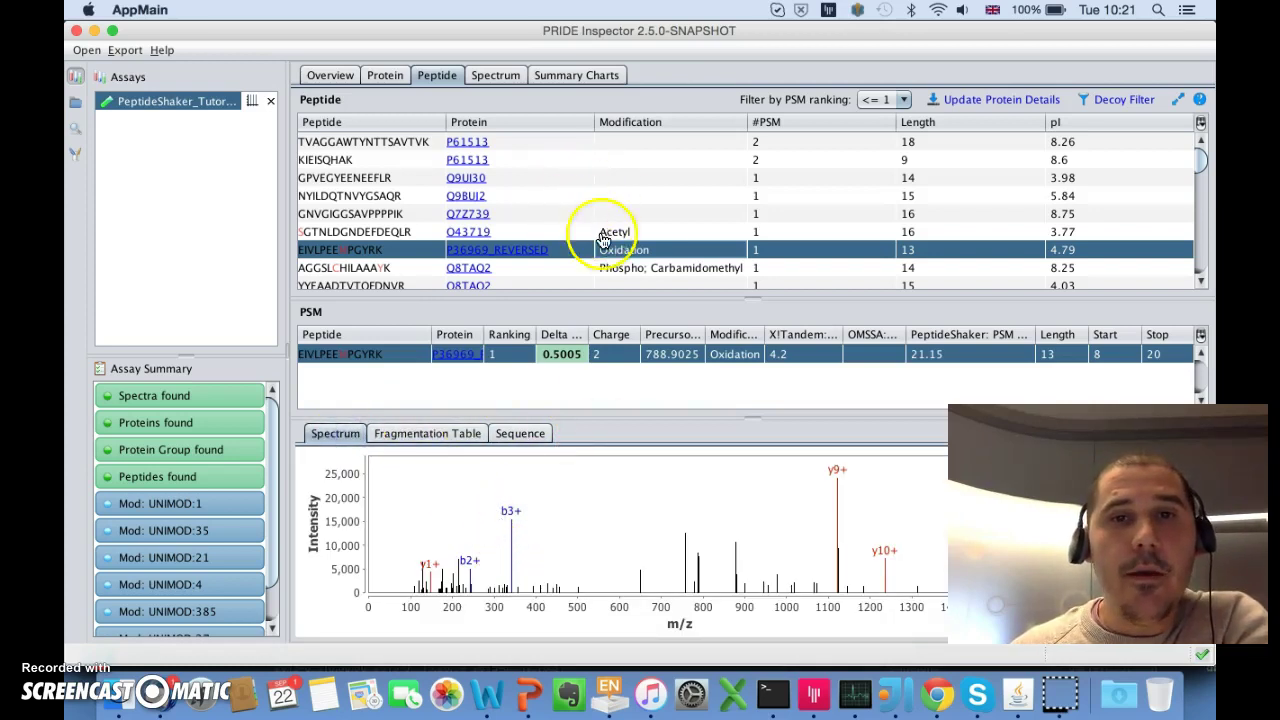
scroll(620, 235, down, 3)
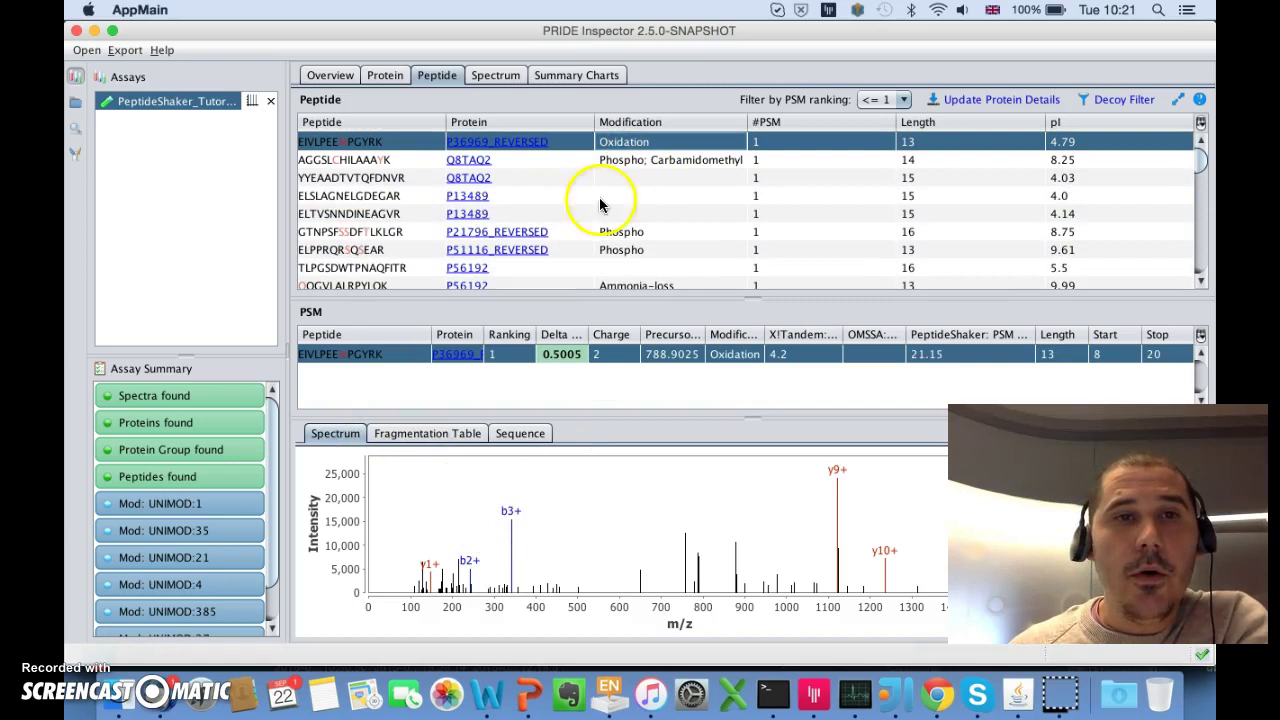
- Find and expand group PAG_1360 in the protein list, and show the protein group of its P61204 entry
click(381, 80)
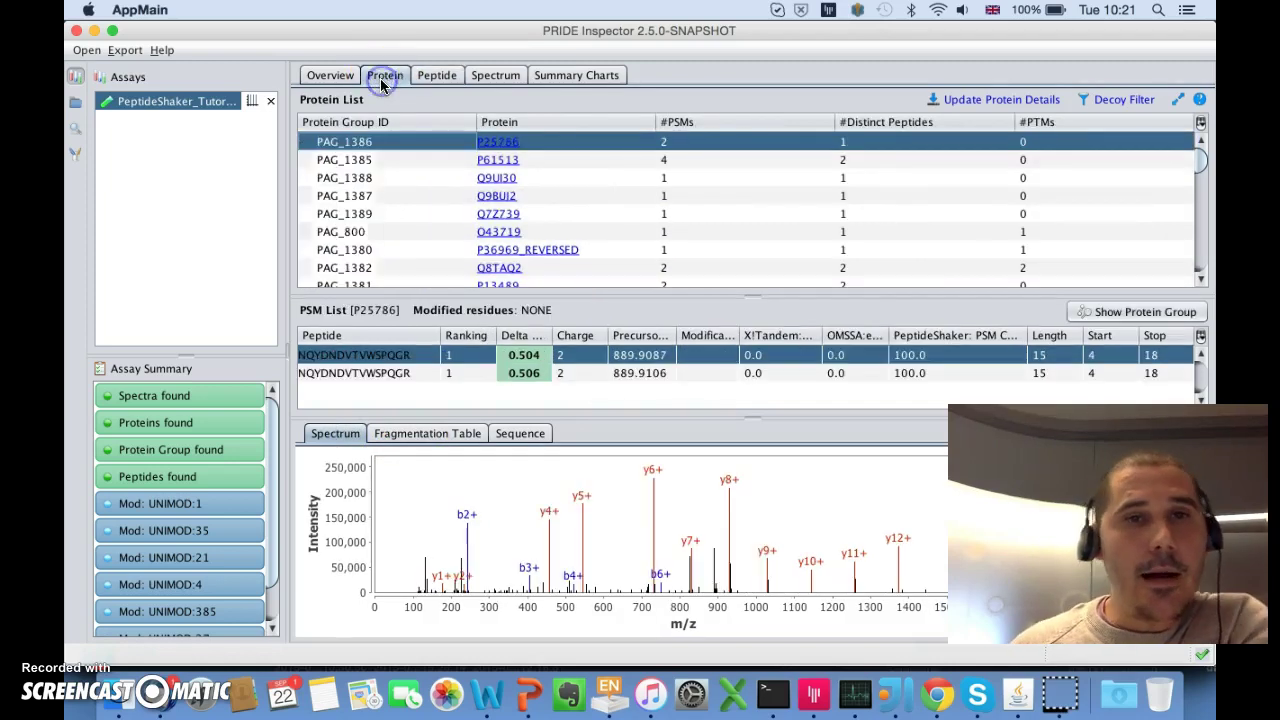
scroll(388, 198, down, 10)
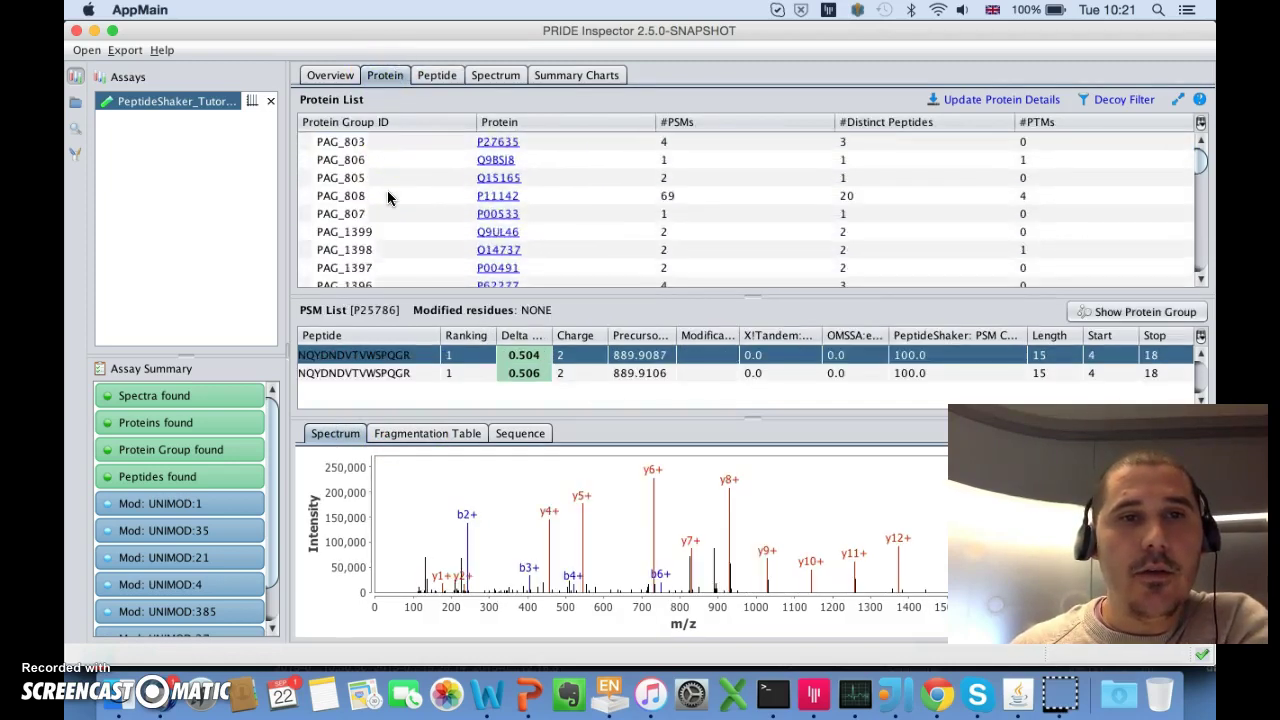
scroll(388, 198, down, 10)
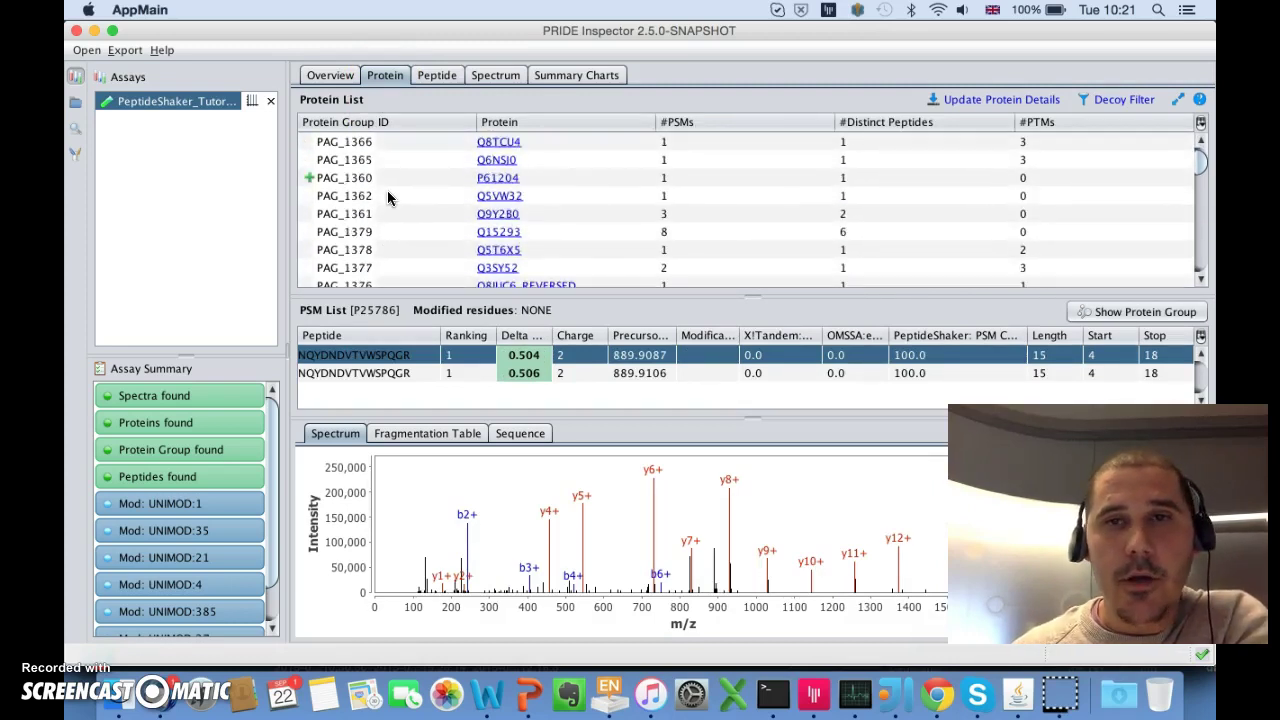
click(312, 180)
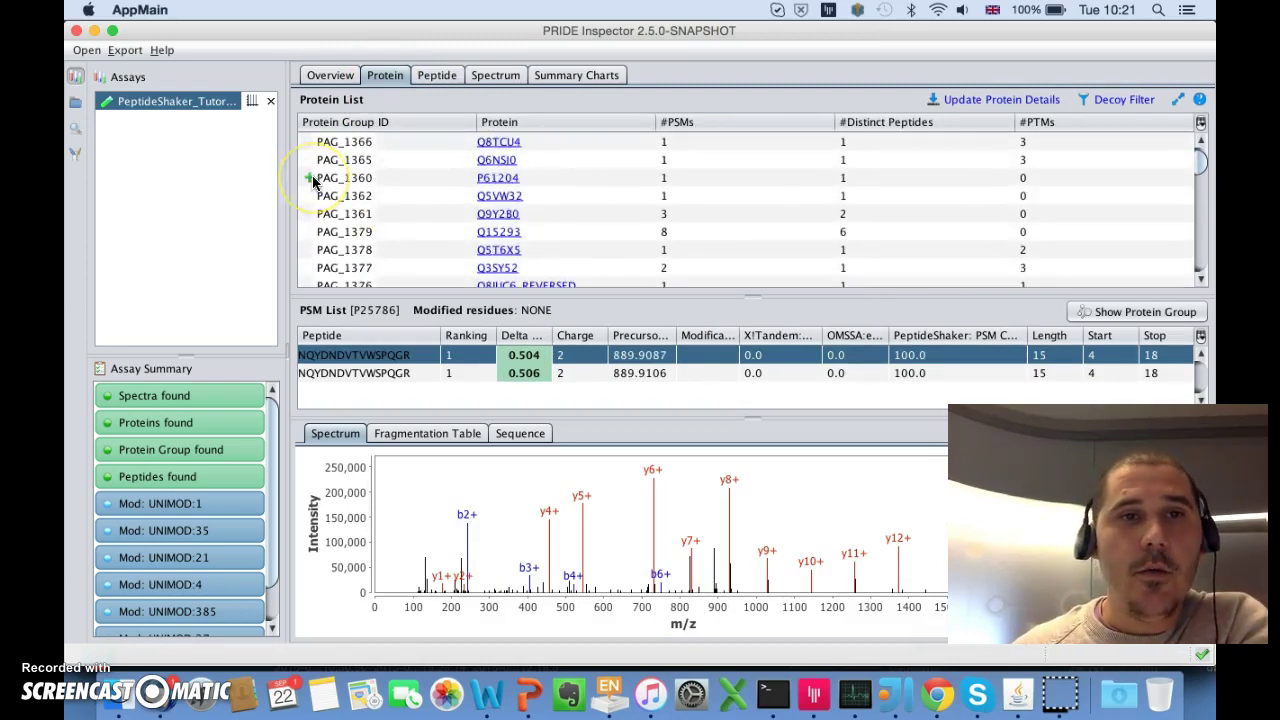
click(312, 180)
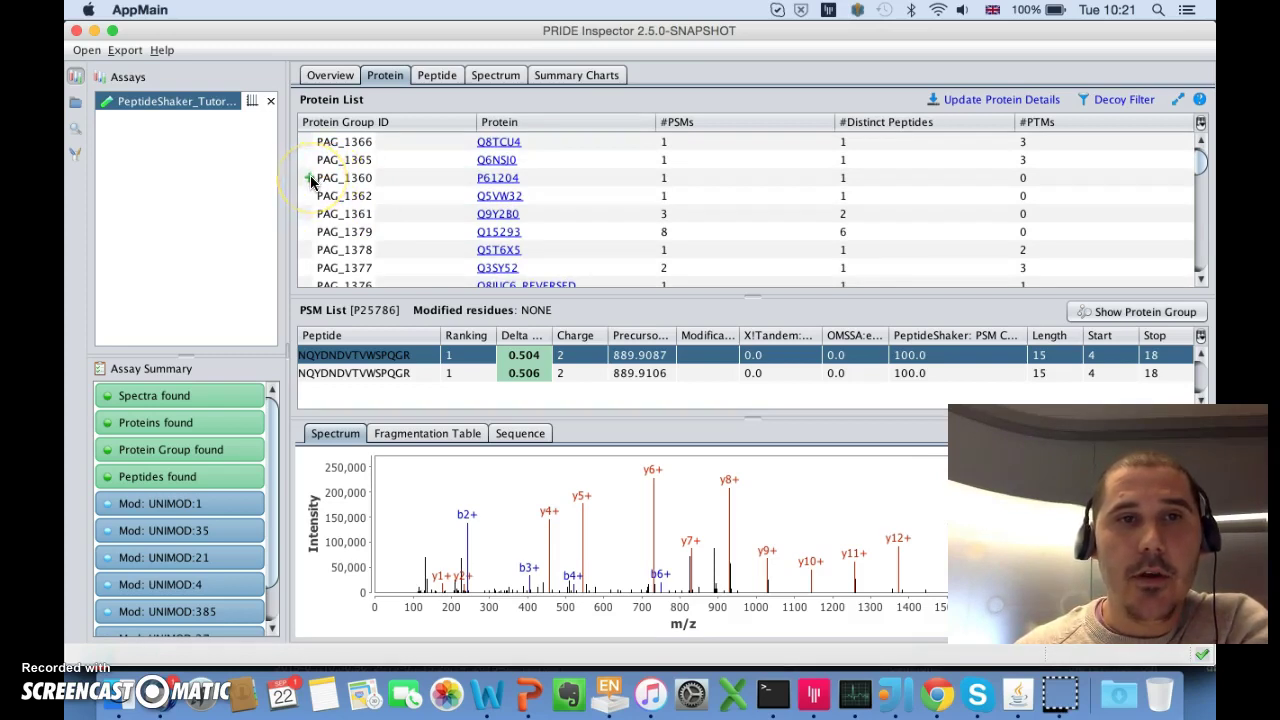
click(312, 180)
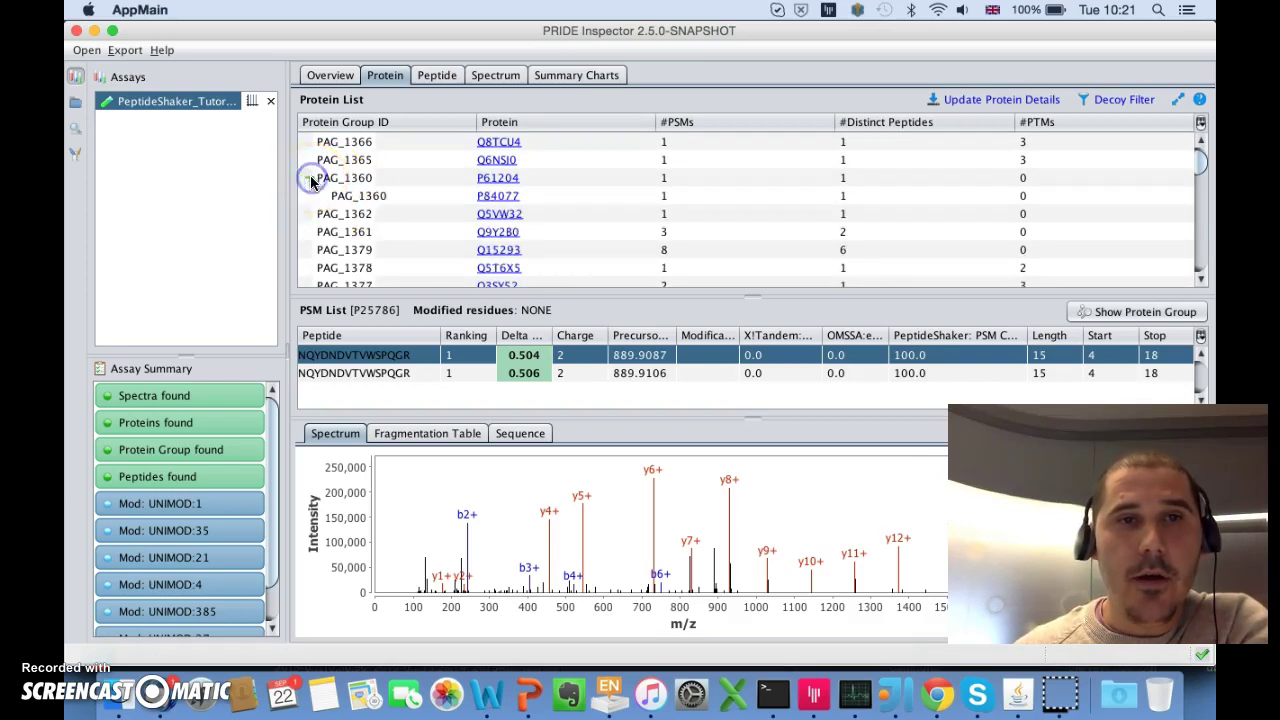
click(364, 182)
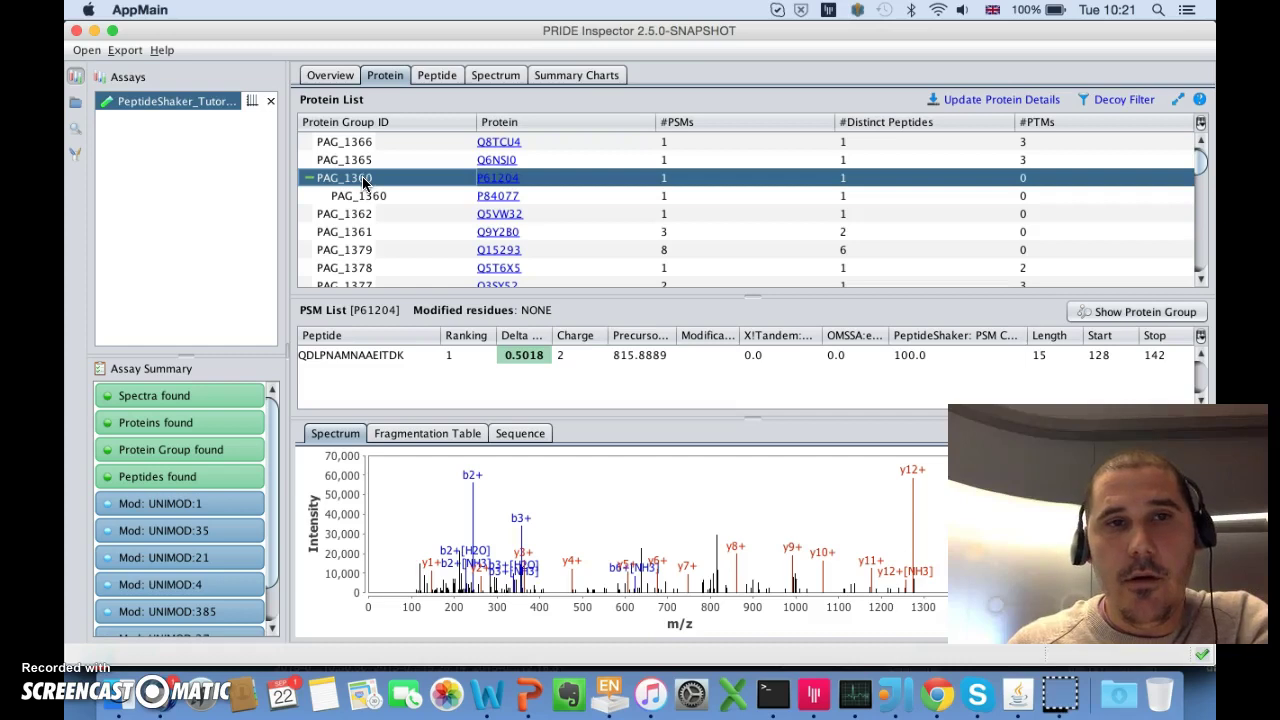
click(1163, 313)
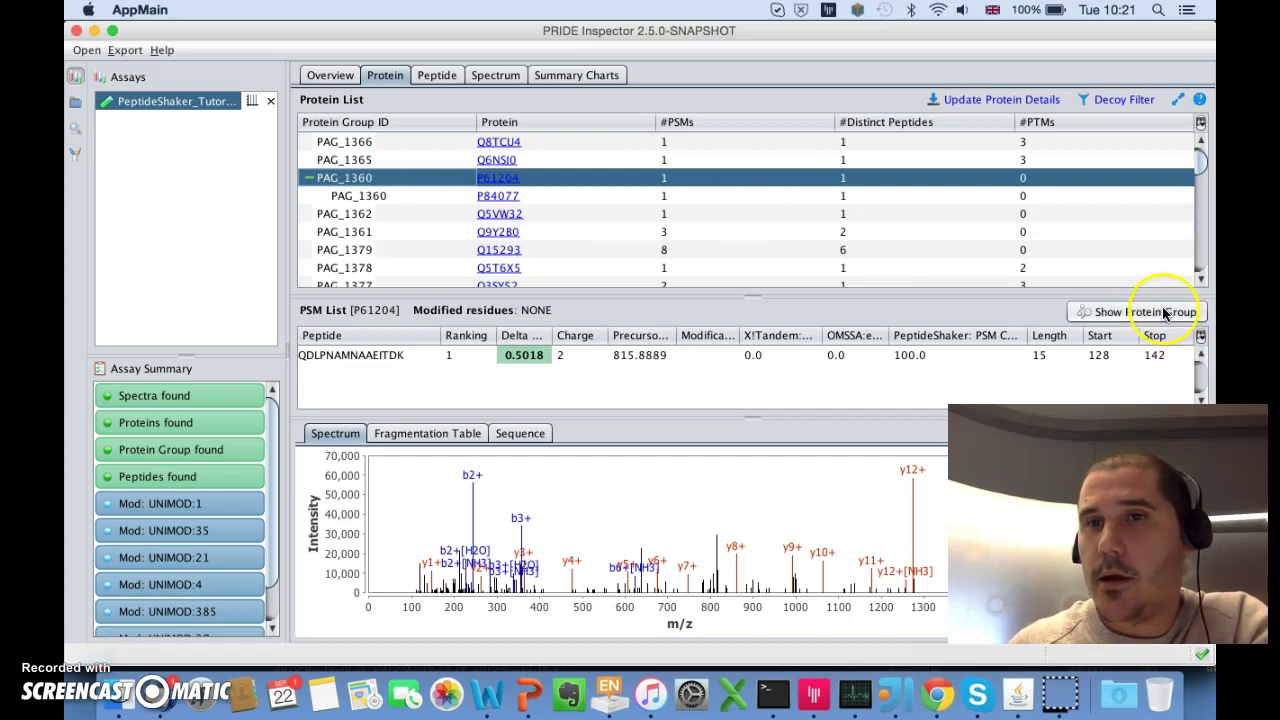
- In the protein group graph of P61204, uncollapse the proteins and show the PSMs of peptide QDLPNAMNAAEITDK
click(1155, 314)
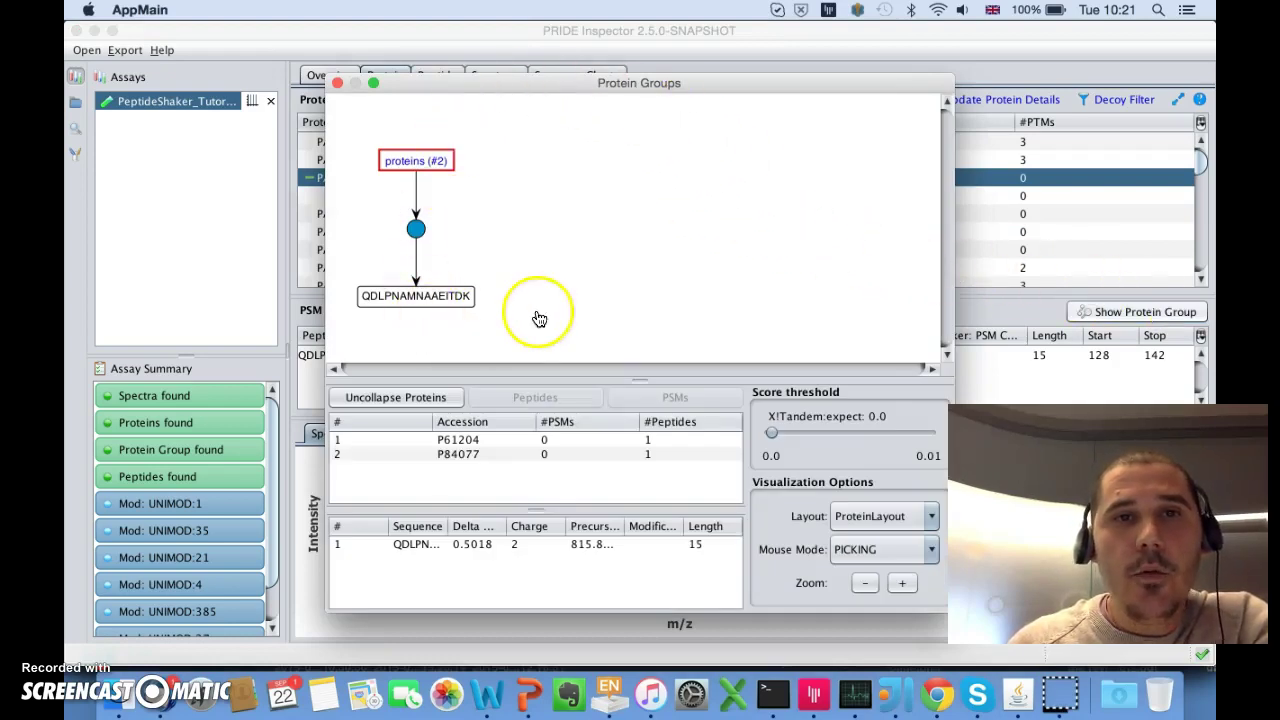
click(445, 174)
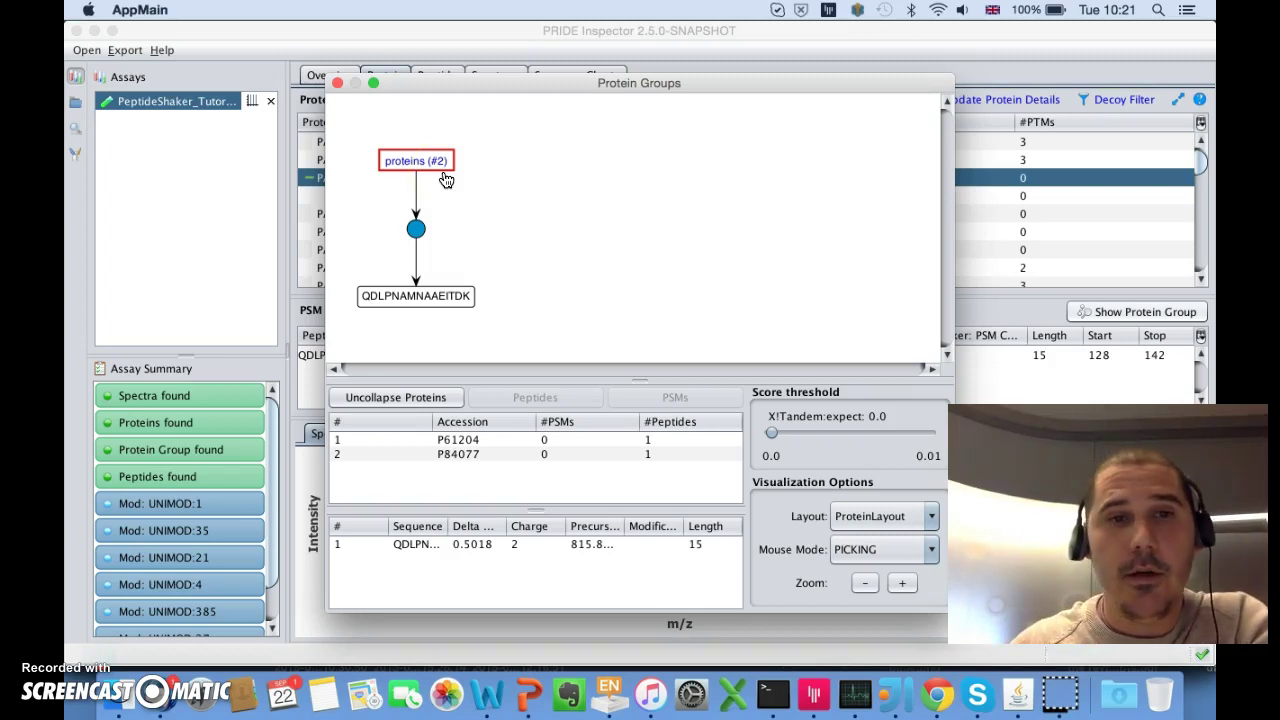
click(415, 398)
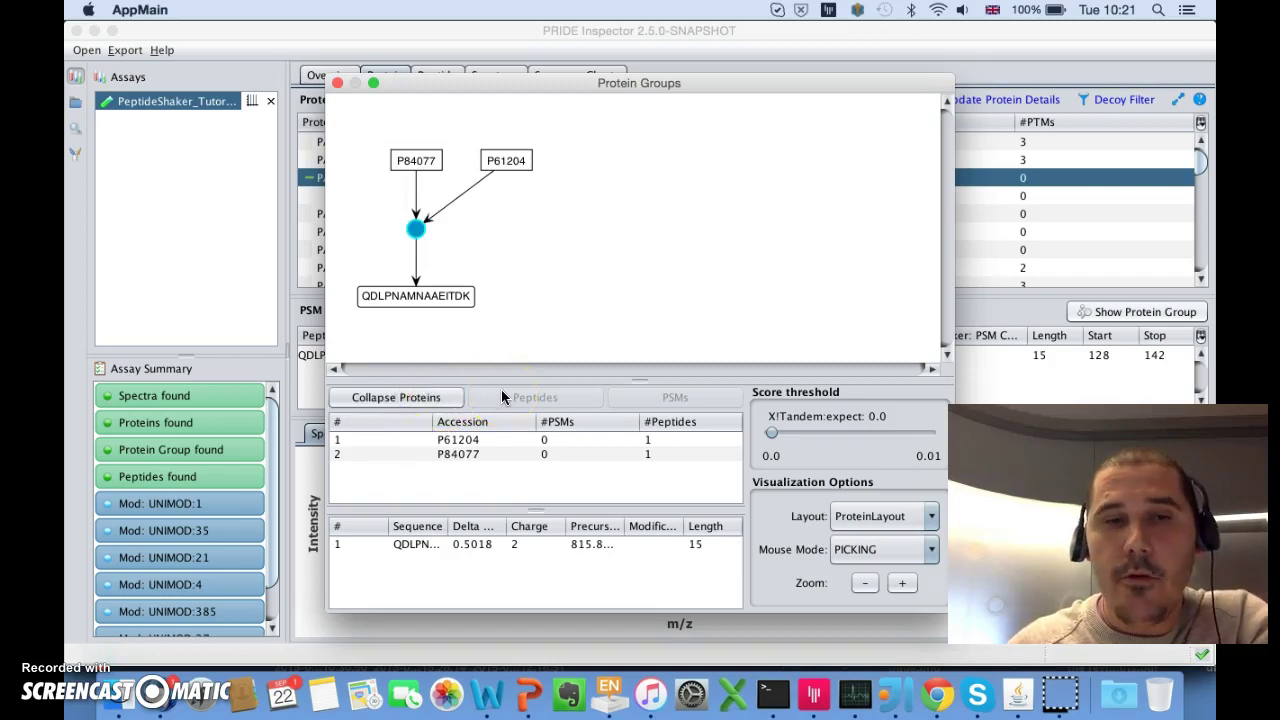
click(430, 303)
click(651, 405)
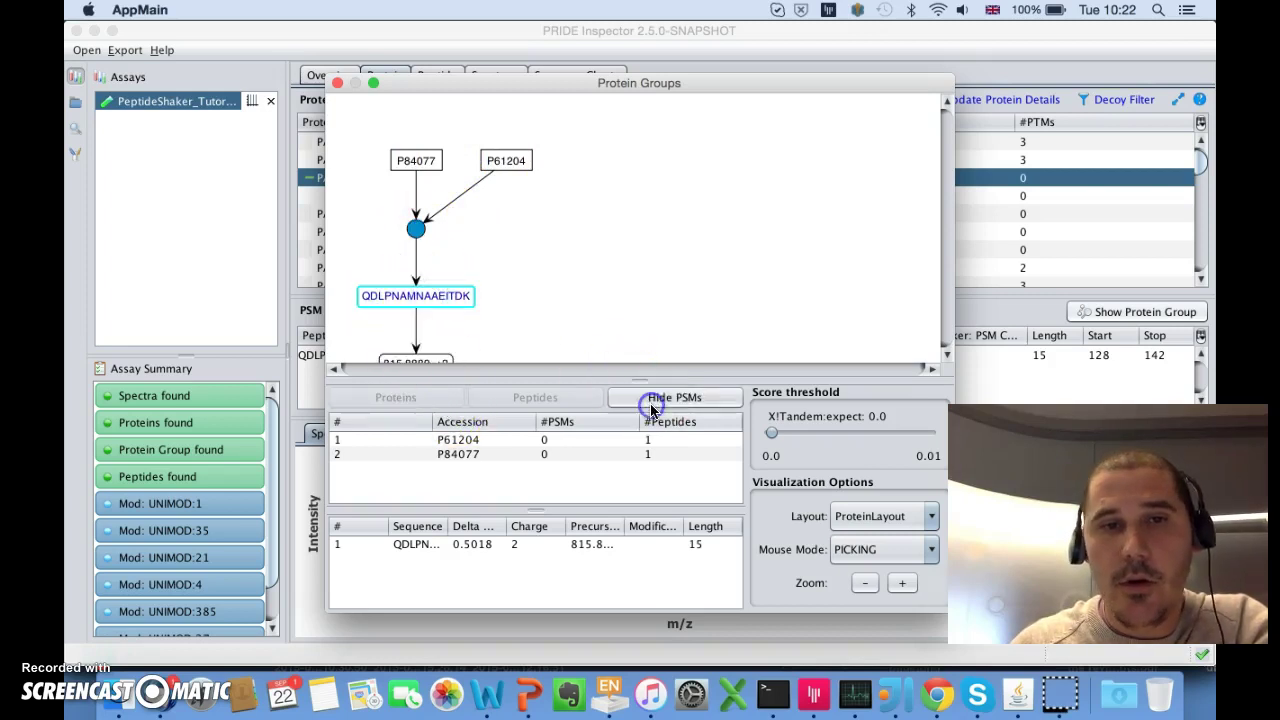
scroll(558, 318, down, 3)
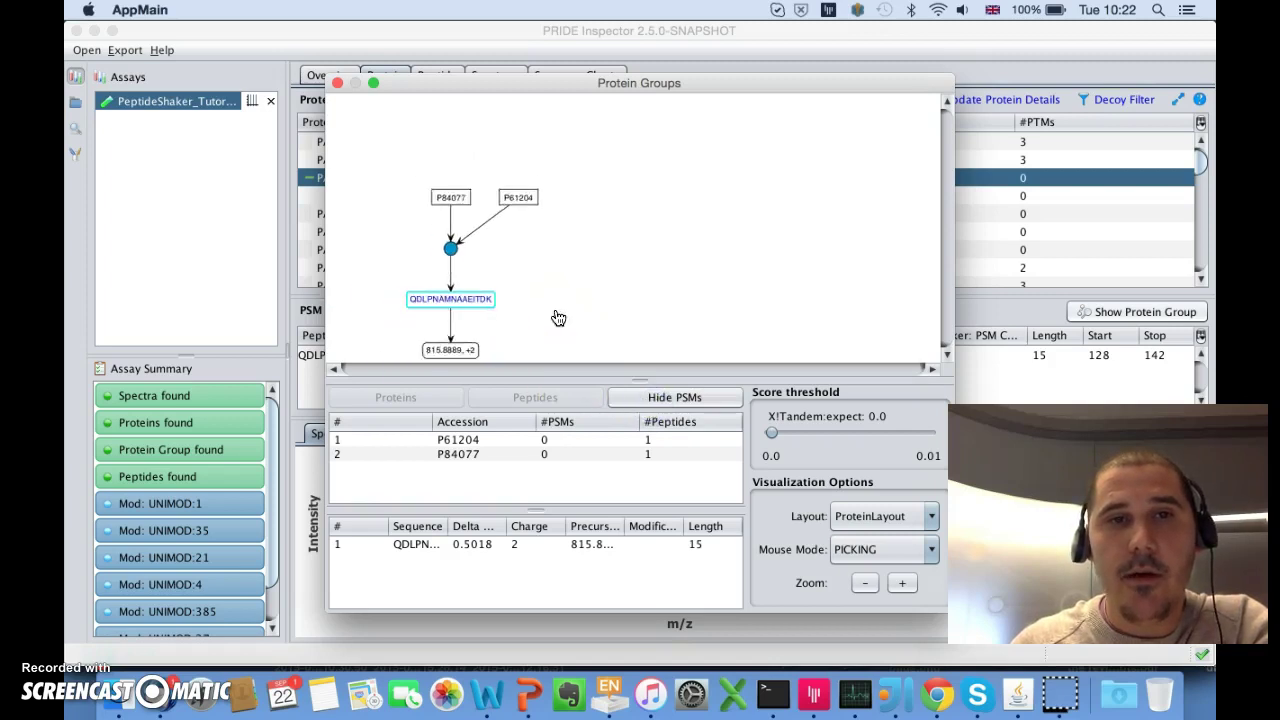
scroll(558, 318, down, 1)
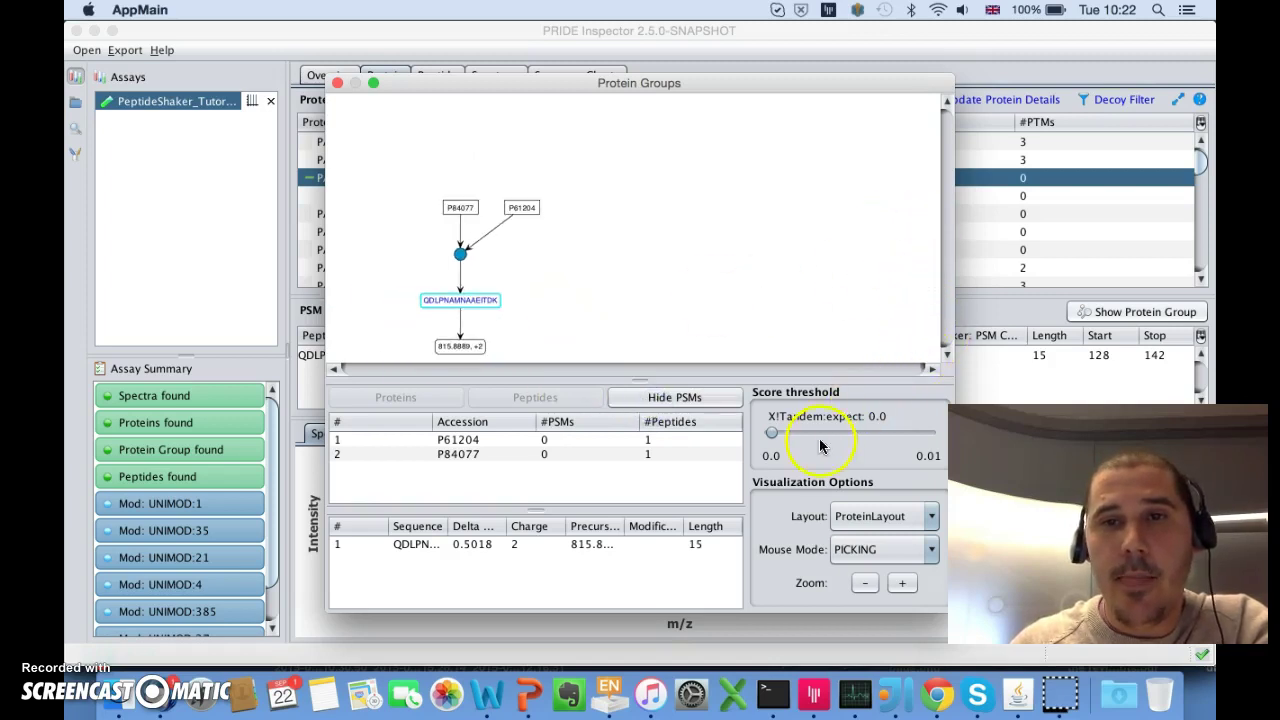
- View the protein group graph in CircleLayout and in FRLayout2, and close the Protein Groups window
click(850, 516)
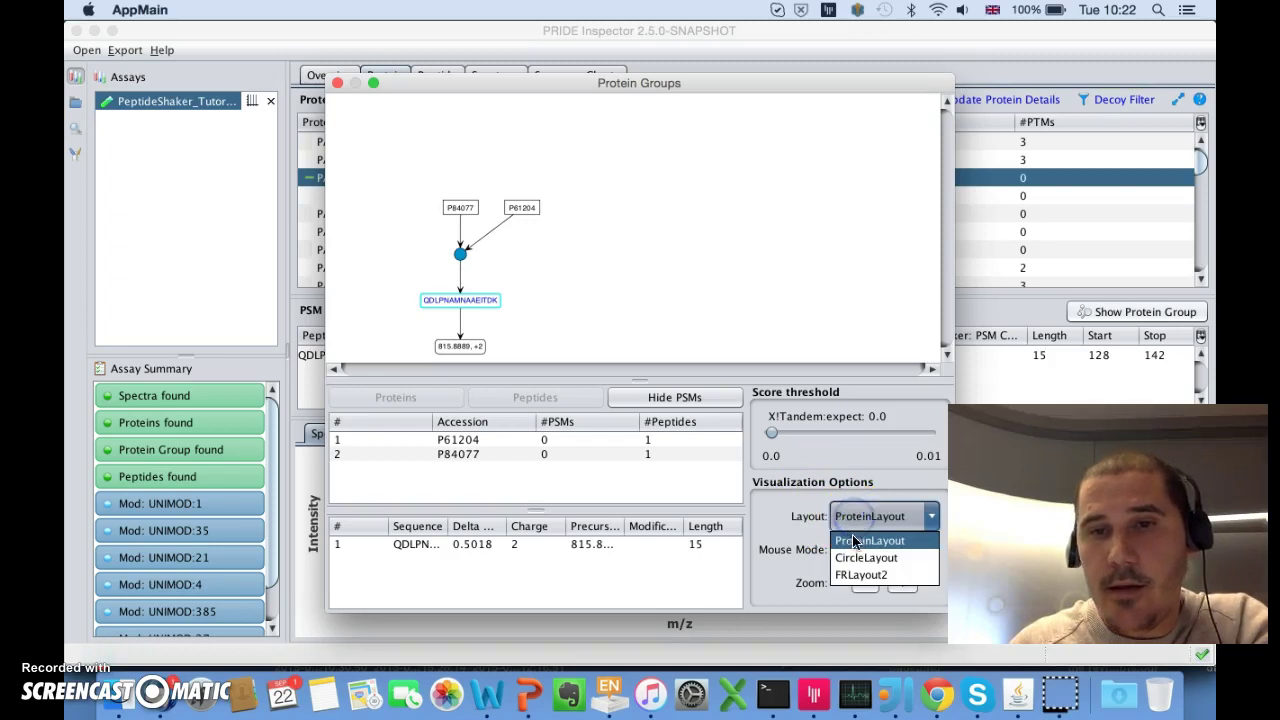
click(852, 558)
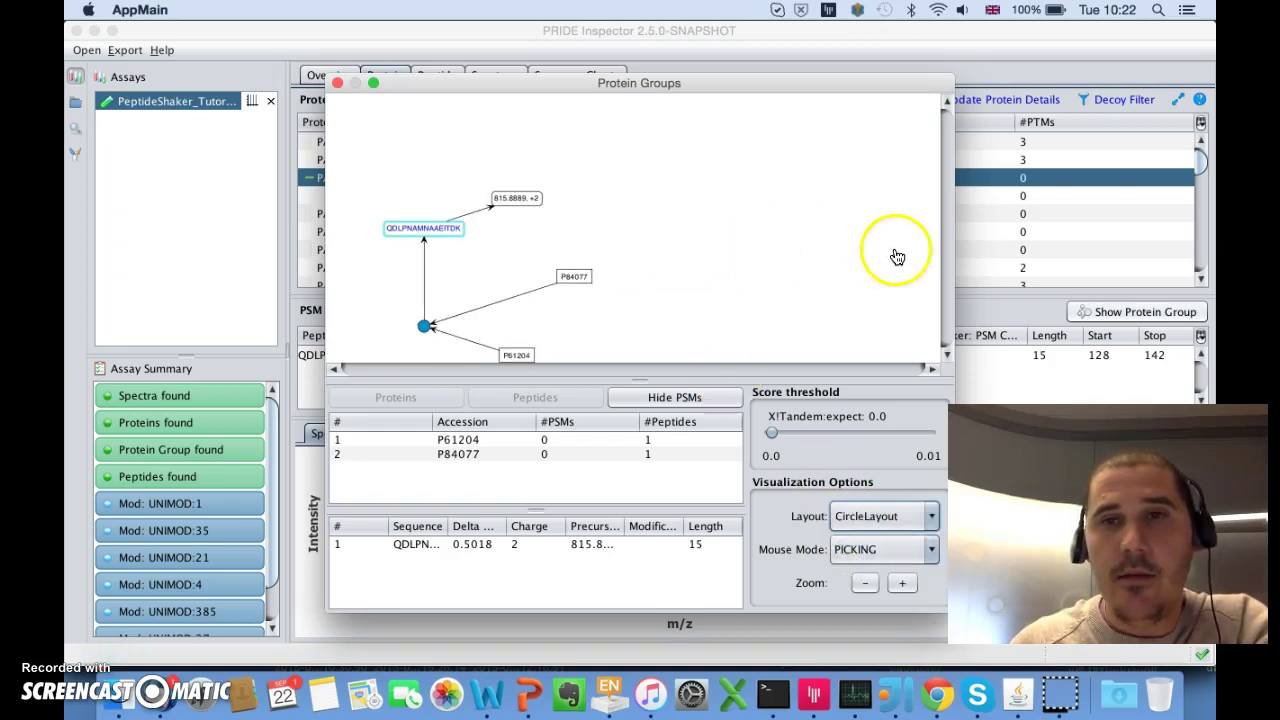
scroll(833, 305, down, 6)
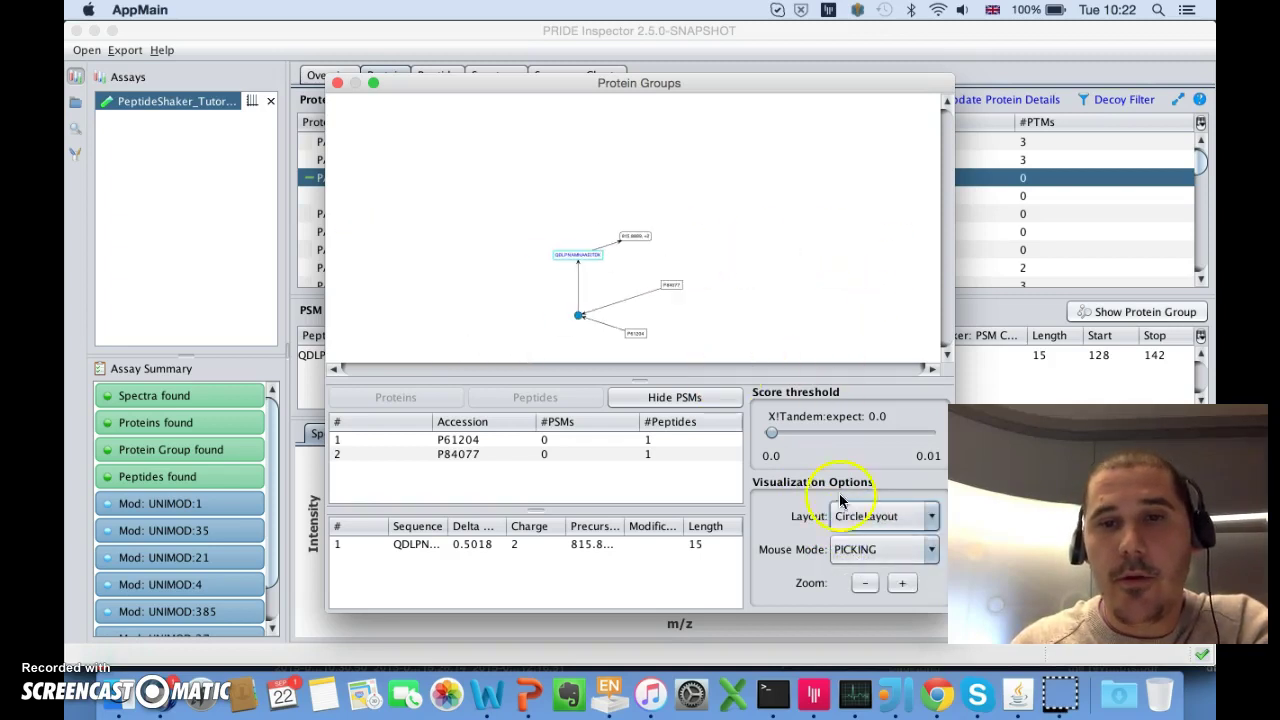
click(872, 516)
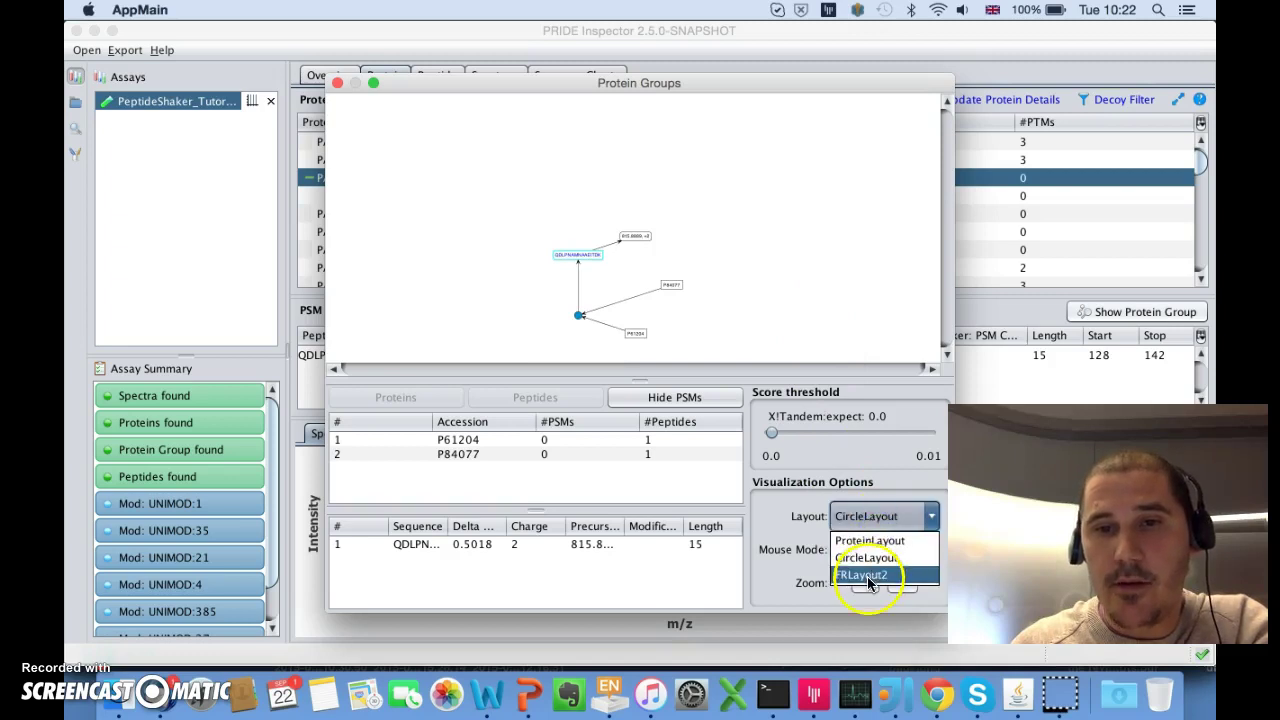
click(870, 577)
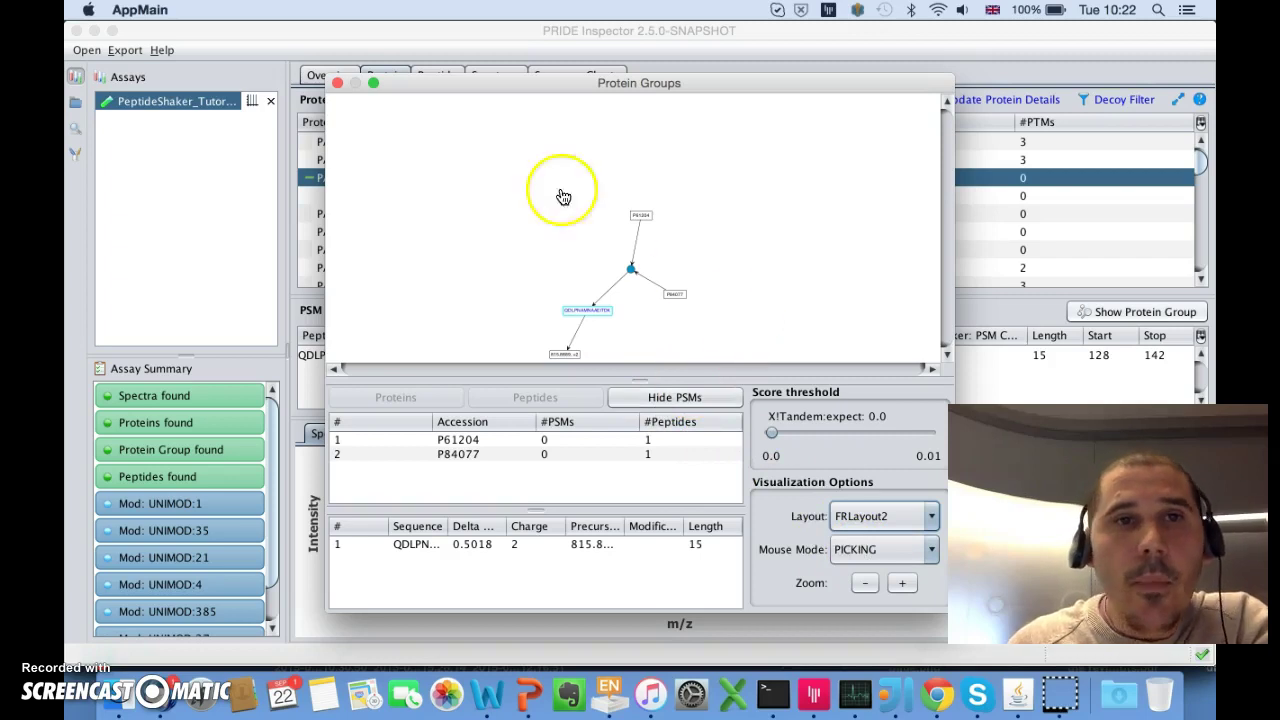
click(337, 83)
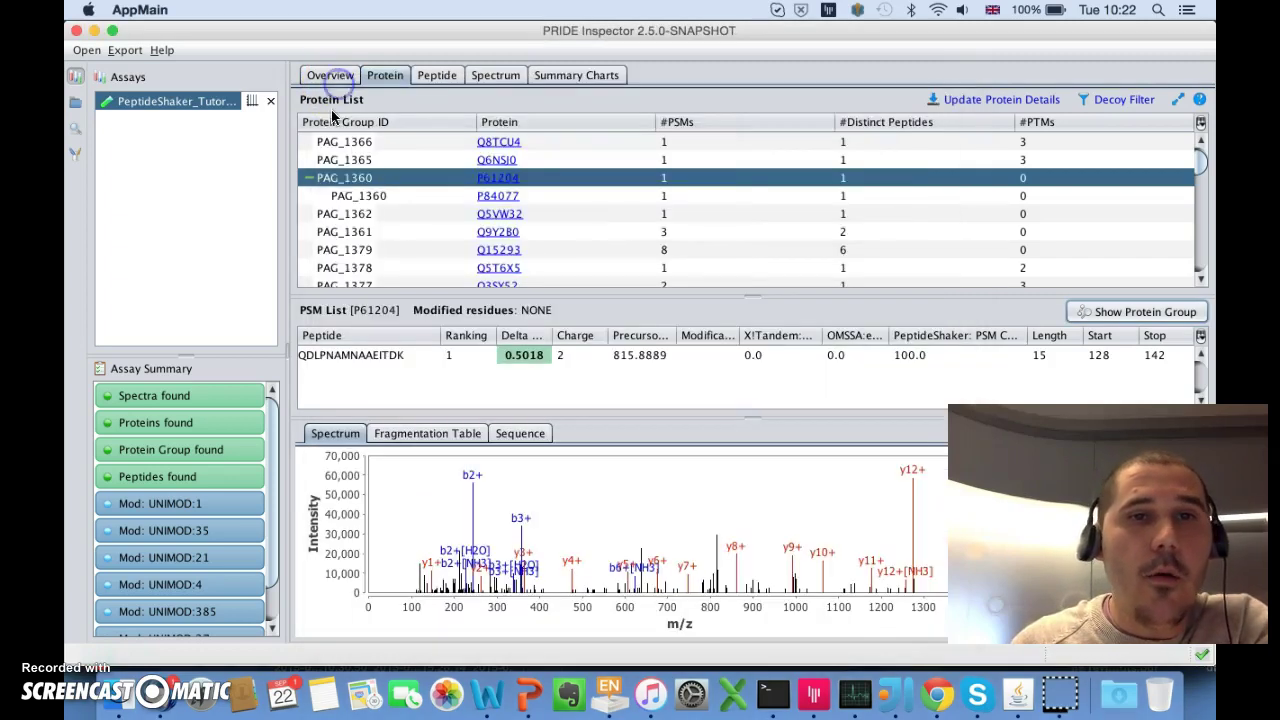
- Look through the protein list for groups with several proteins, checking the members of PAG_1374 and PAG_2027
scroll(300, 240, down, 5)
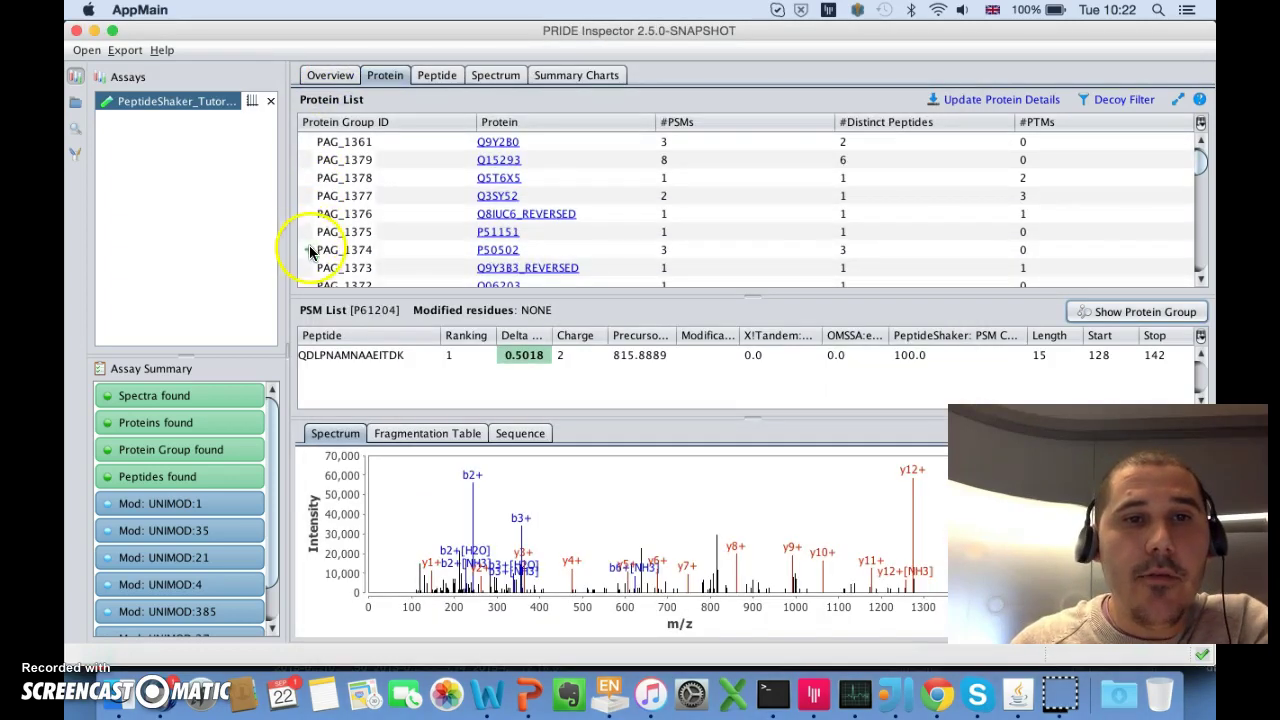
click(310, 251)
click(310, 251)
scroll(312, 254, down, 3)
scroll(311, 253, down, 10)
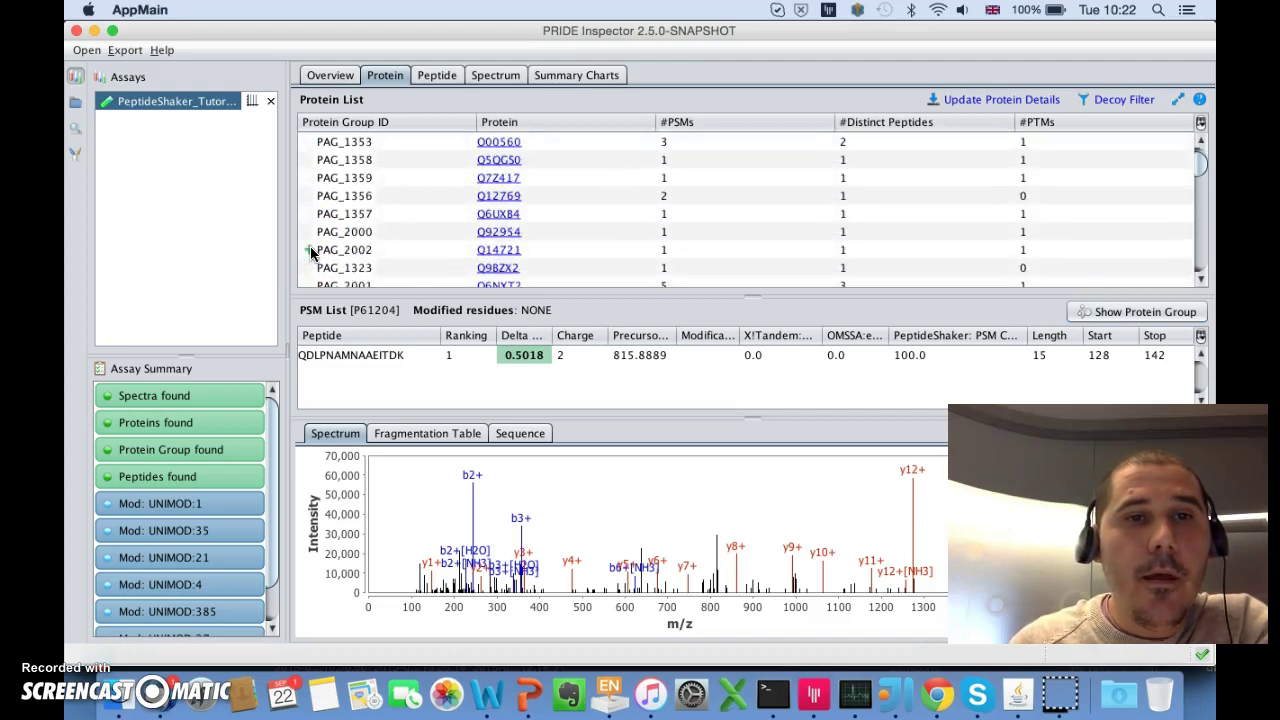
scroll(310, 253, down, 3)
click(310, 198)
click(310, 198)
scroll(310, 204, down, 6)
scroll(310, 204, down, 8)
click(310, 196)
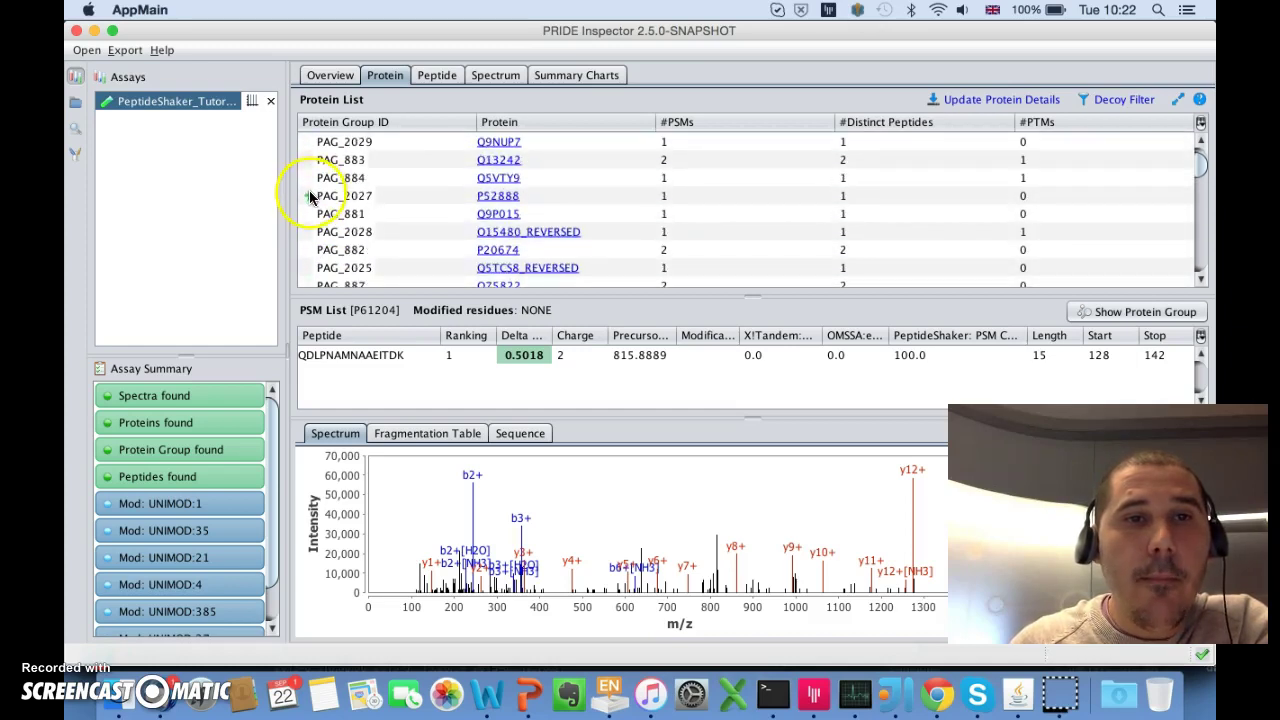
click(310, 196)
- Find group PAG_865 further down the protein list, expand it and select its P10586 entry
scroll(311, 198, down, 5)
scroll(310, 198, down, 5)
scroll(310, 198, down, 2)
click(309, 143)
click(310, 143)
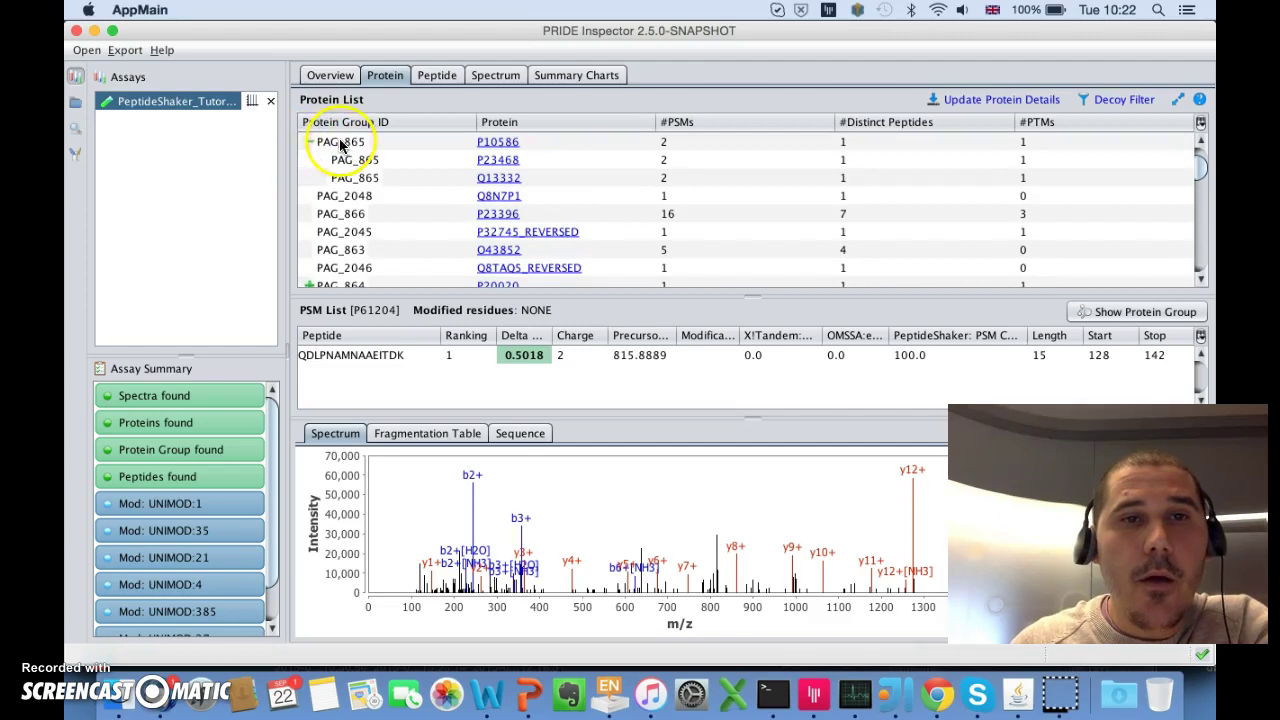
- Show the protein group graph of P10586, uncollapse its proteins, select peptide QFQFTDWPEQGVPK and close the graph
click(1115, 312)
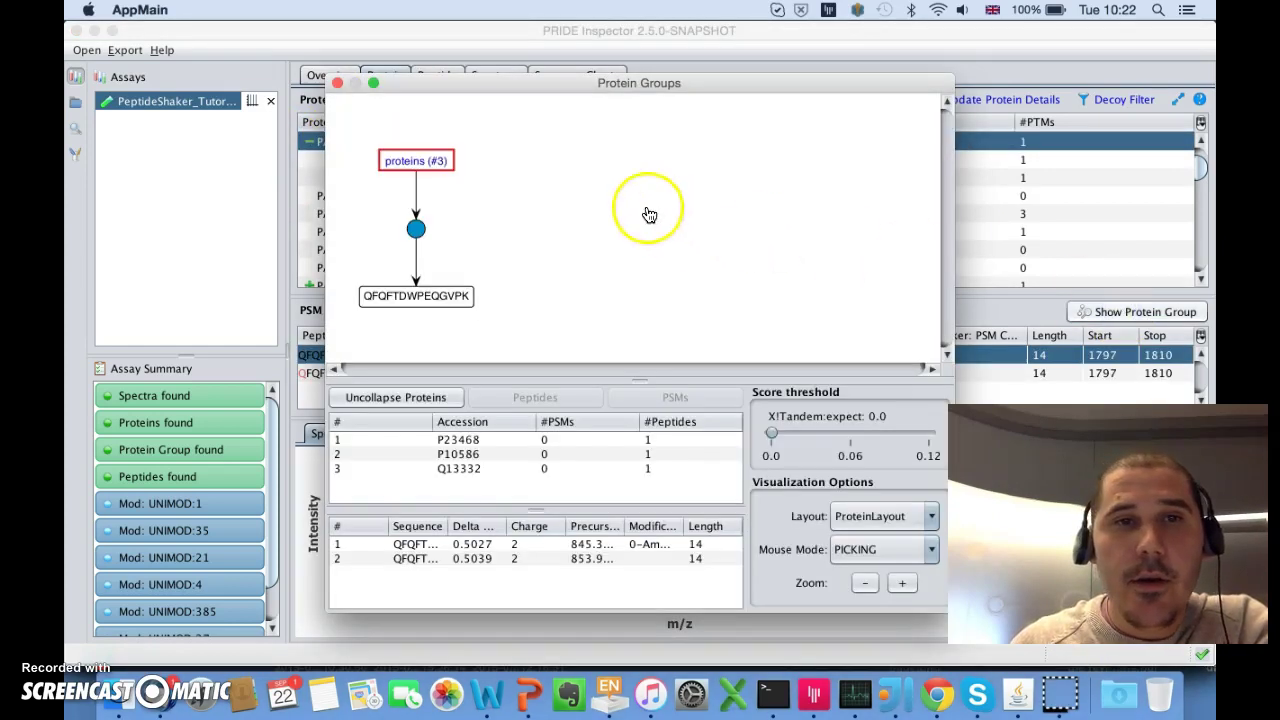
click(401, 399)
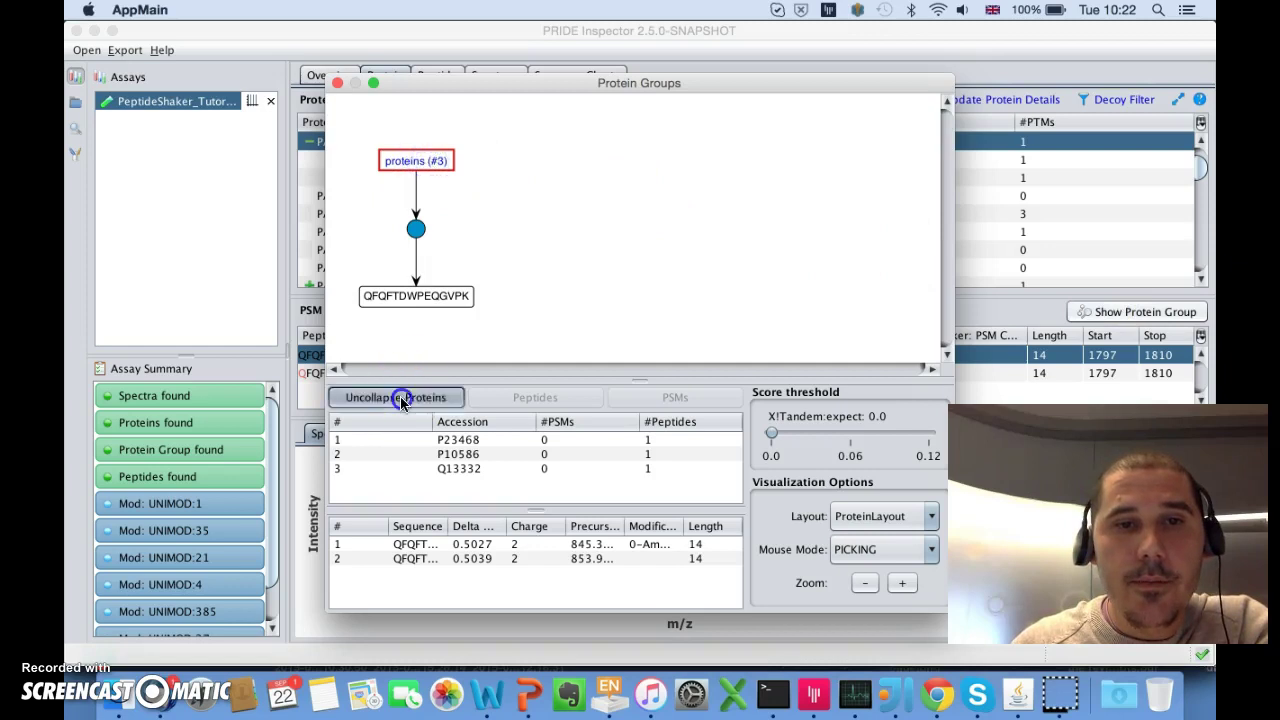
click(446, 292)
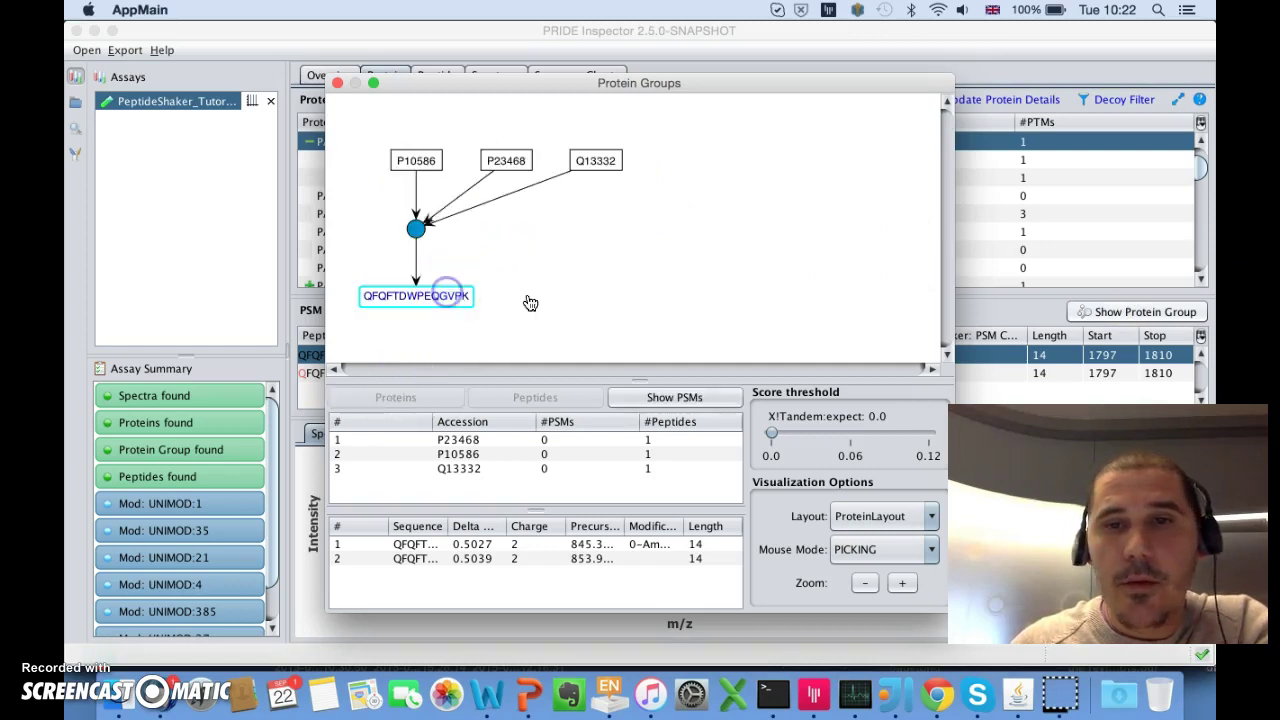
drag(516, 188, 467, 170)
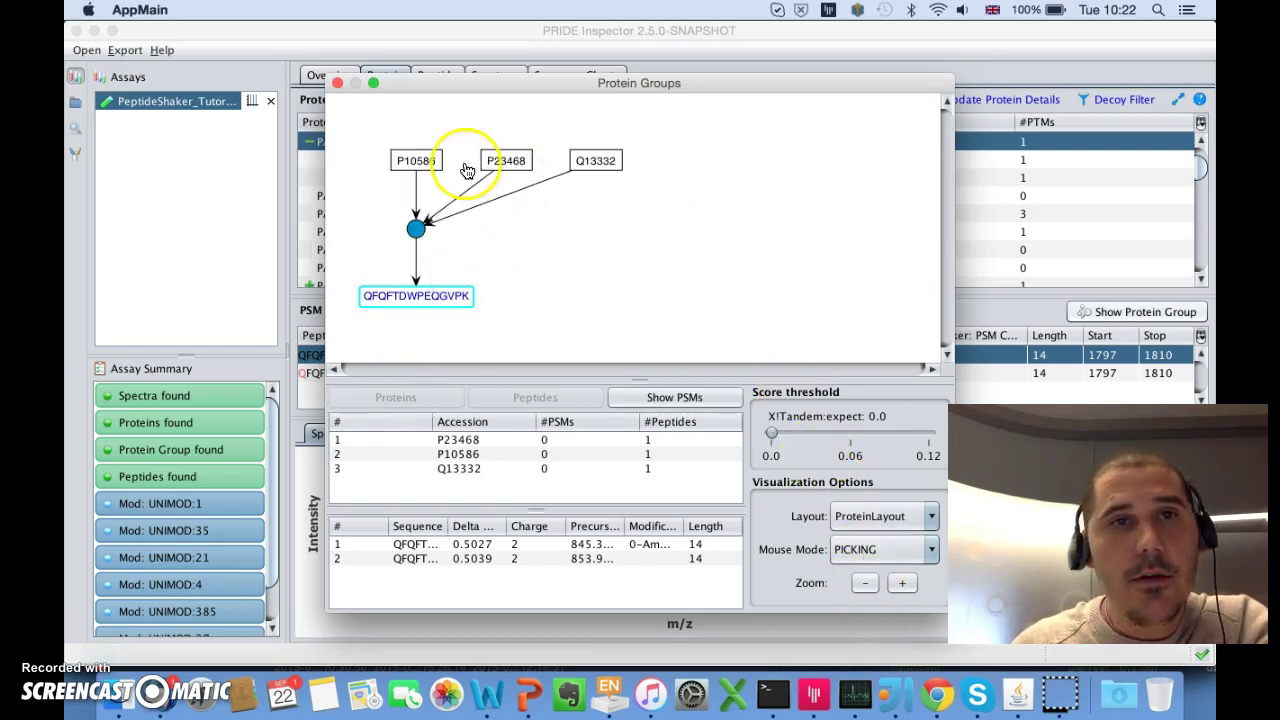
click(337, 88)
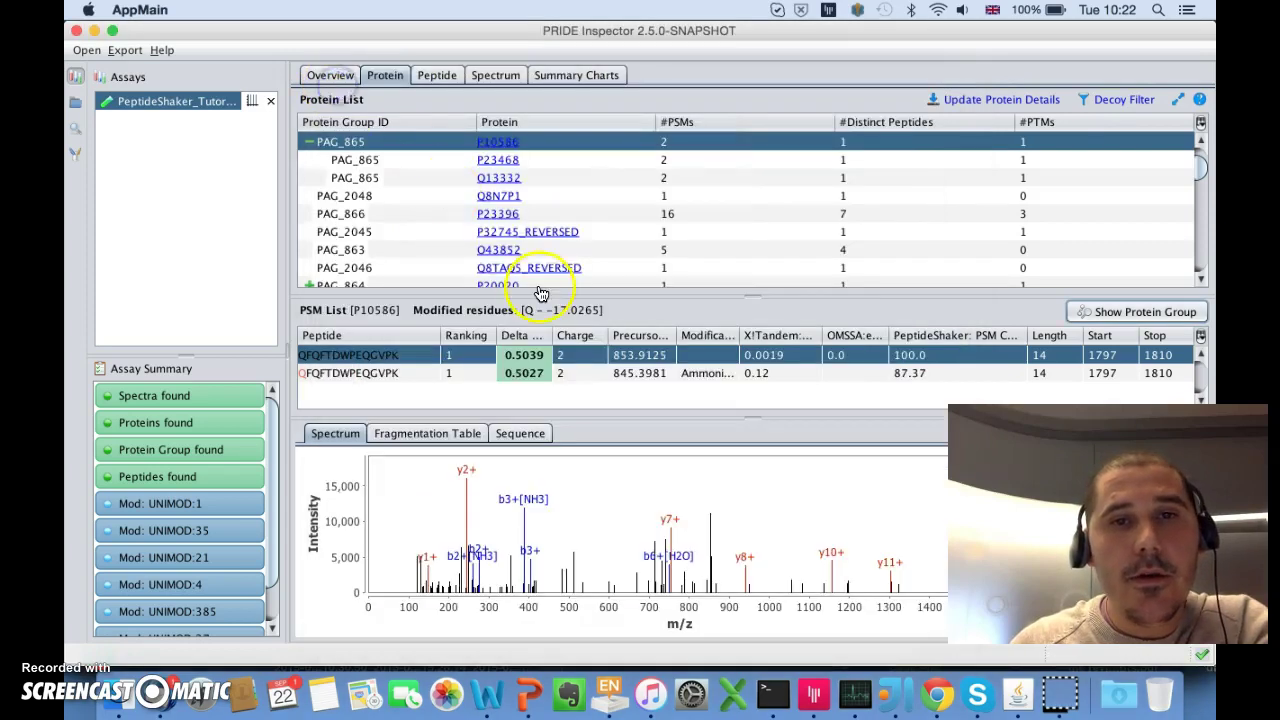
- Expand group PAG_864 in the protein list and select its P20020 entry
scroll(375, 231, down, 1)
click(314, 214)
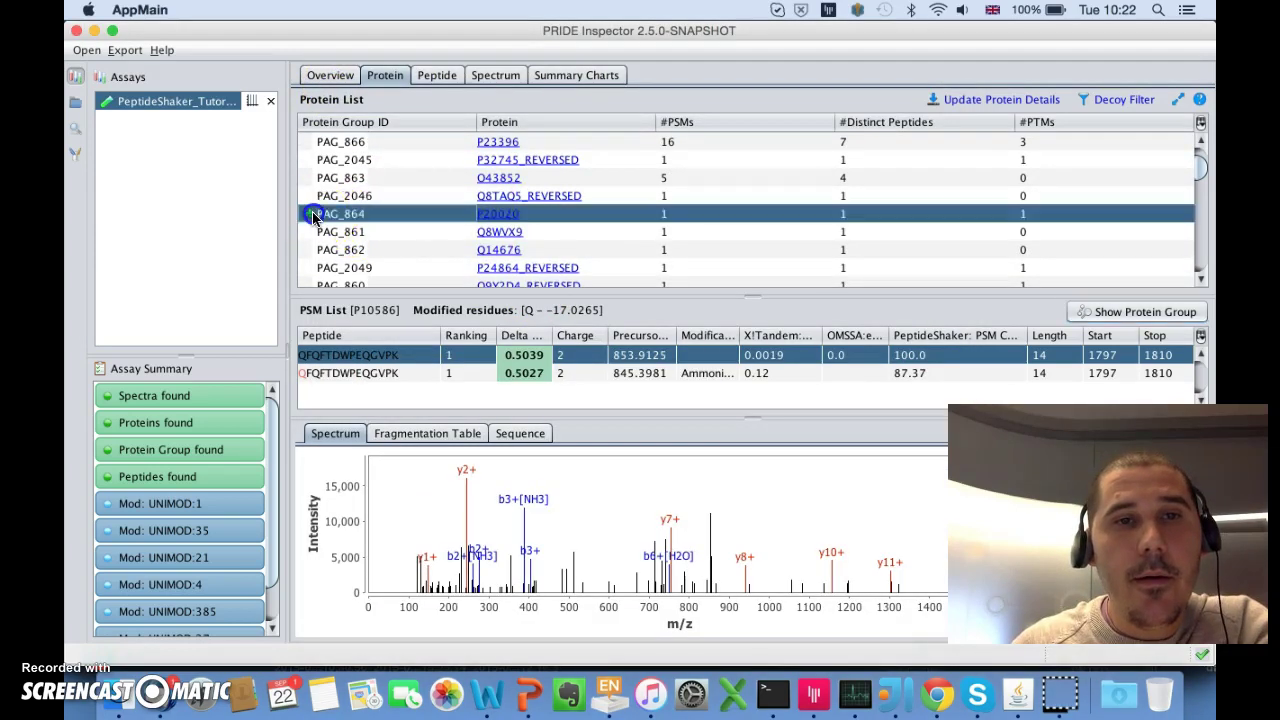
click(311, 214)
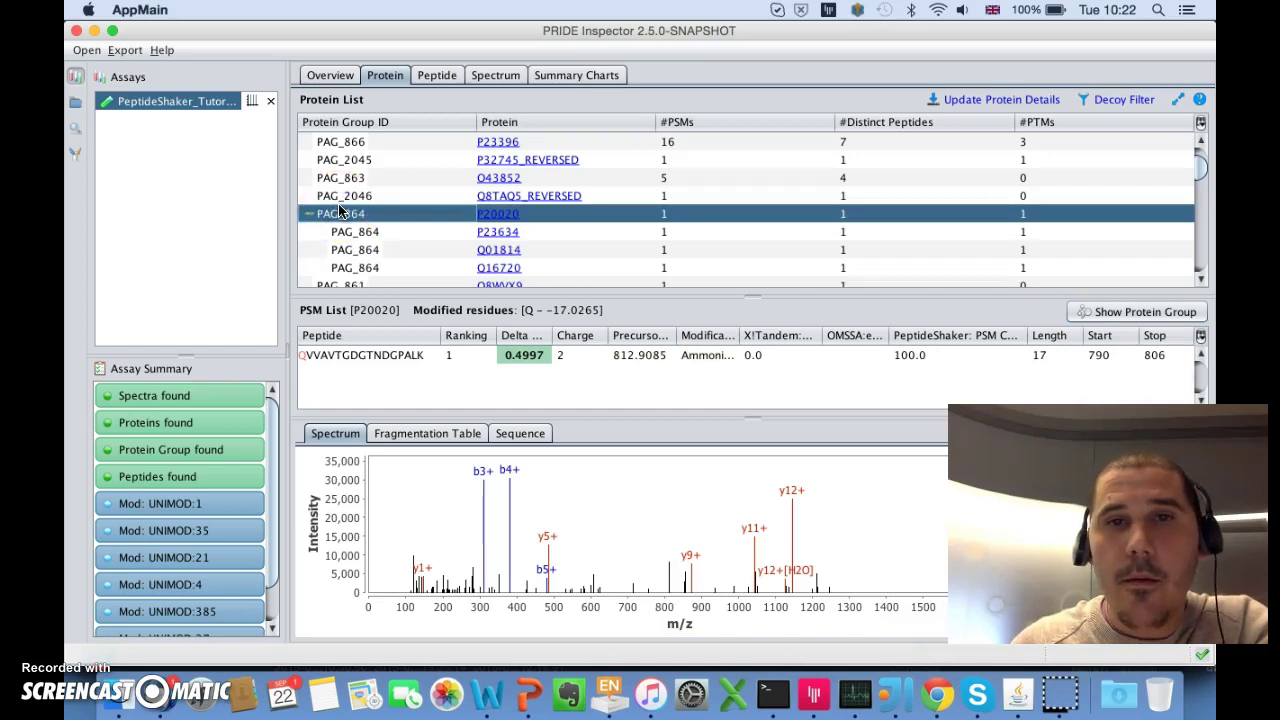
- Find and expand group PAG_2044 in the protein list, and select its P63241 entry
scroll(330, 215, down, 4)
scroll(327, 218, down, 1)
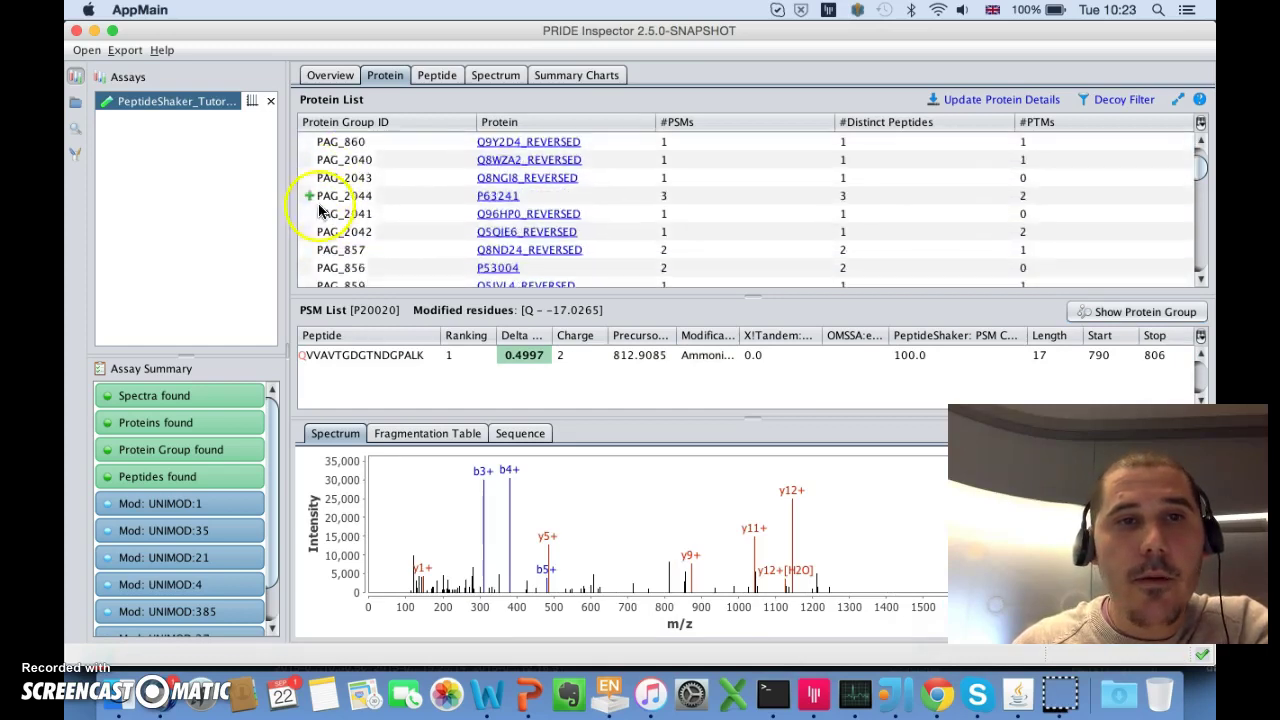
click(310, 196)
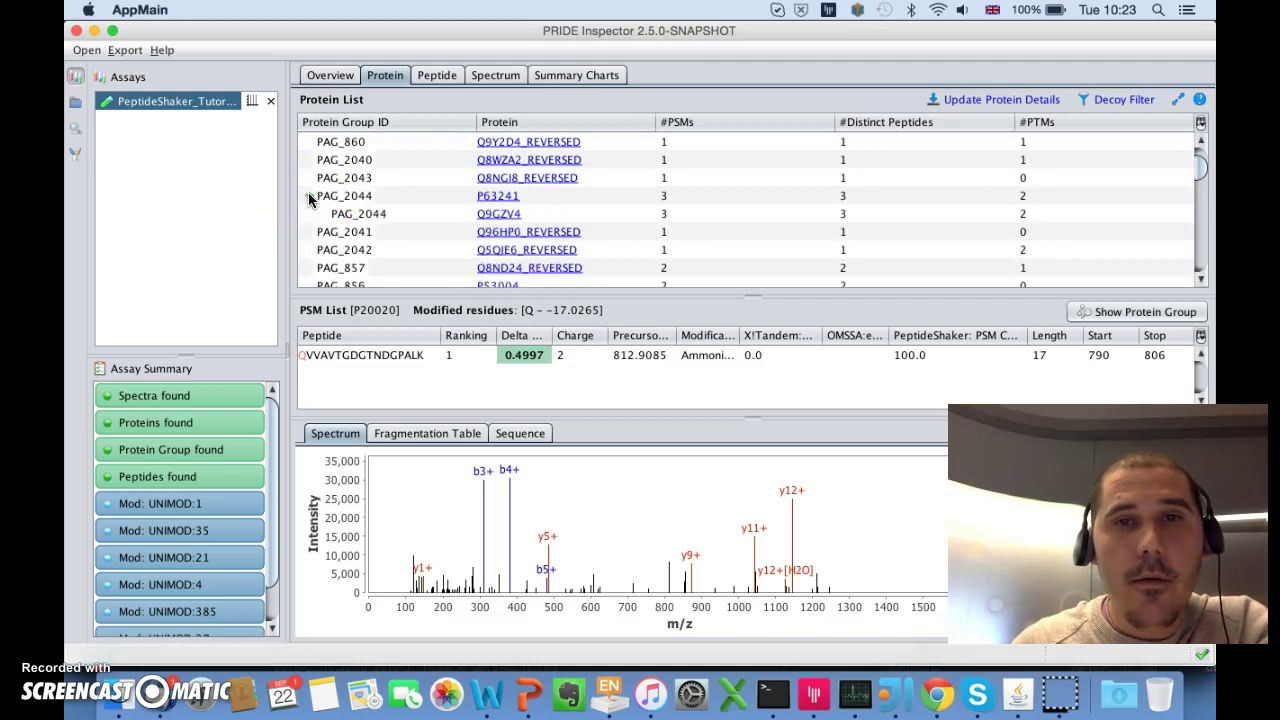
scroll(310, 198, down, 5)
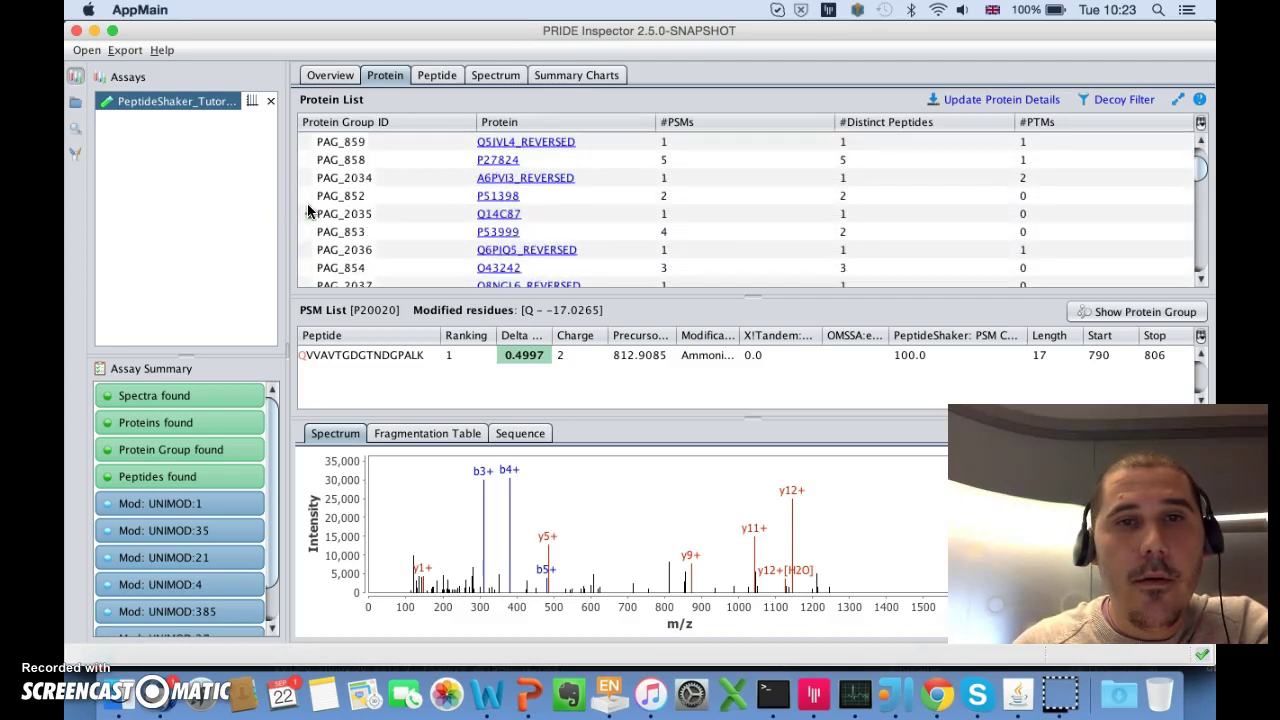
click(310, 213)
scroll(309, 210, up, 7)
click(360, 163)
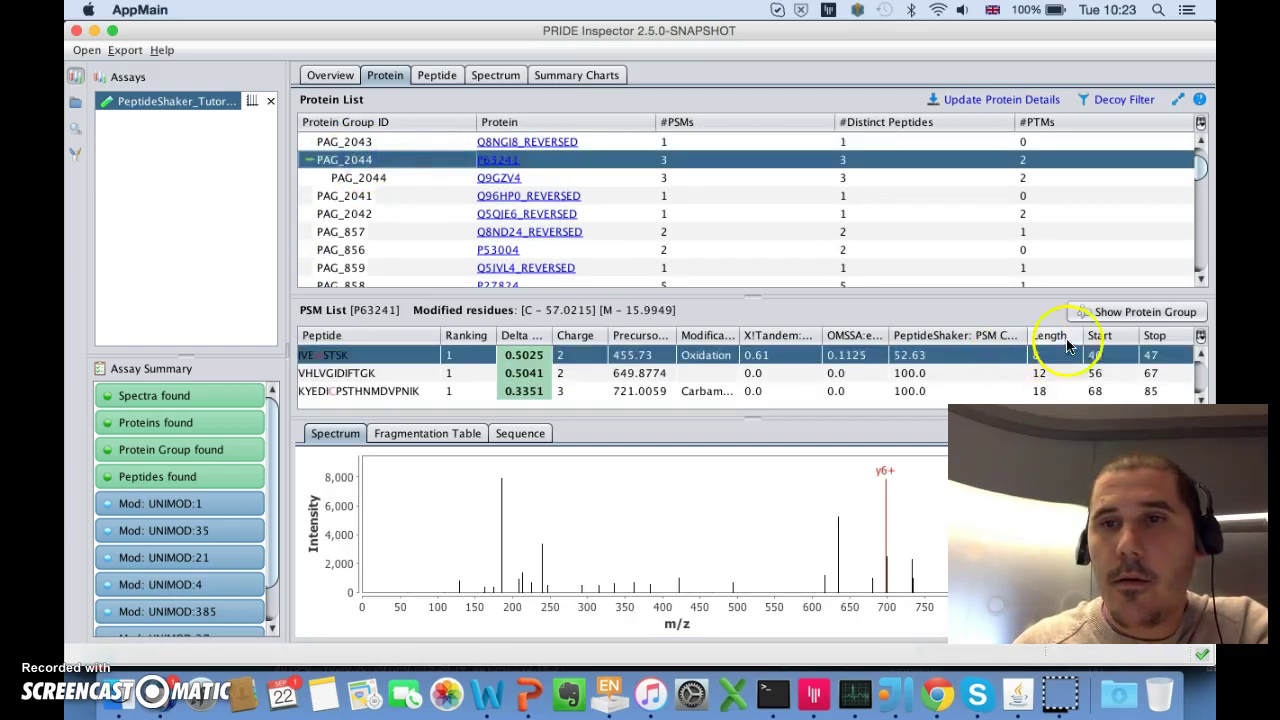
- Show the protein group graph of P63241, uncollapse its proteins and peptides, and move the KYEDICPSTHNMDVPNIK node clear of its neighbour
click(1112, 312)
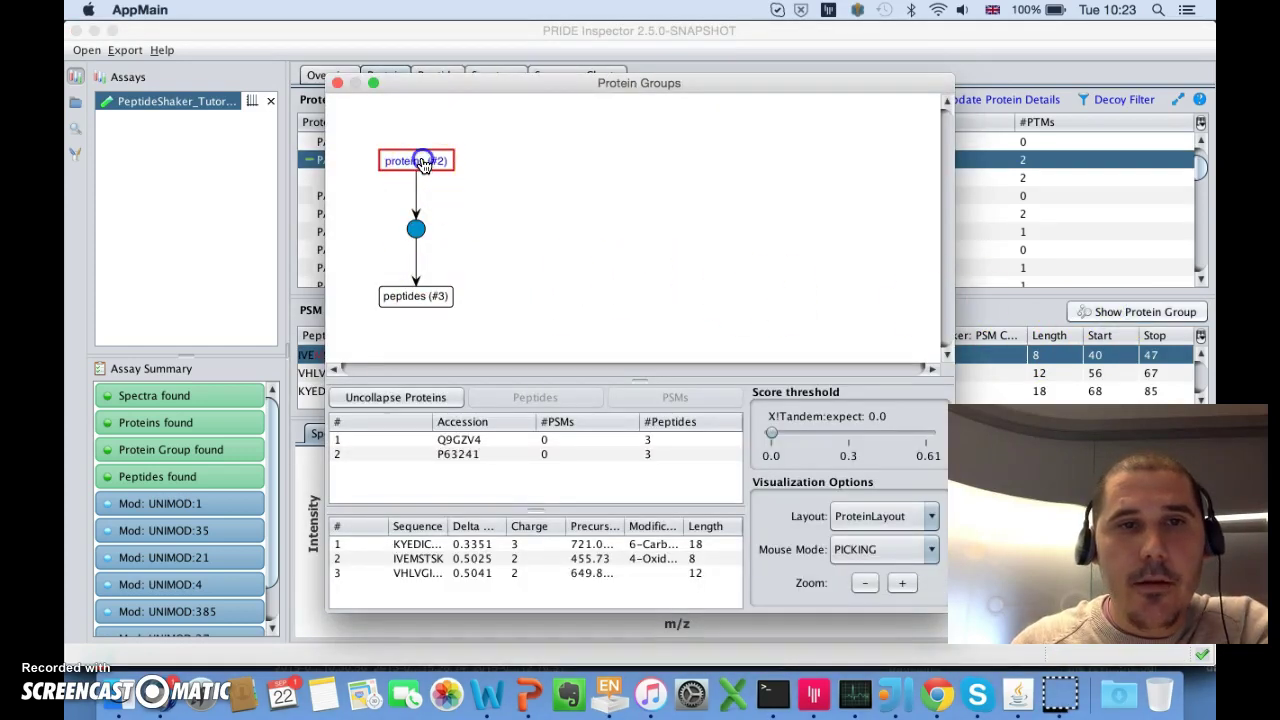
click(410, 399)
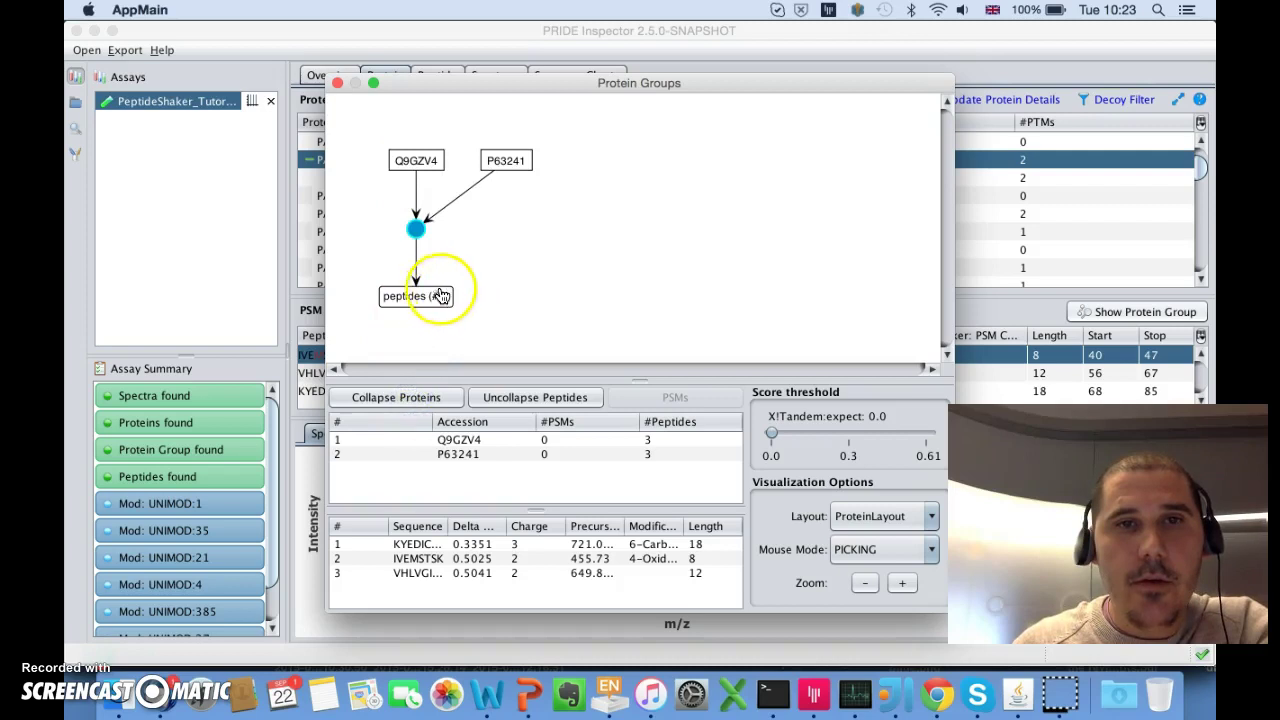
click(428, 297)
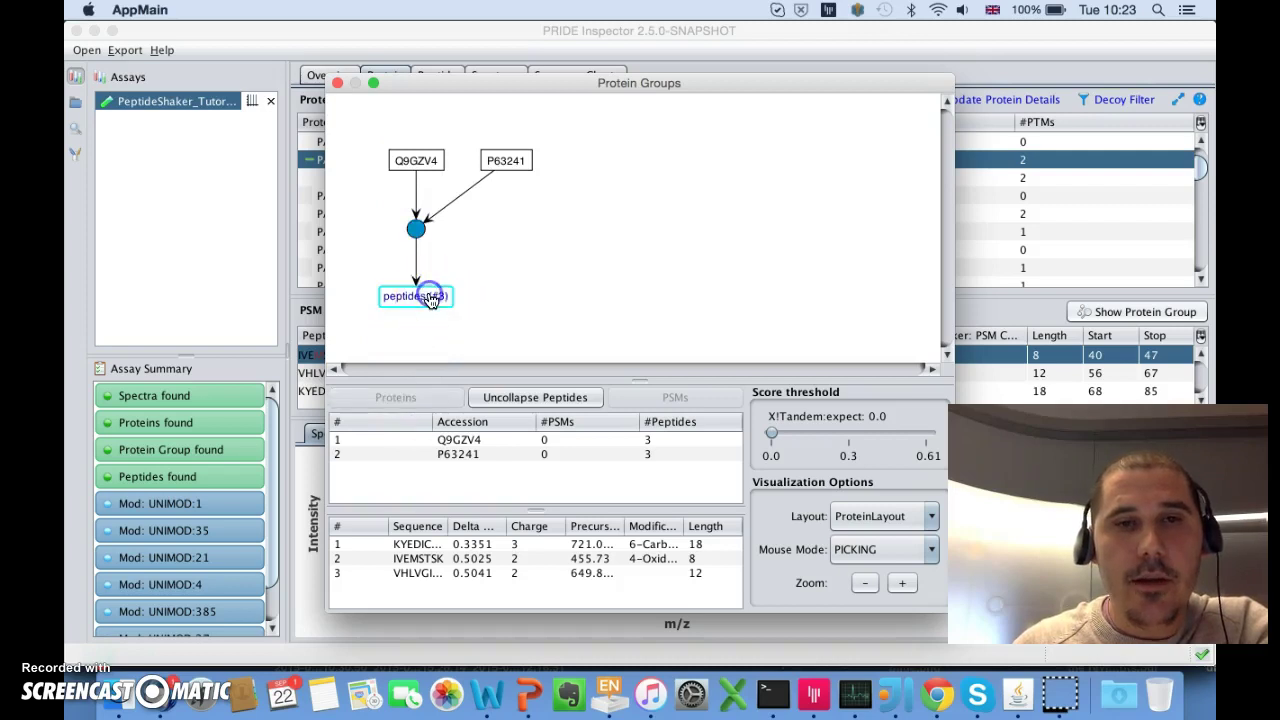
click(543, 398)
click(614, 297)
drag(614, 297, 645, 295)
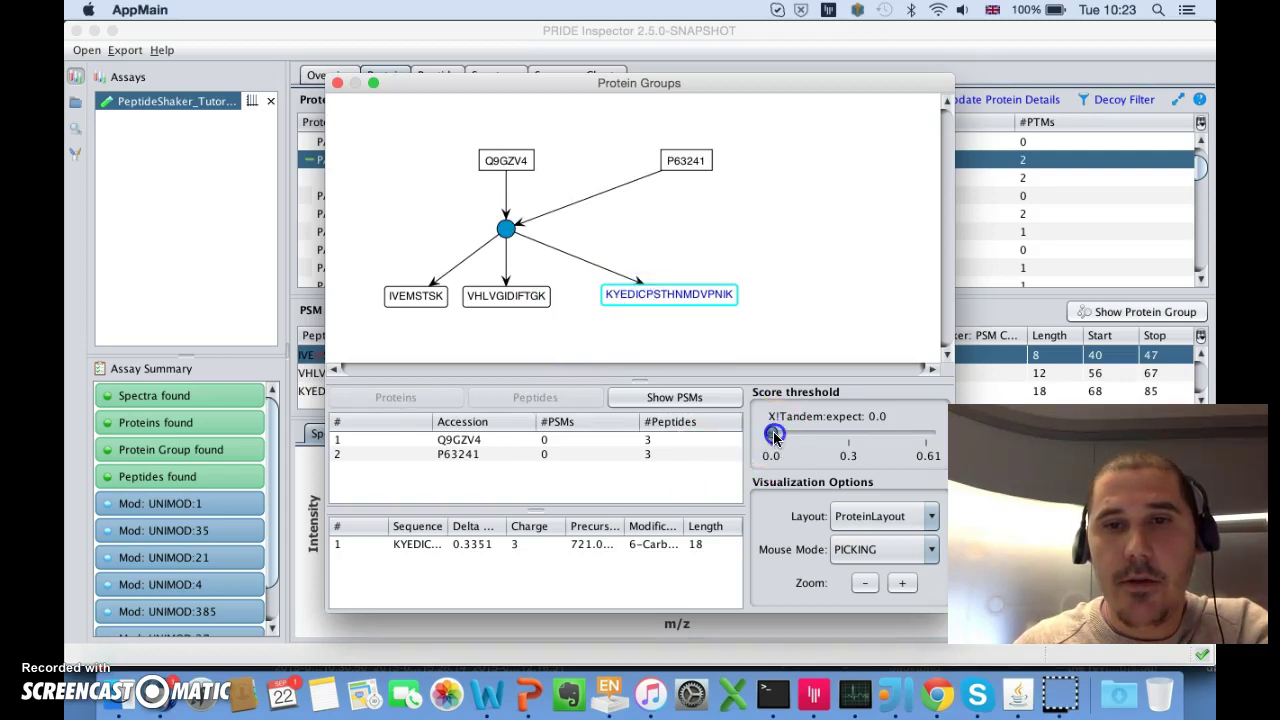
- Set the X!Tandem:expect score threshold to 0.12 and show the PSMs of KYEDICPSTHNMDVPNIK, moving its node clear of the neighbouring peptide
drag(780, 436, 805, 436)
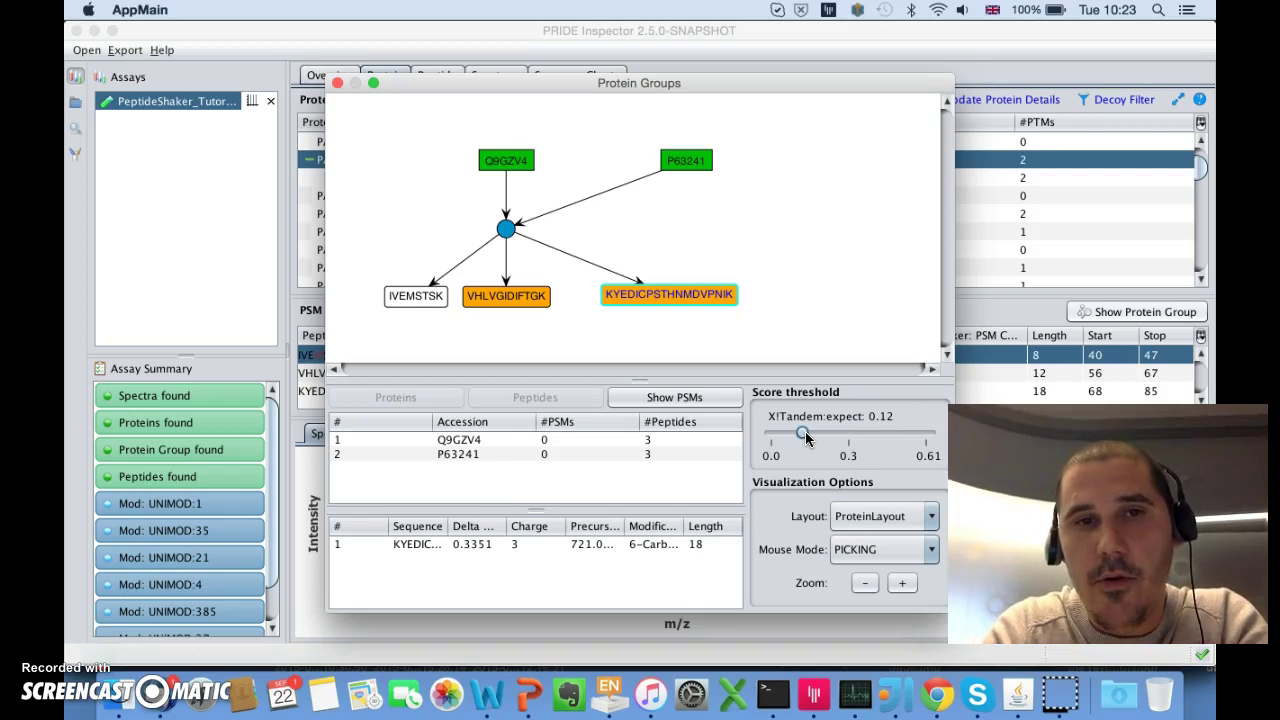
click(668, 399)
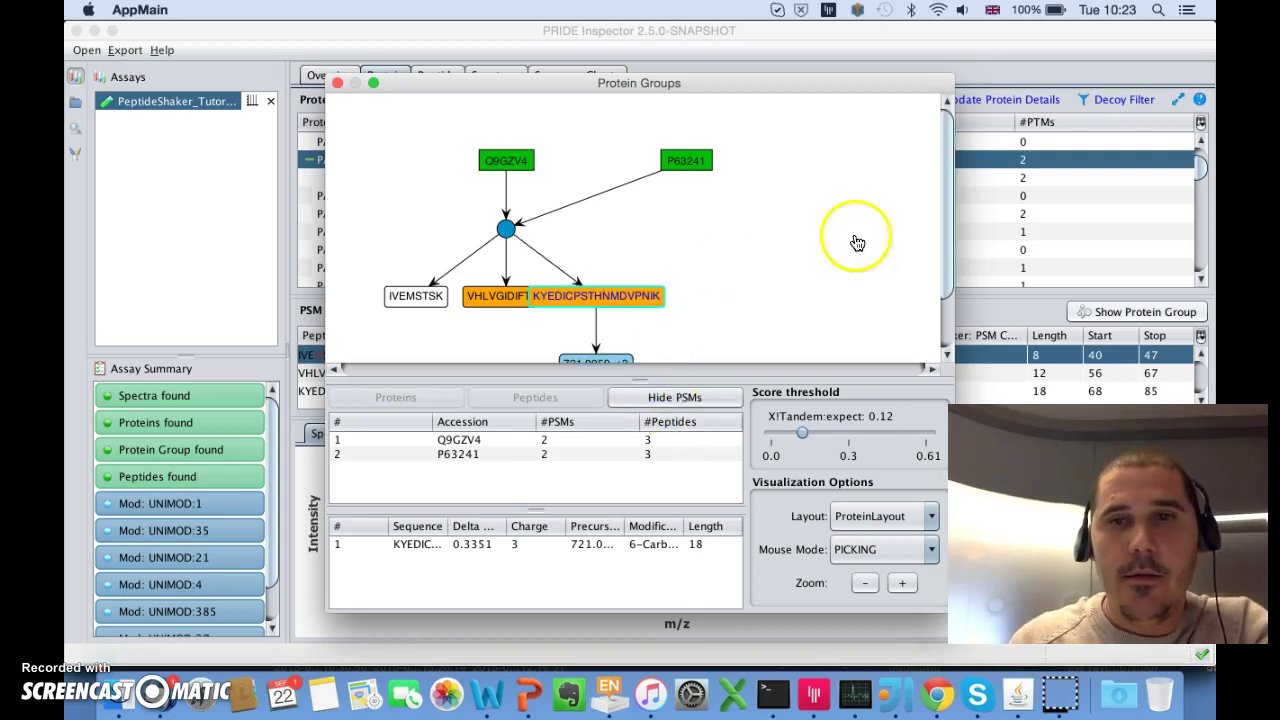
scroll(763, 244, down, 5)
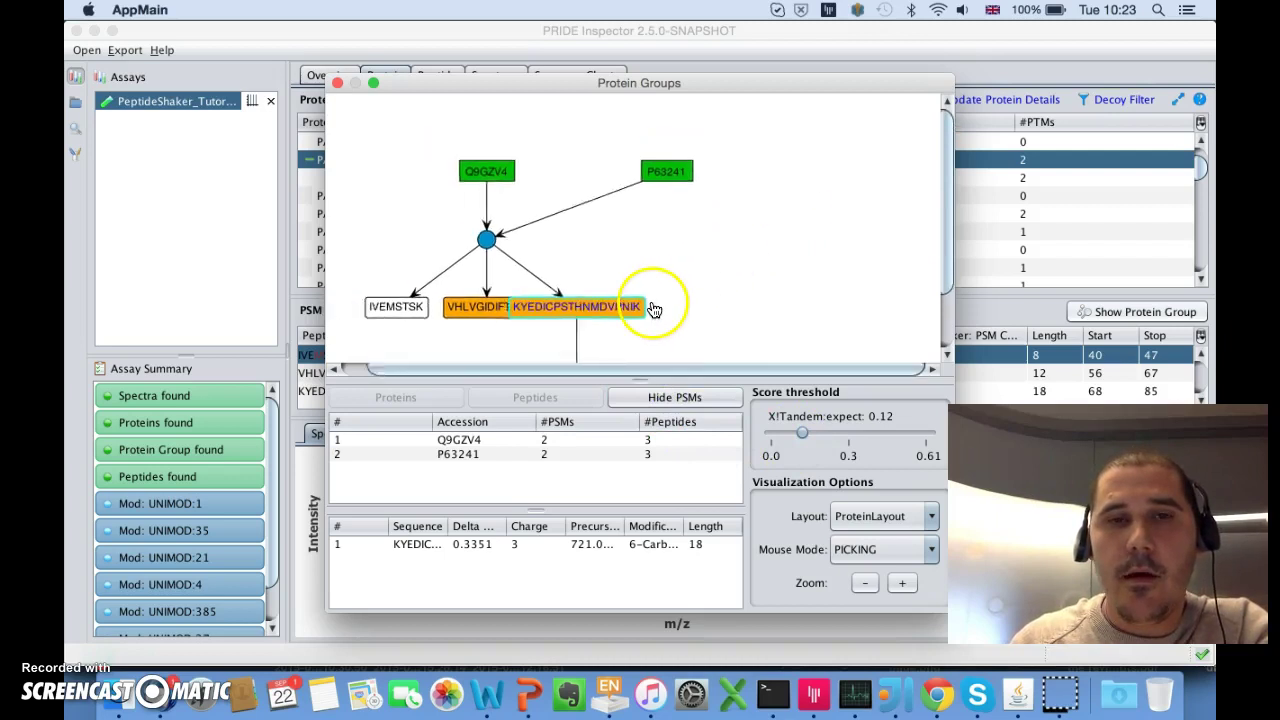
drag(614, 304, 654, 310)
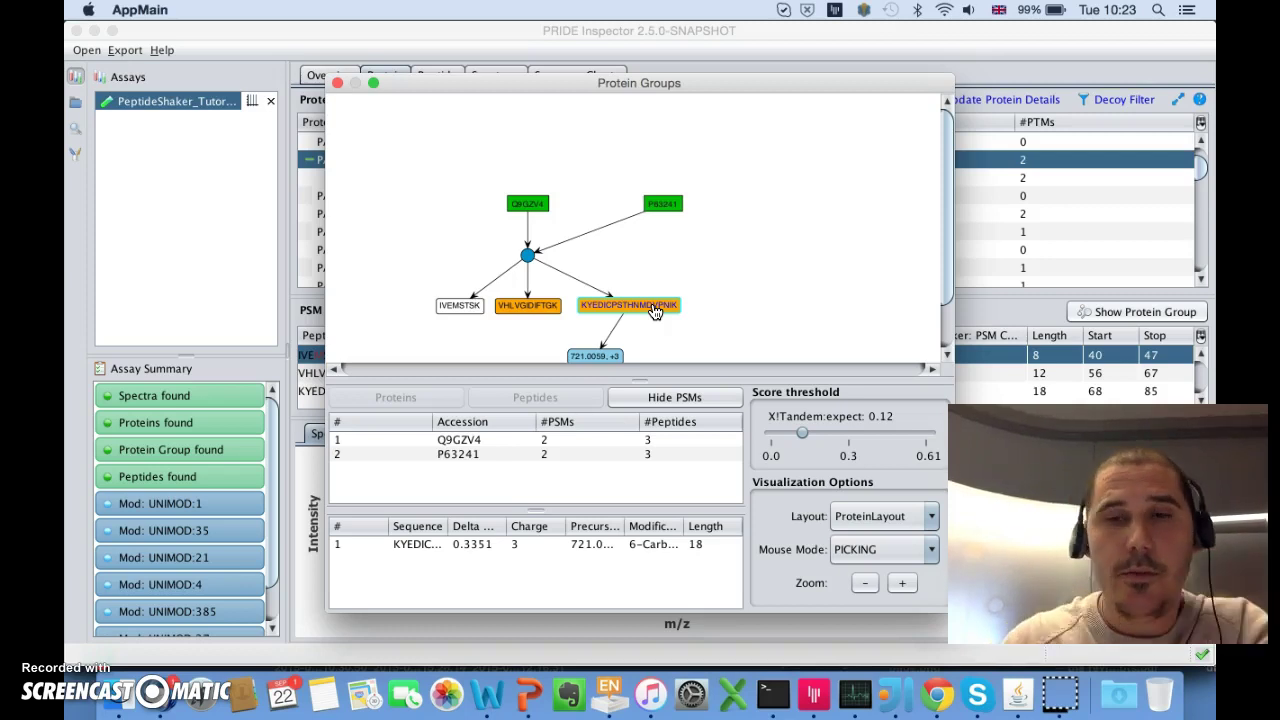
- Close the protein group graph and examine the data types and modifications listed in the assay summary
click(337, 84)
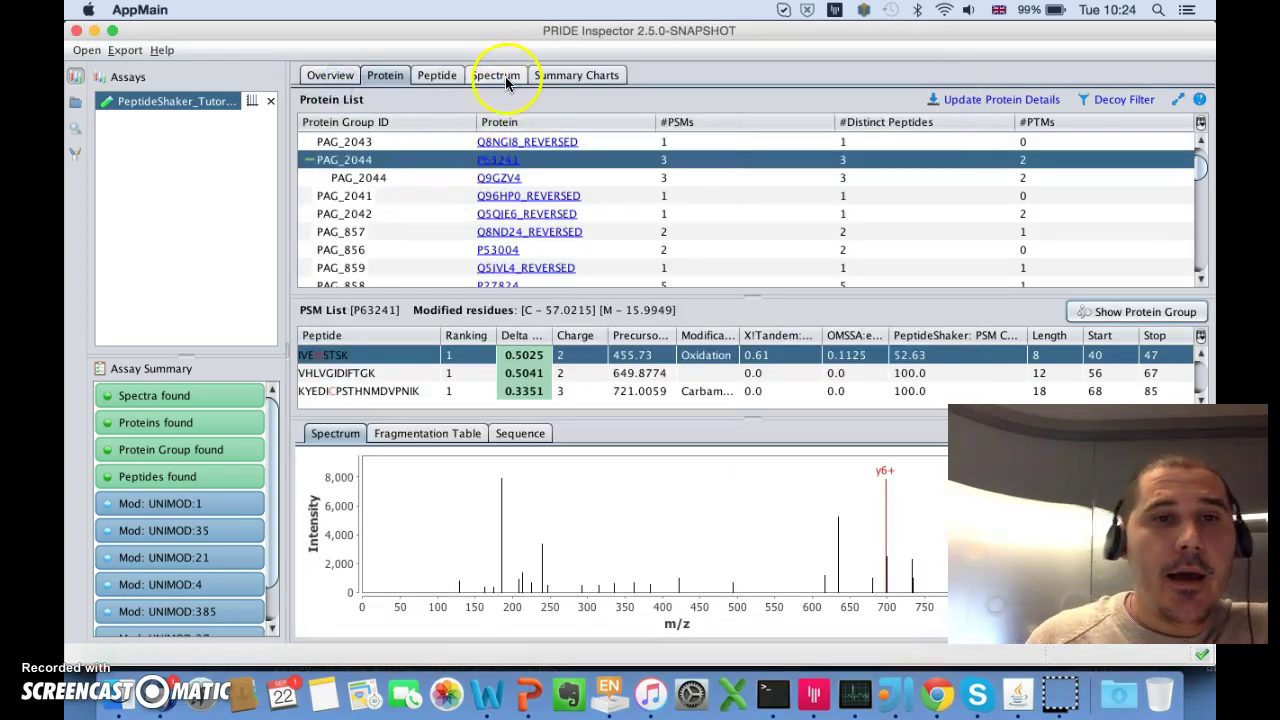
scroll(190, 430, down, 2)
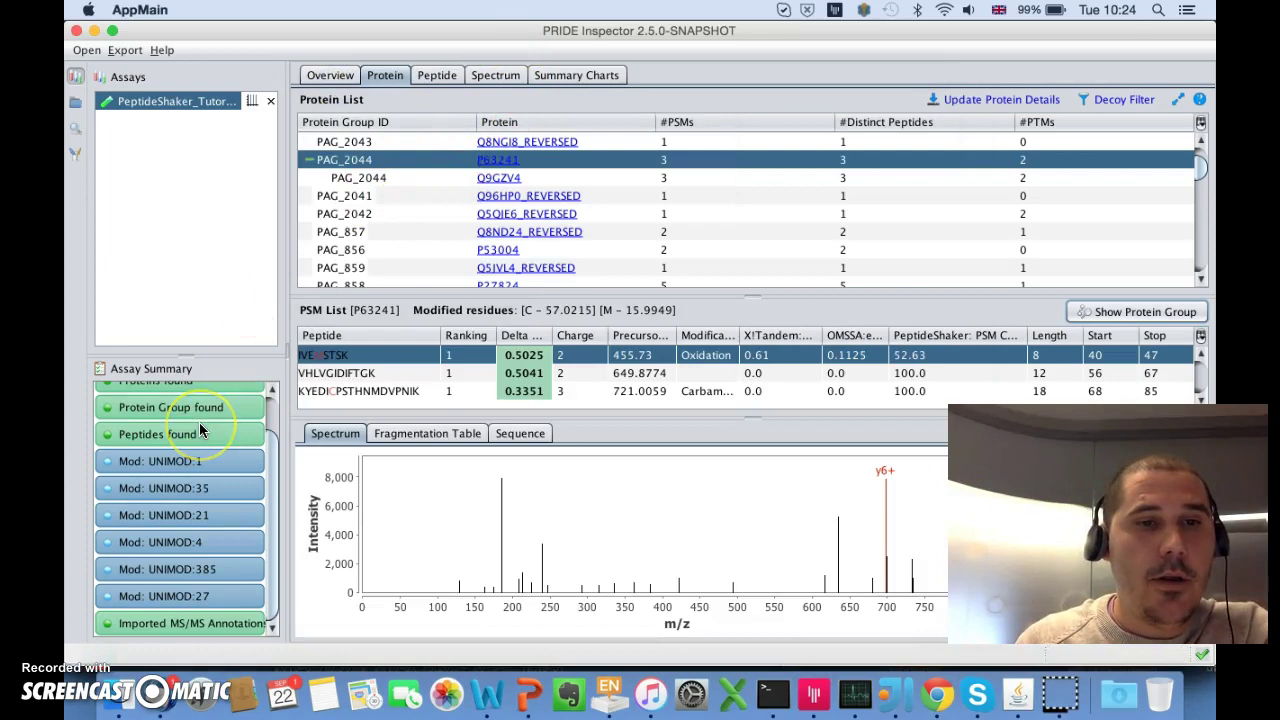
scroll(200, 430, up, 2)
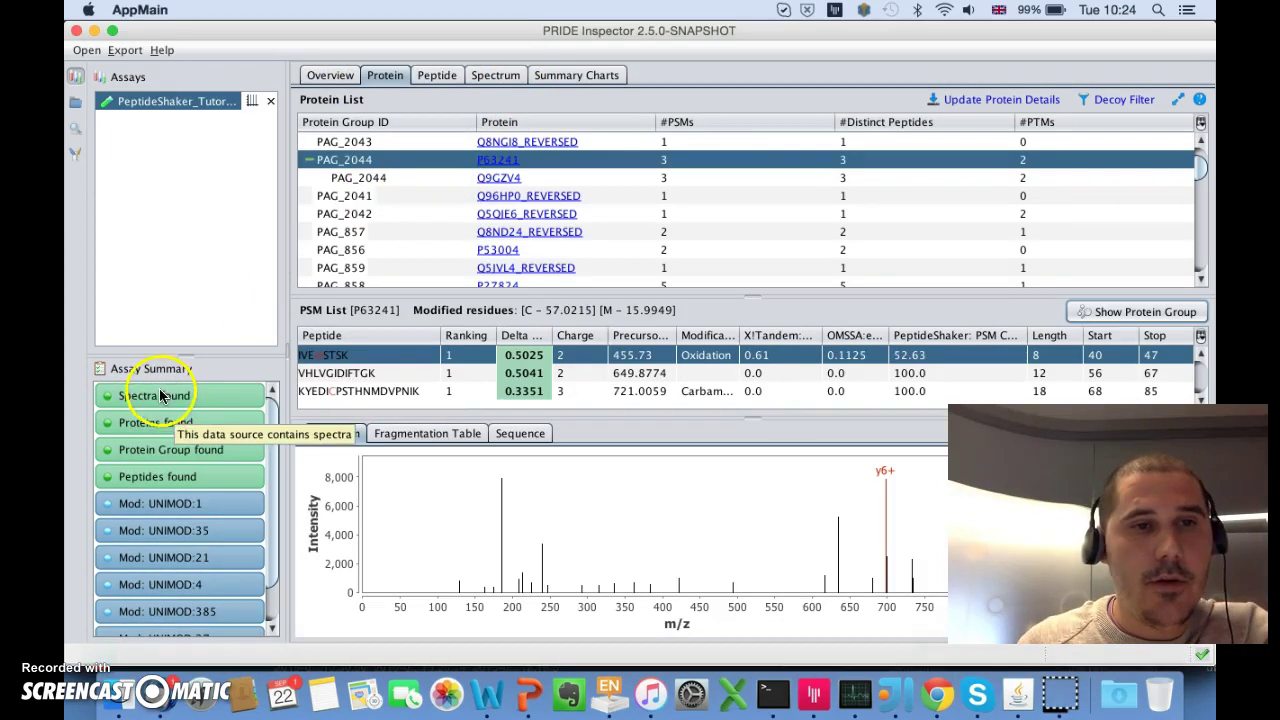
click(183, 438)
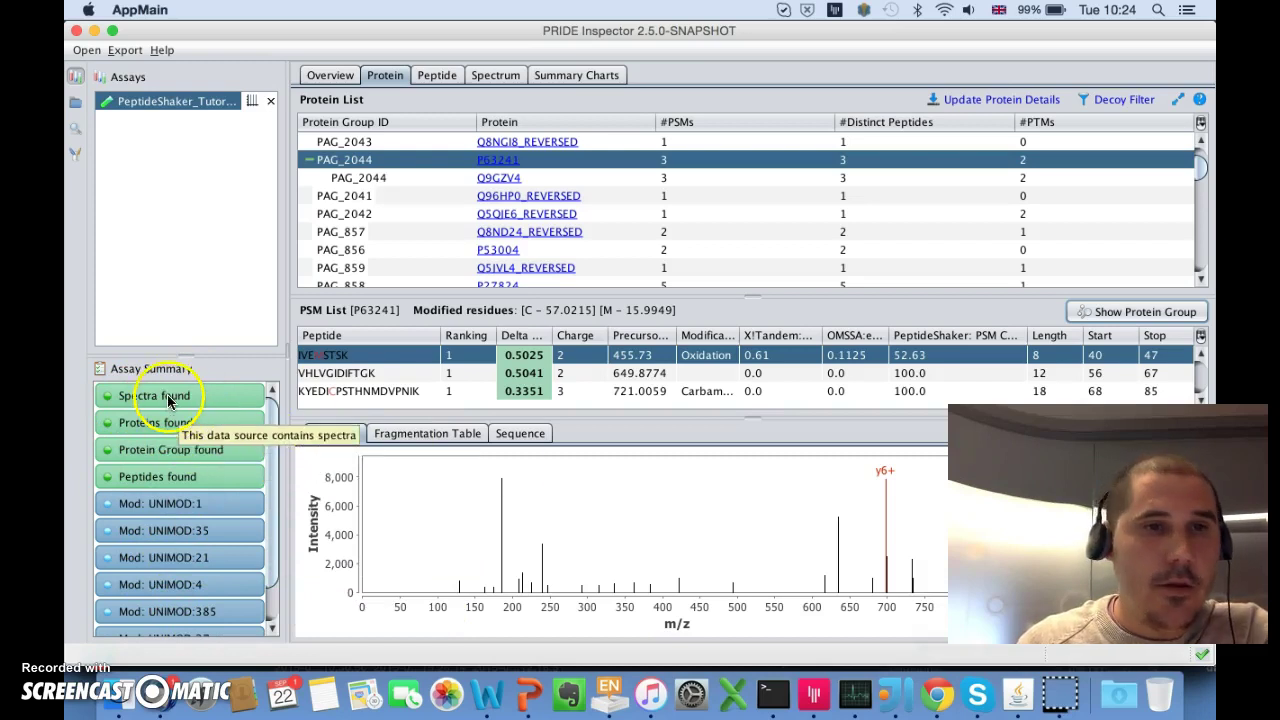
click(174, 431)
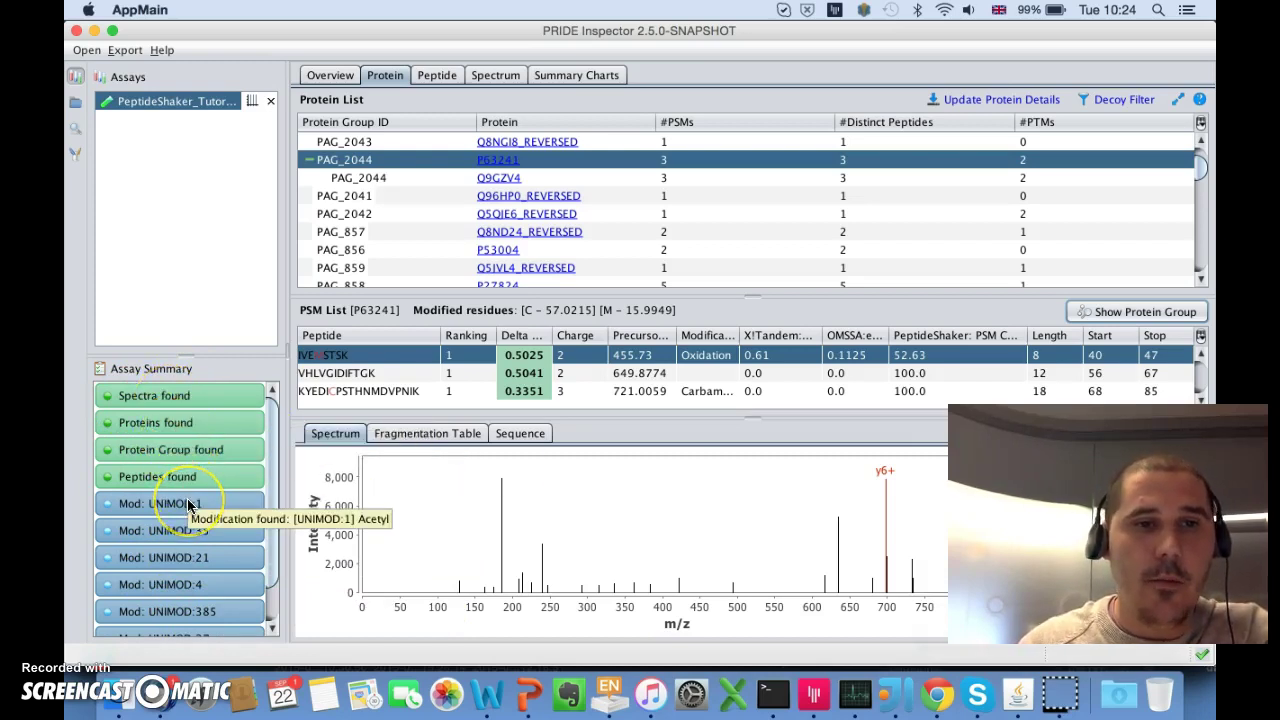
- View the assay's spectra with their peak plot, and compute the summary charts
click(502, 77)
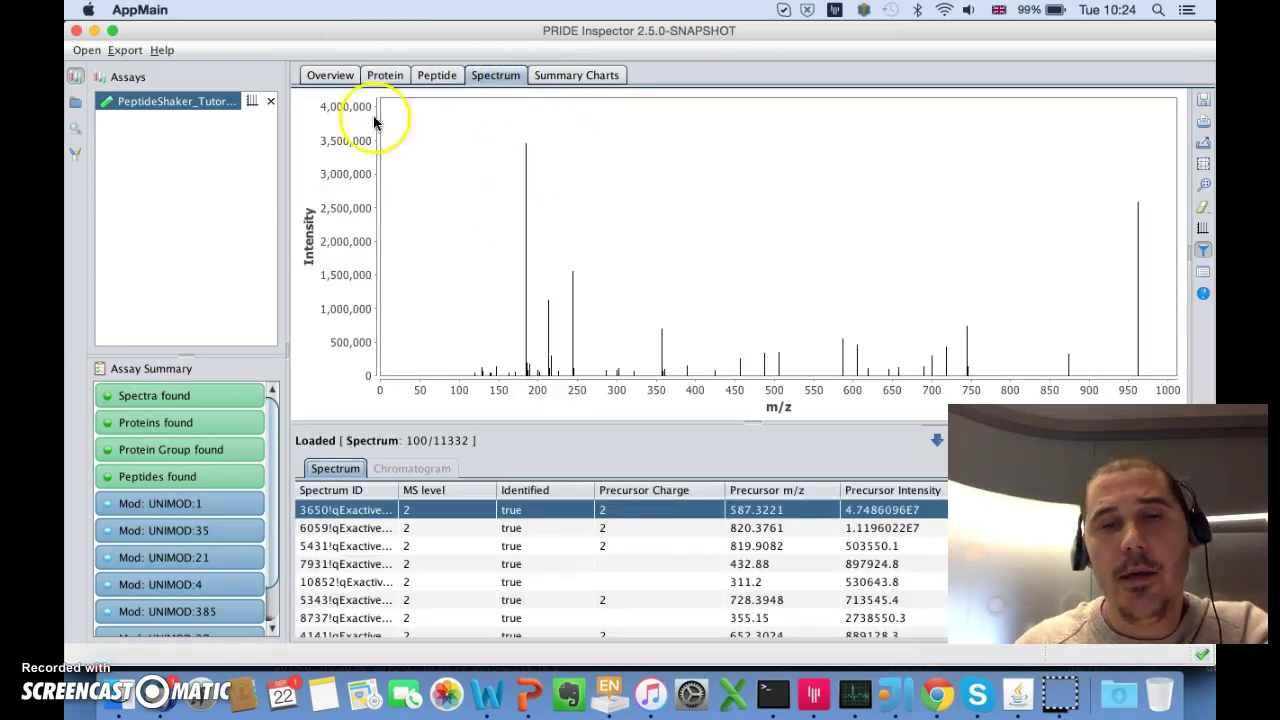
mouse_move(635, 392)
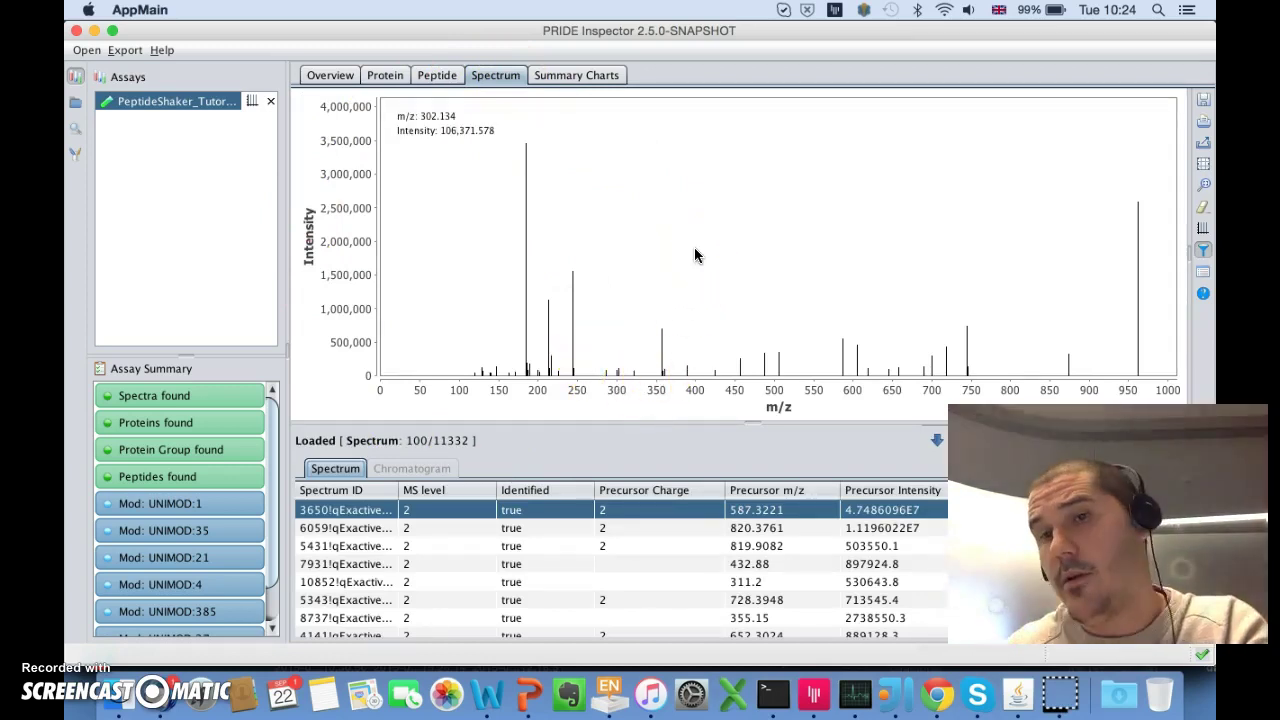
click(588, 78)
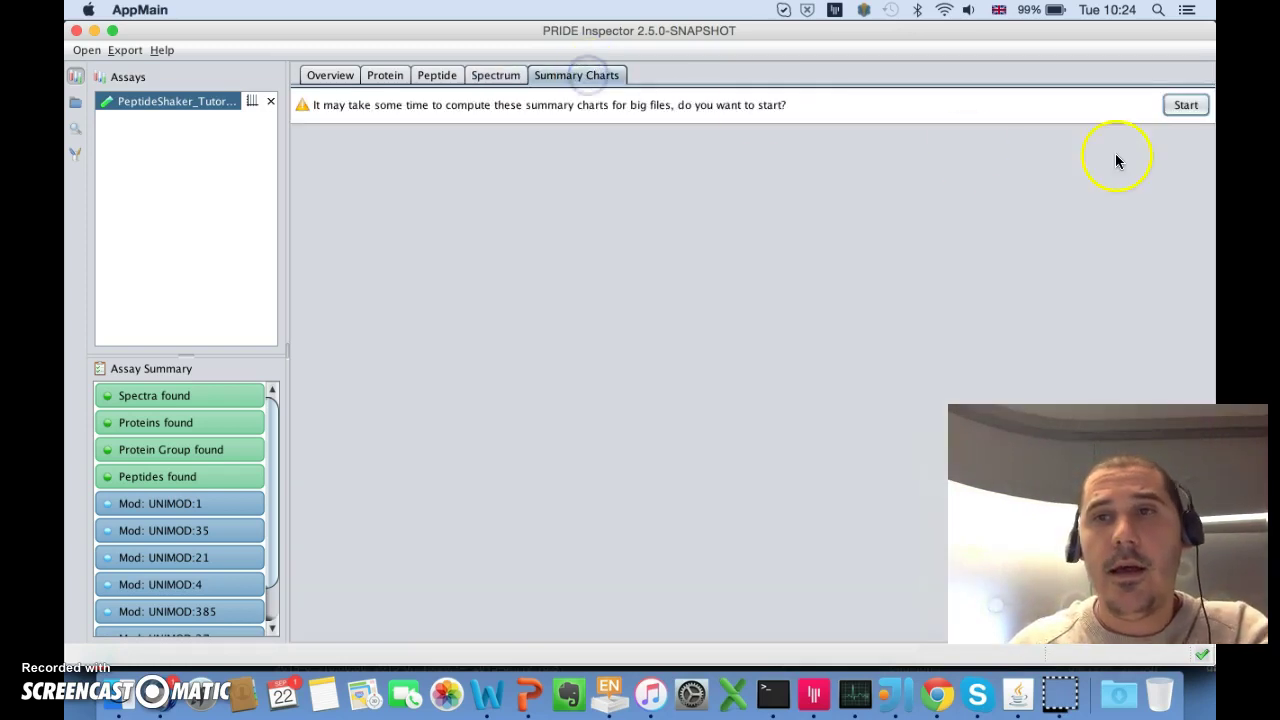
click(1186, 106)
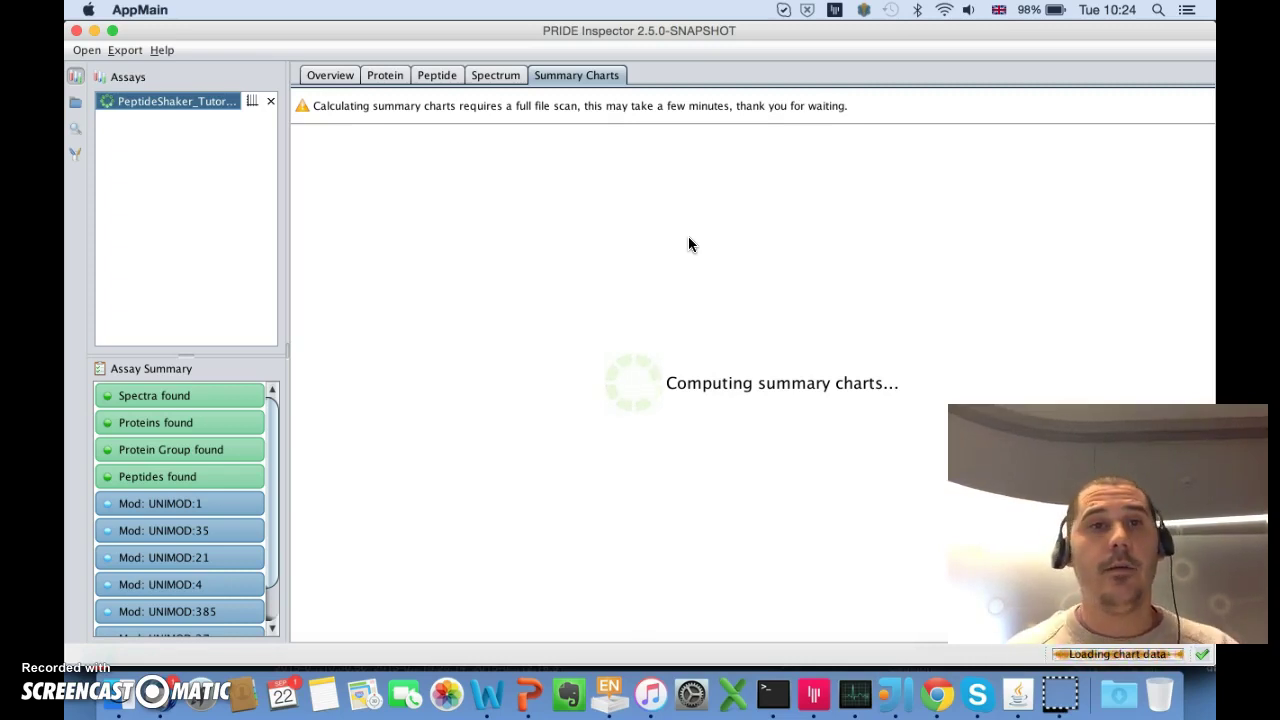
click(592, 189)
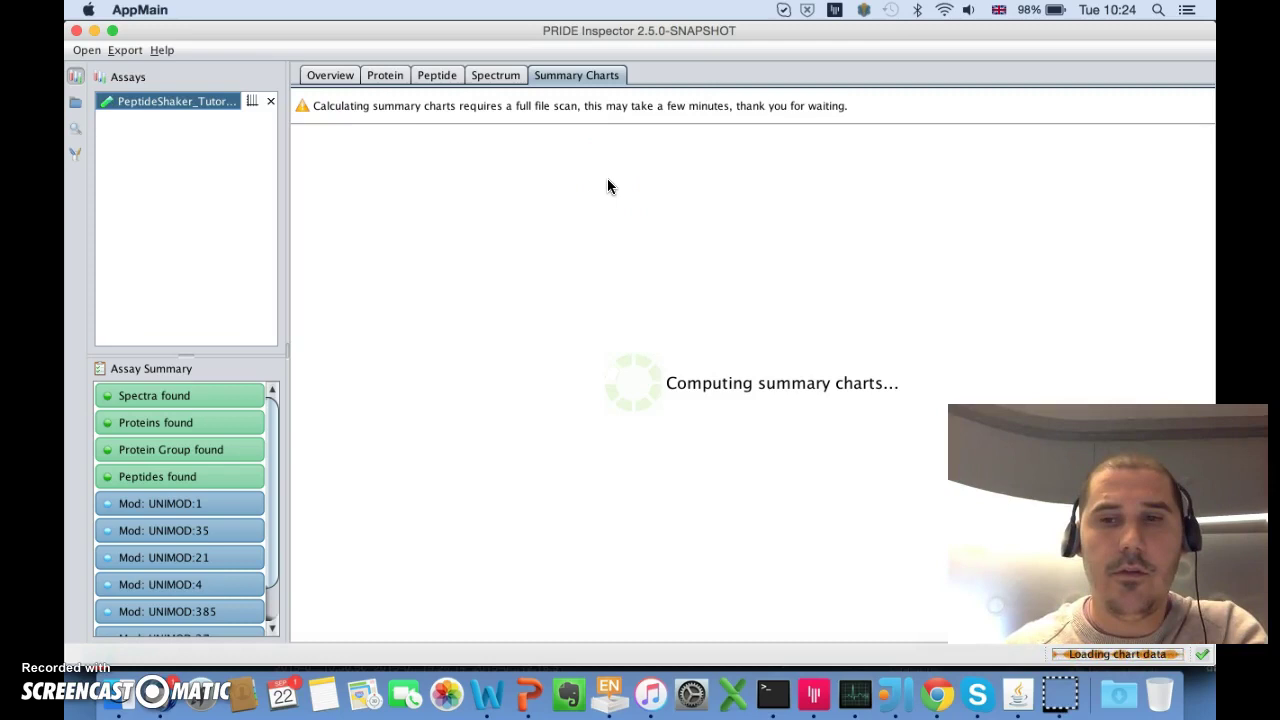
click(533, 179)
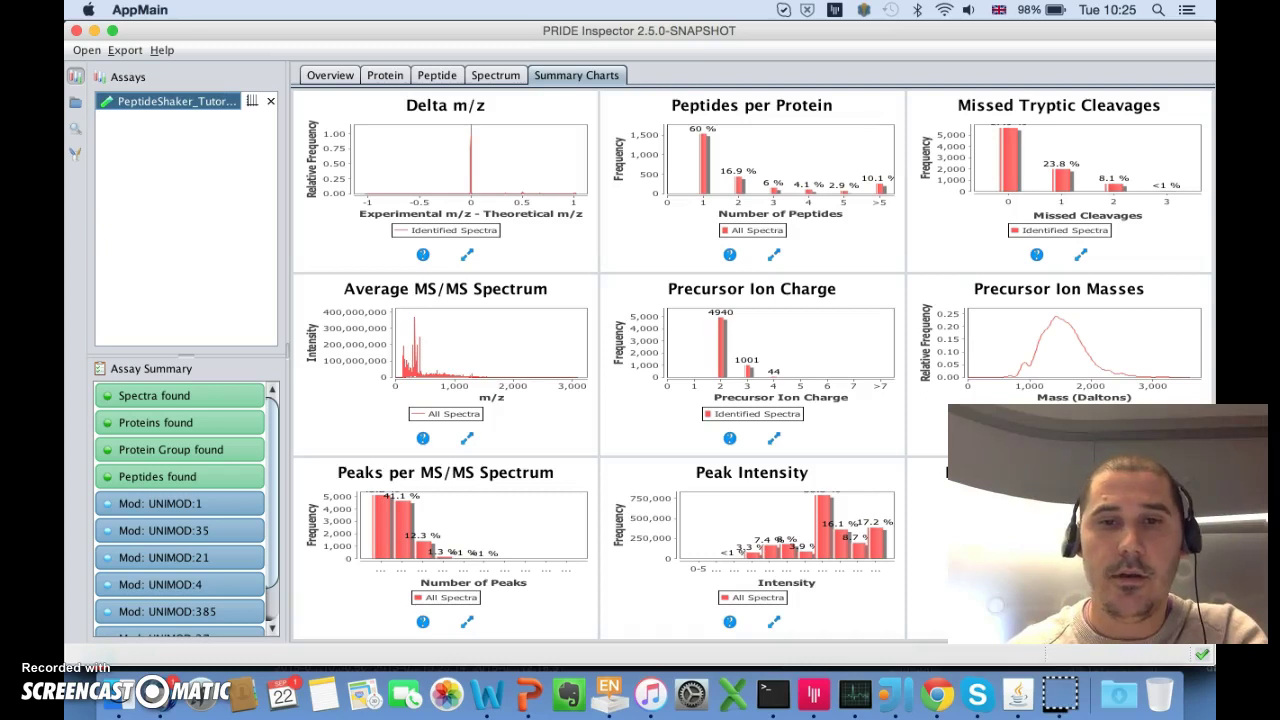
- Enlarge the Delta m/z, Peptides per Protein and Missed Tryptic Cleavages charts one at a time, returning to the chart overview after each
click(467, 254)
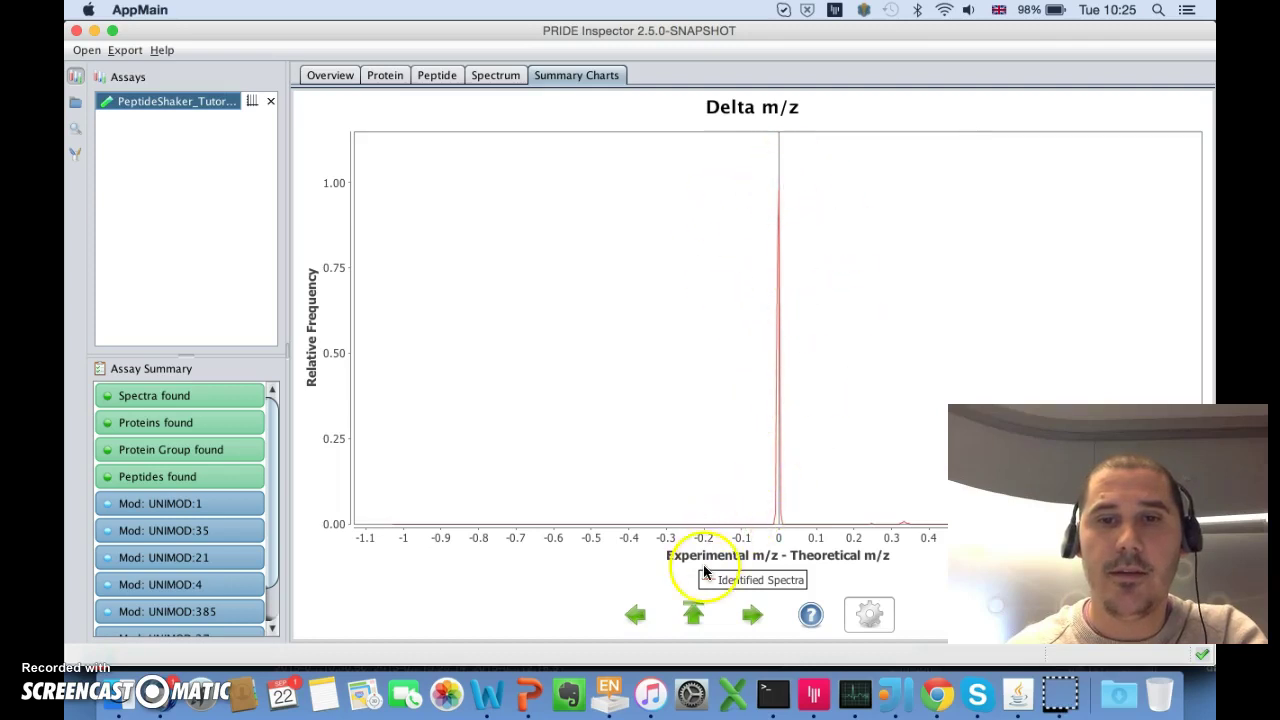
click(695, 613)
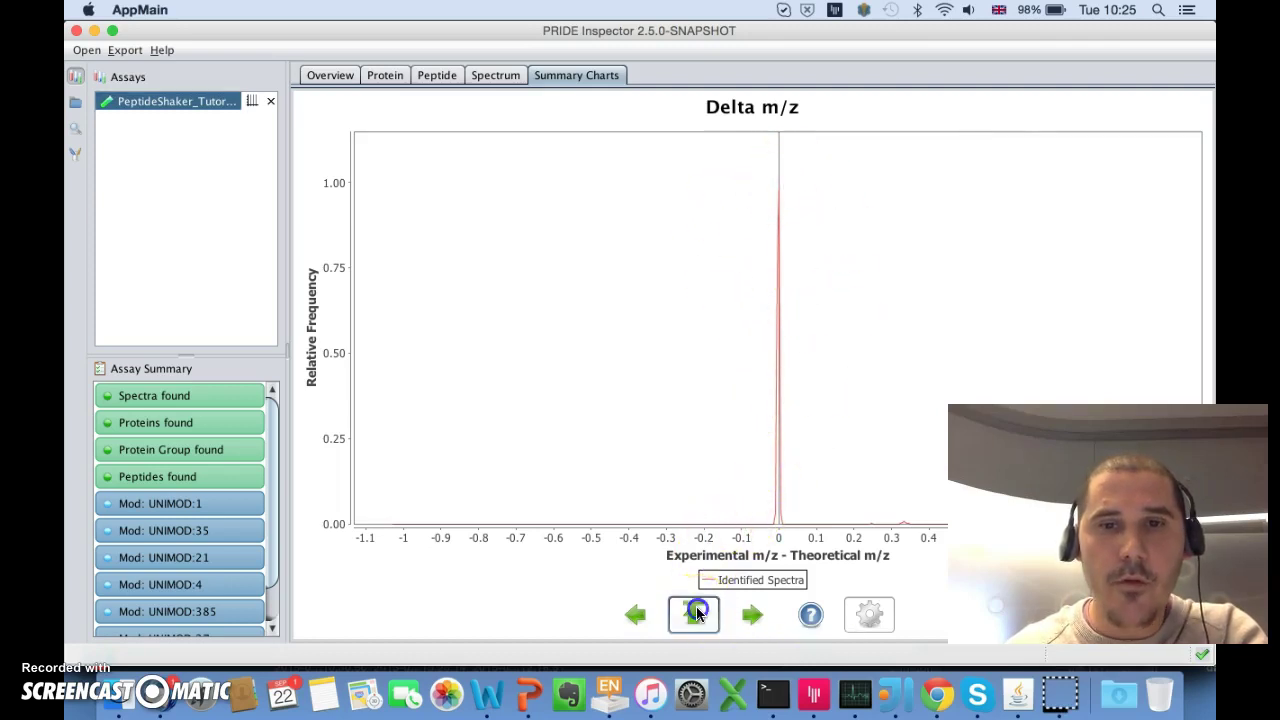
click(774, 254)
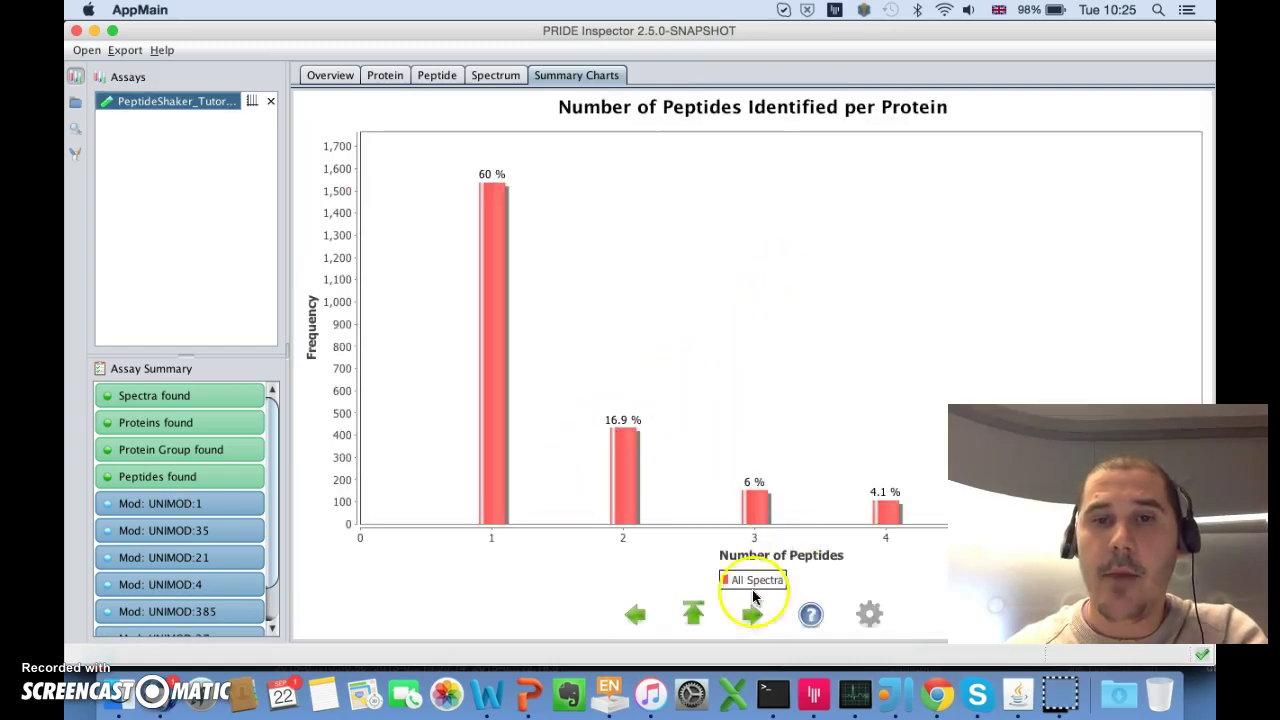
click(693, 614)
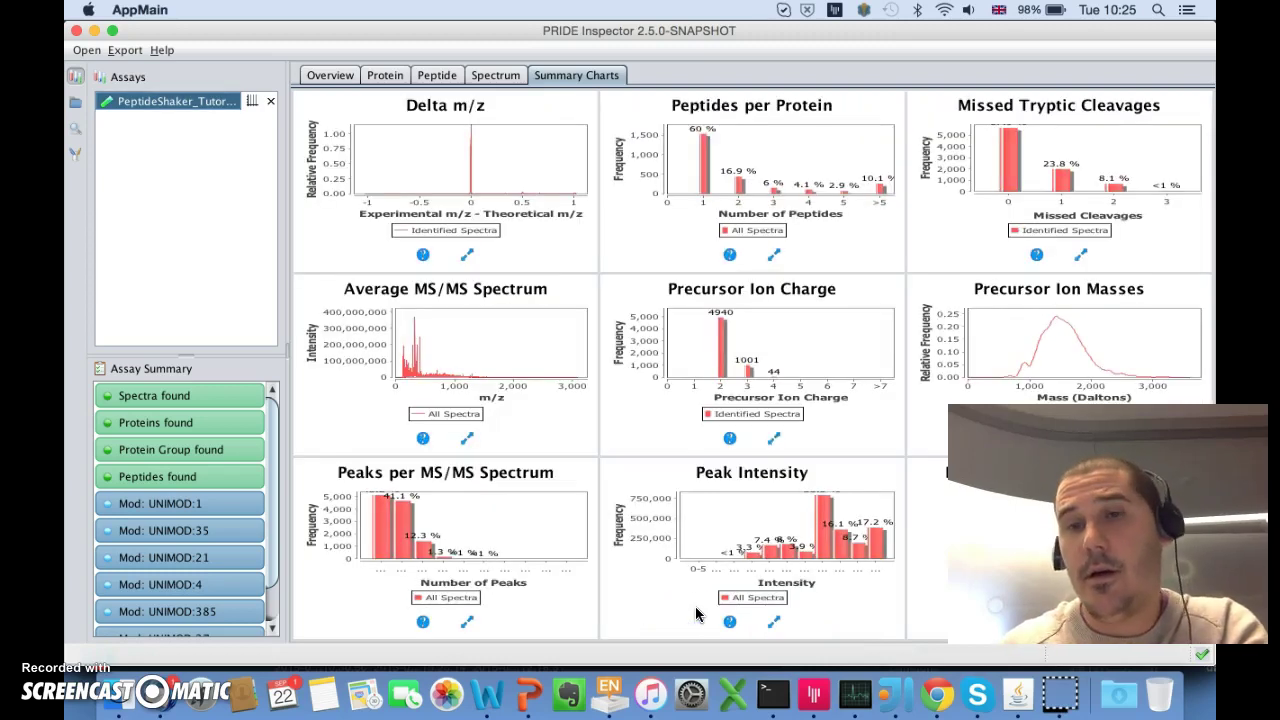
click(1030, 395)
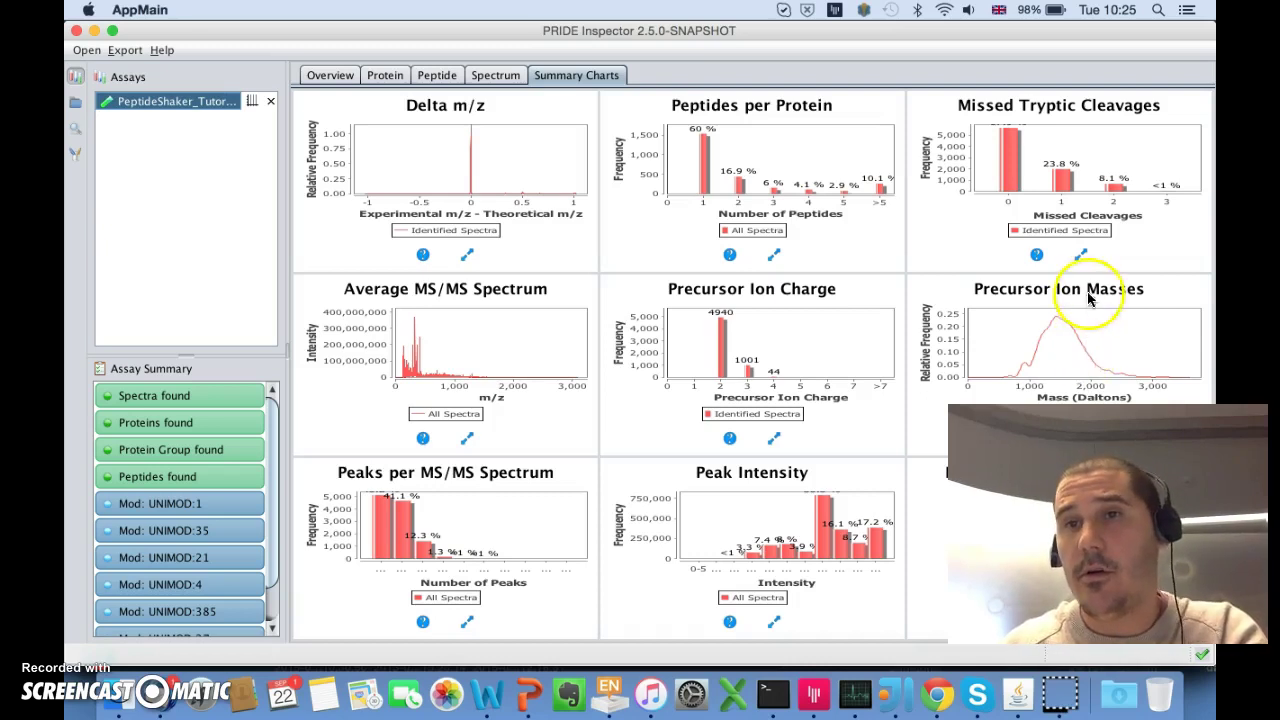
click(1080, 257)
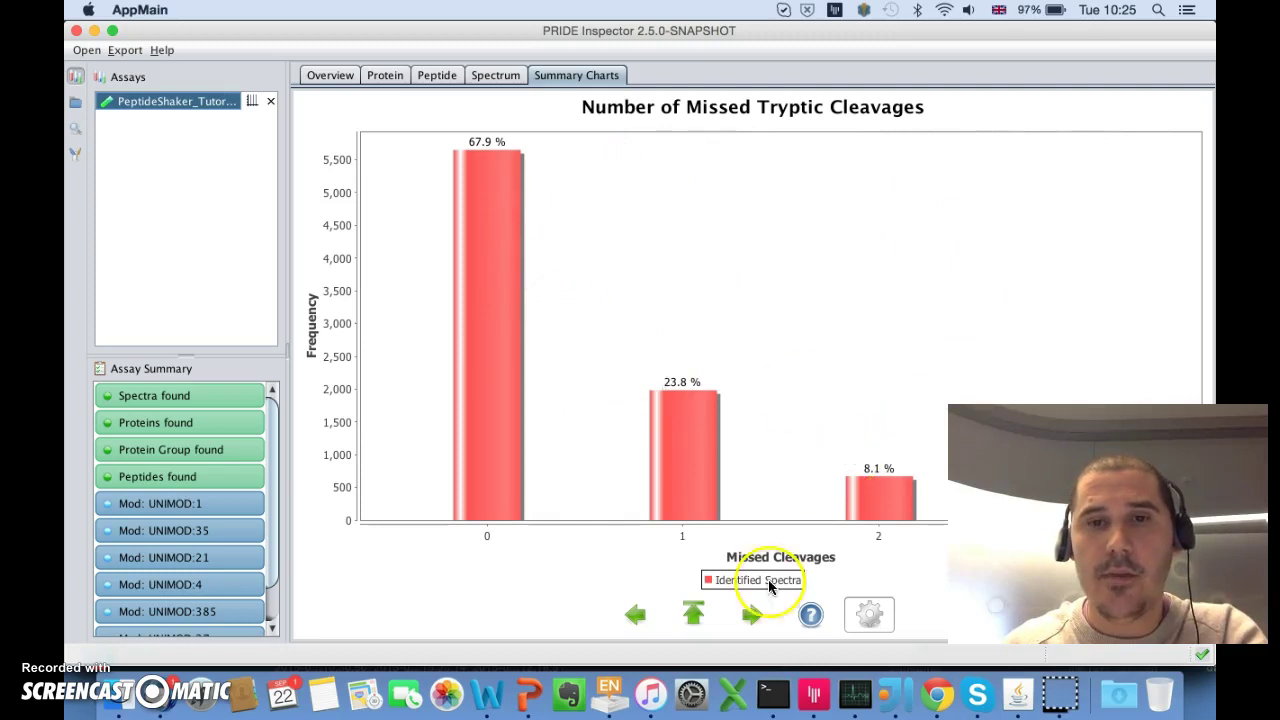
click(692, 612)
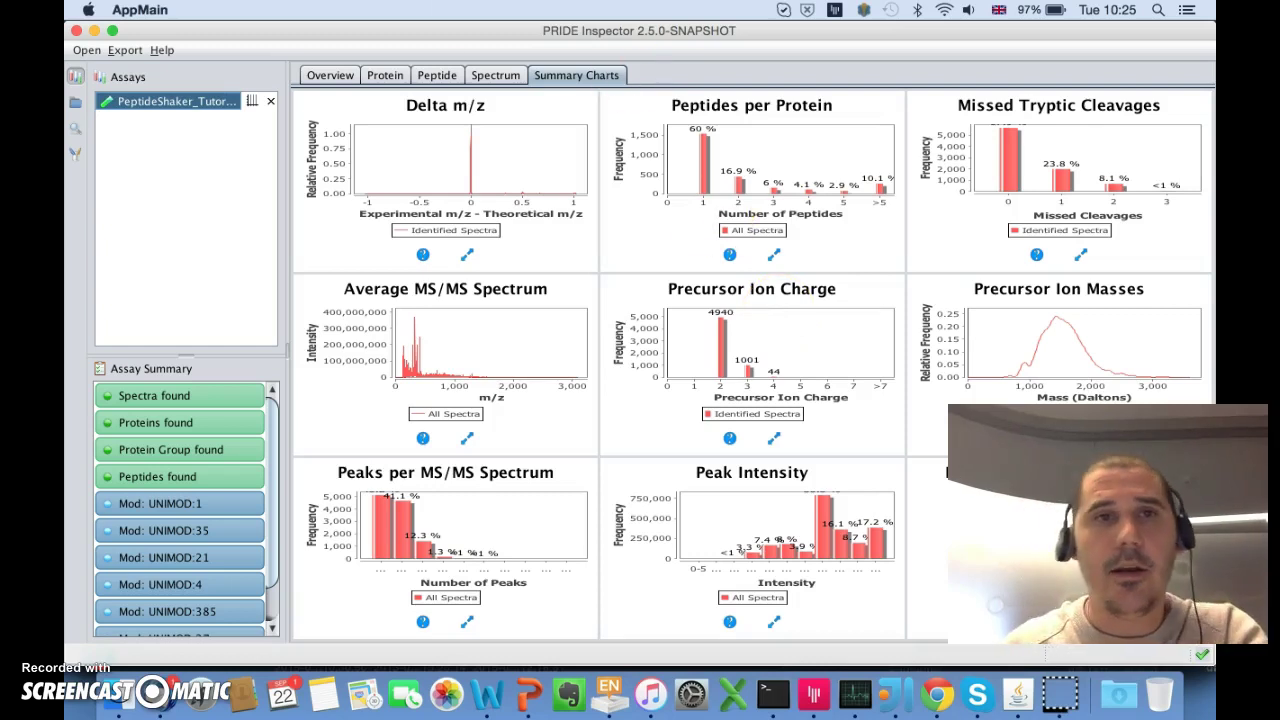
- Return to the protein list and collapse group PAG_2044
click(382, 75)
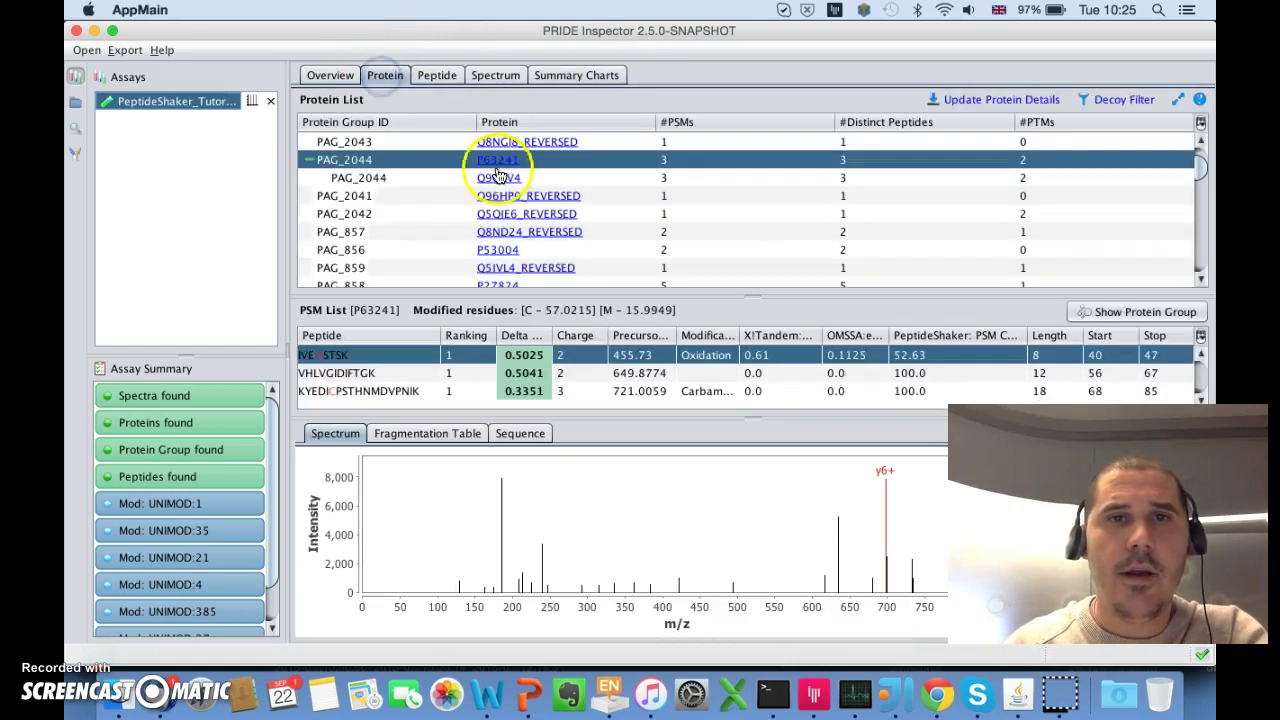
click(310, 161)
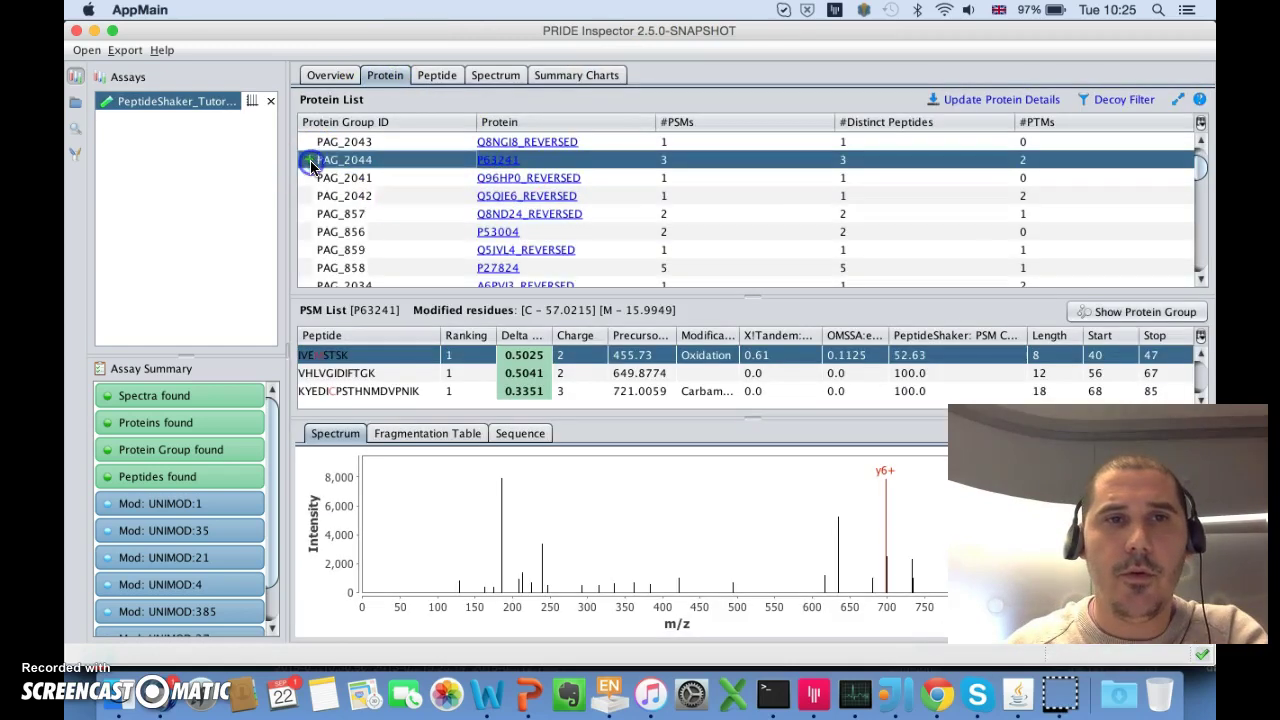
- Examine the assay's identification protocol, including the database properties, search parameters, enzyme, and FDR thresholds and tolerances
click(330, 76)
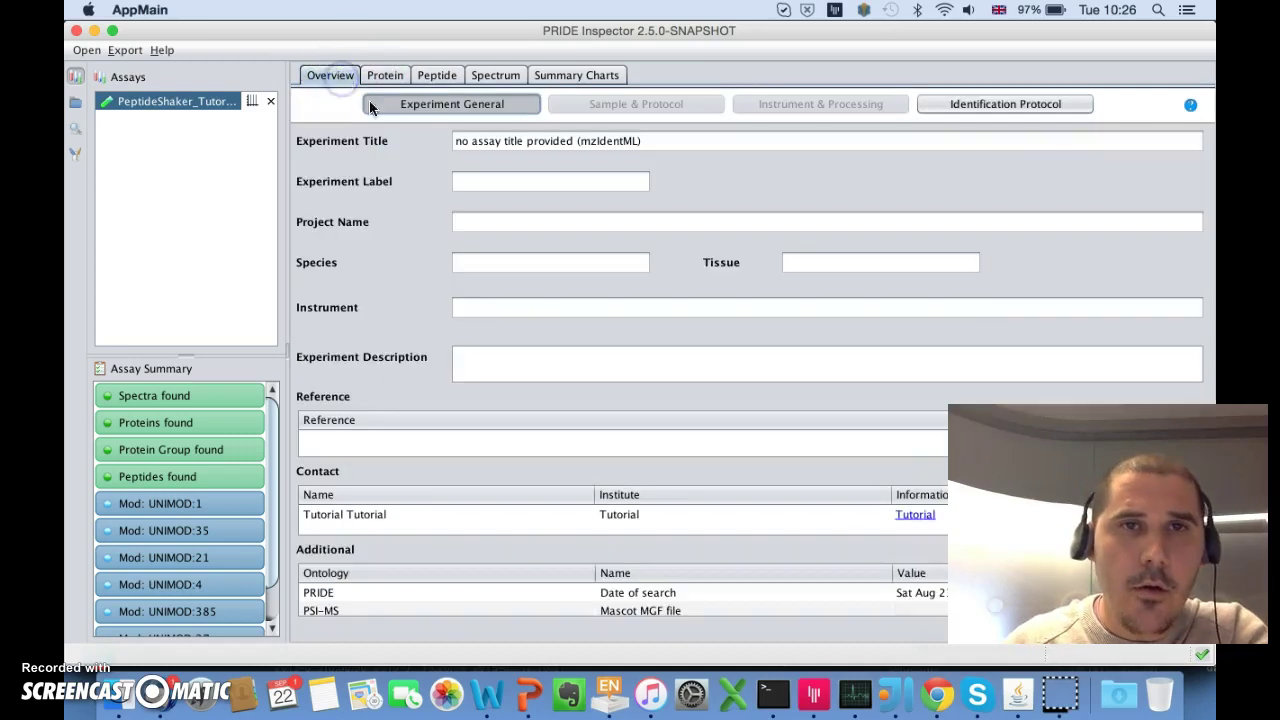
click(970, 107)
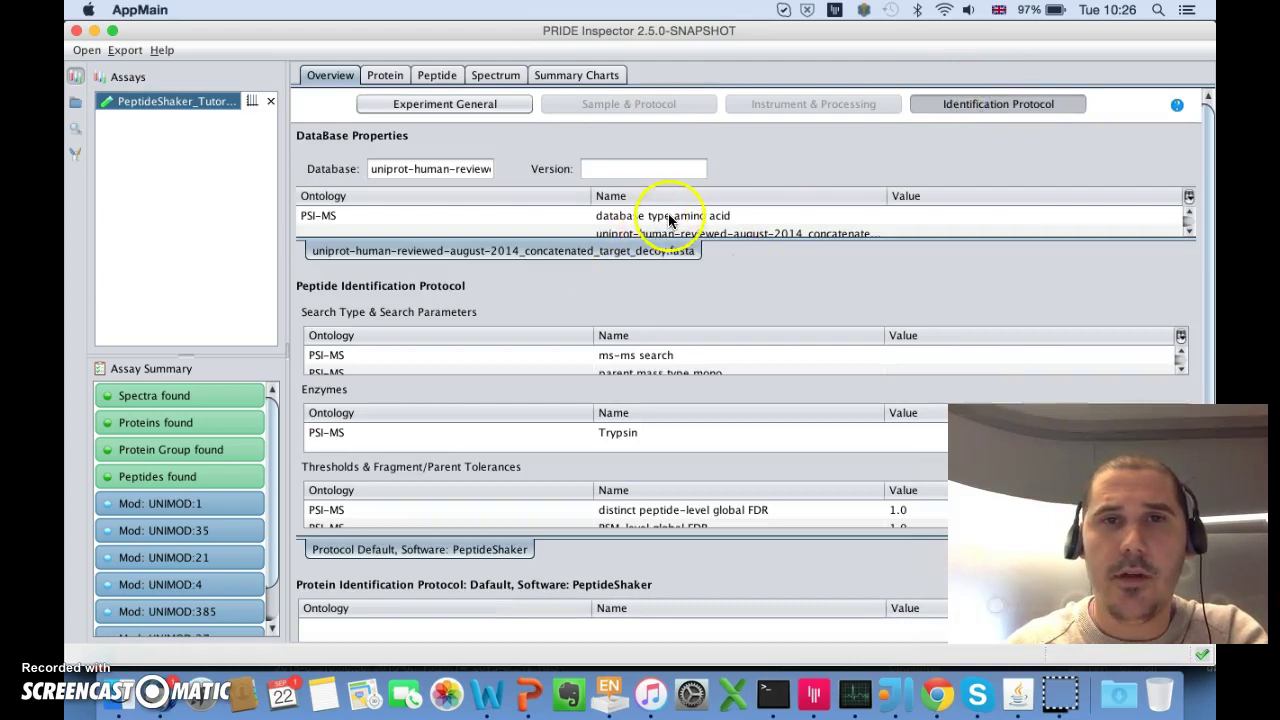
scroll(670, 225, down, 1)
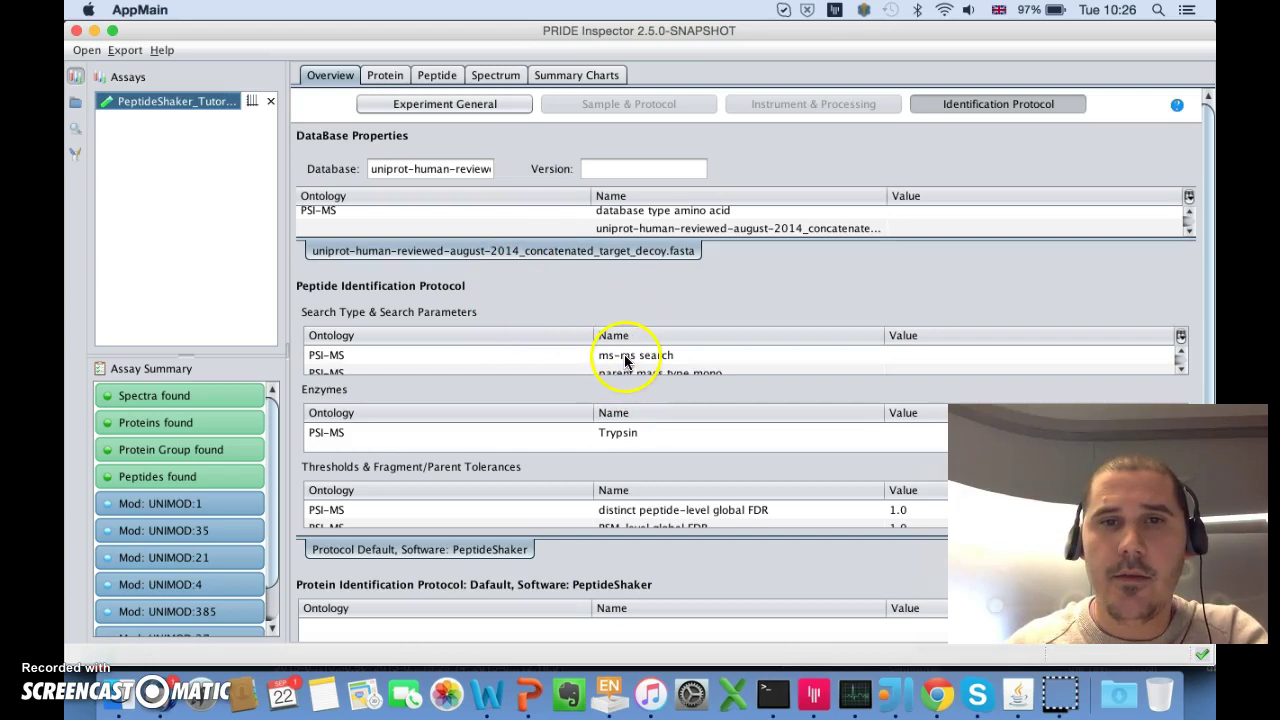
scroll(624, 358, down, 3)
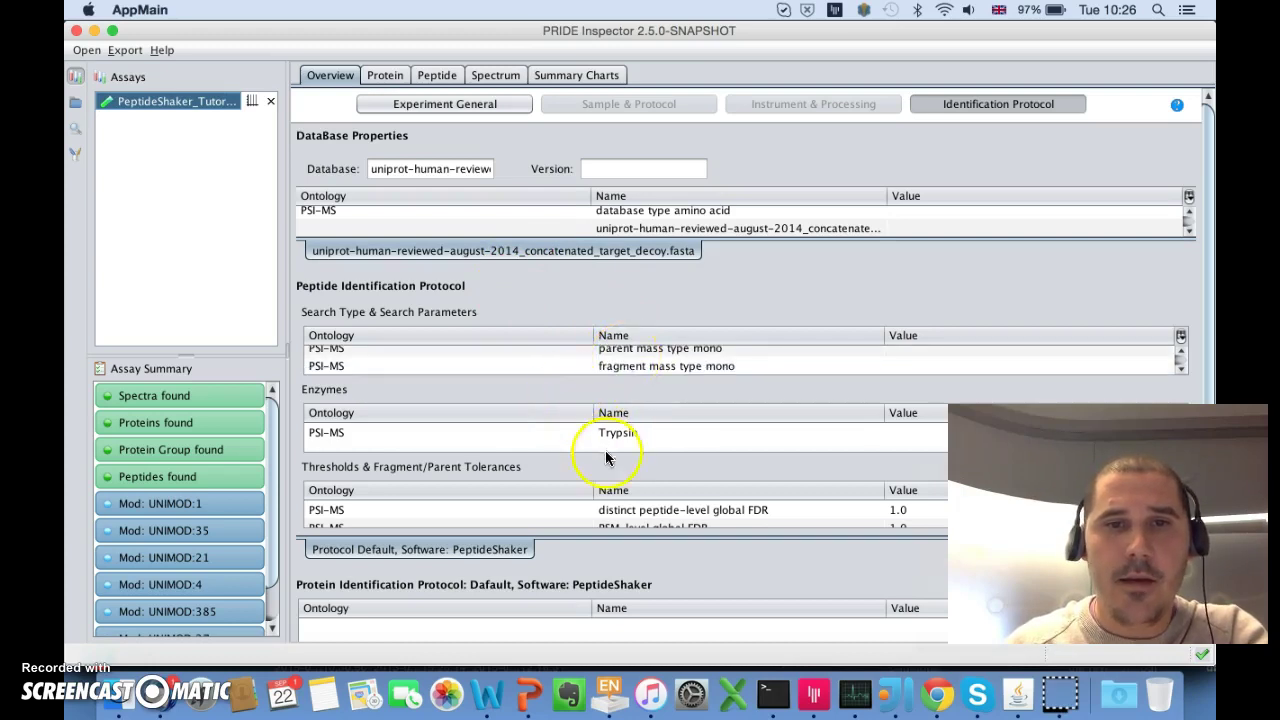
click(645, 519)
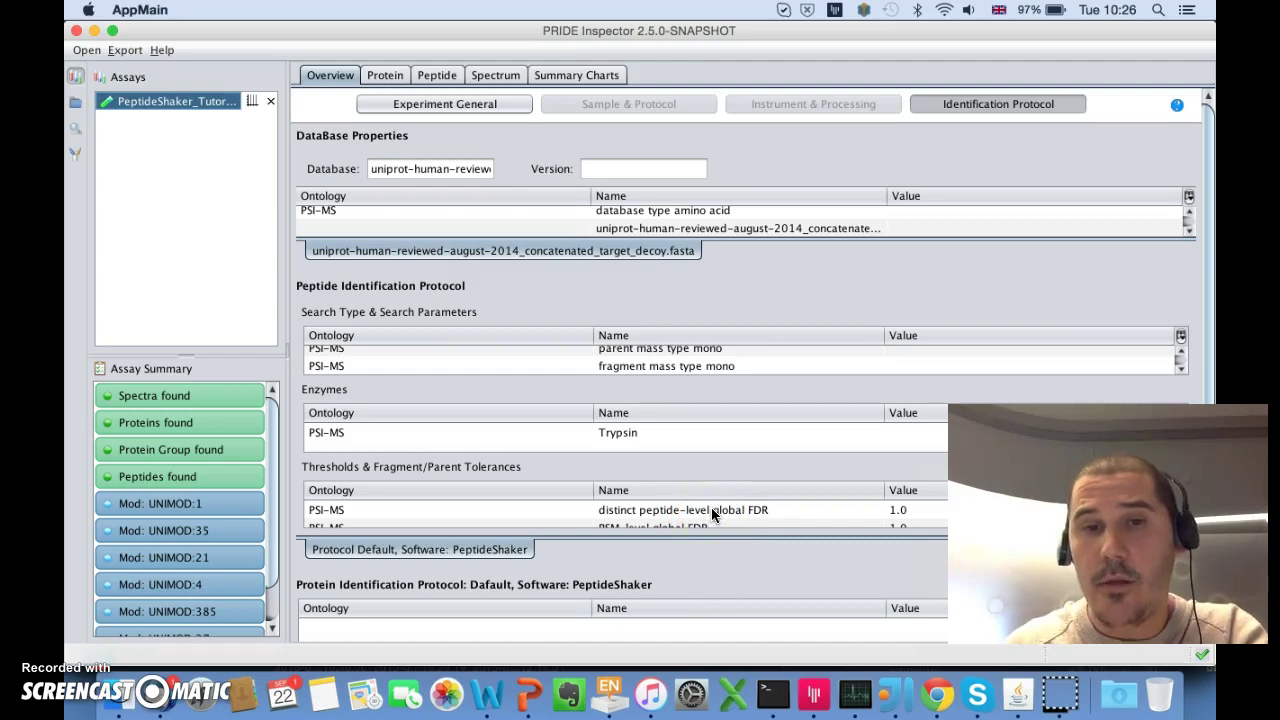
scroll(711, 510, down, 1)
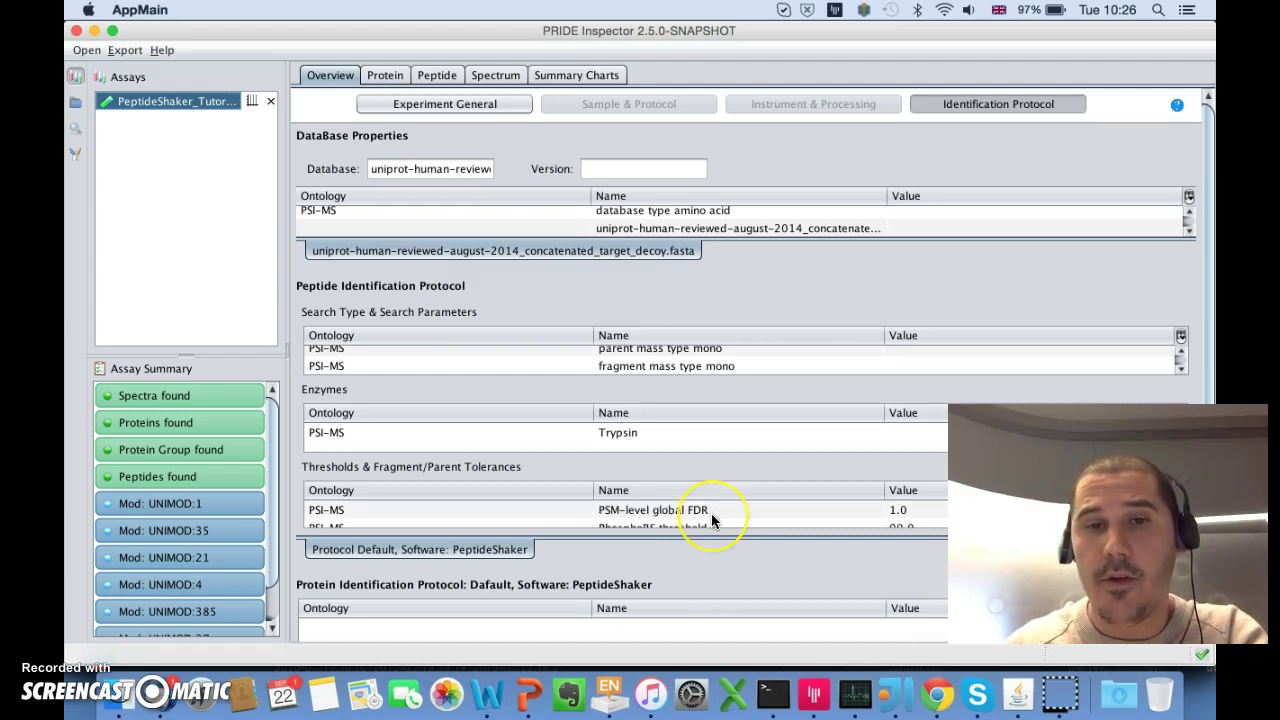
scroll(711, 513, down, 1)
scroll(711, 514, down, 2)
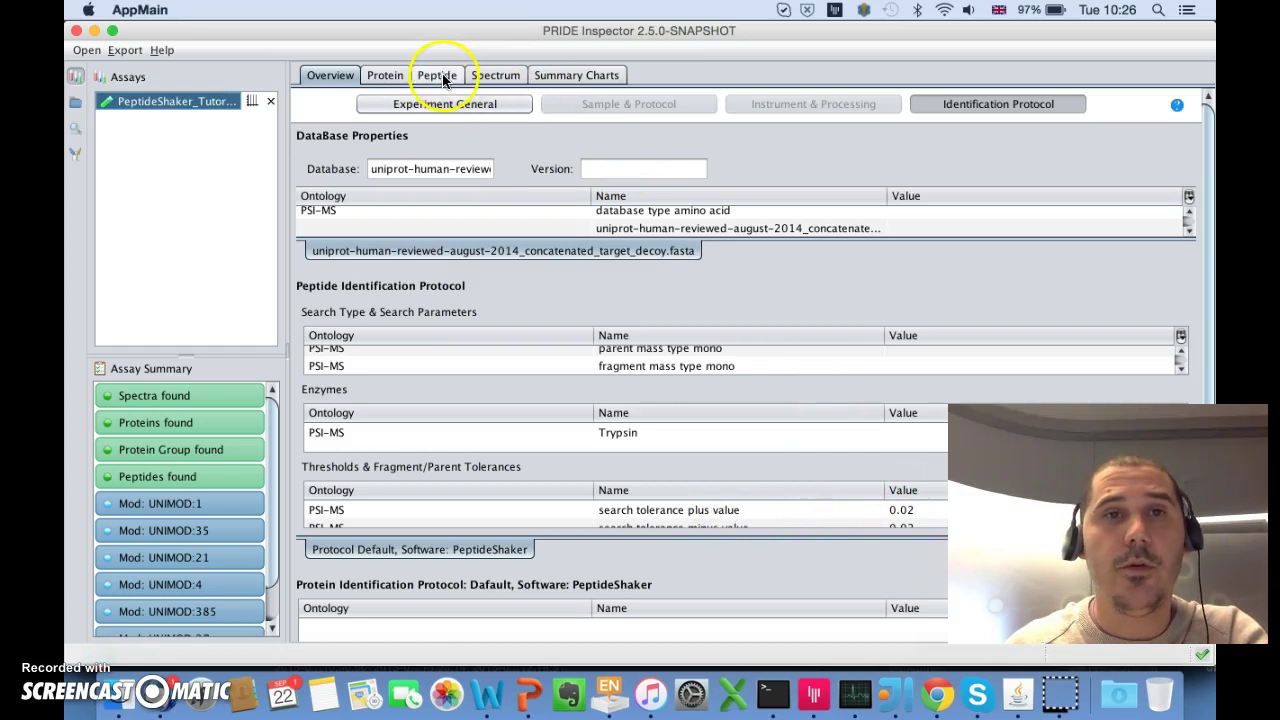
- Update the protein details for the protein list and select the P63241 entry of group PAG_2044
click(385, 76)
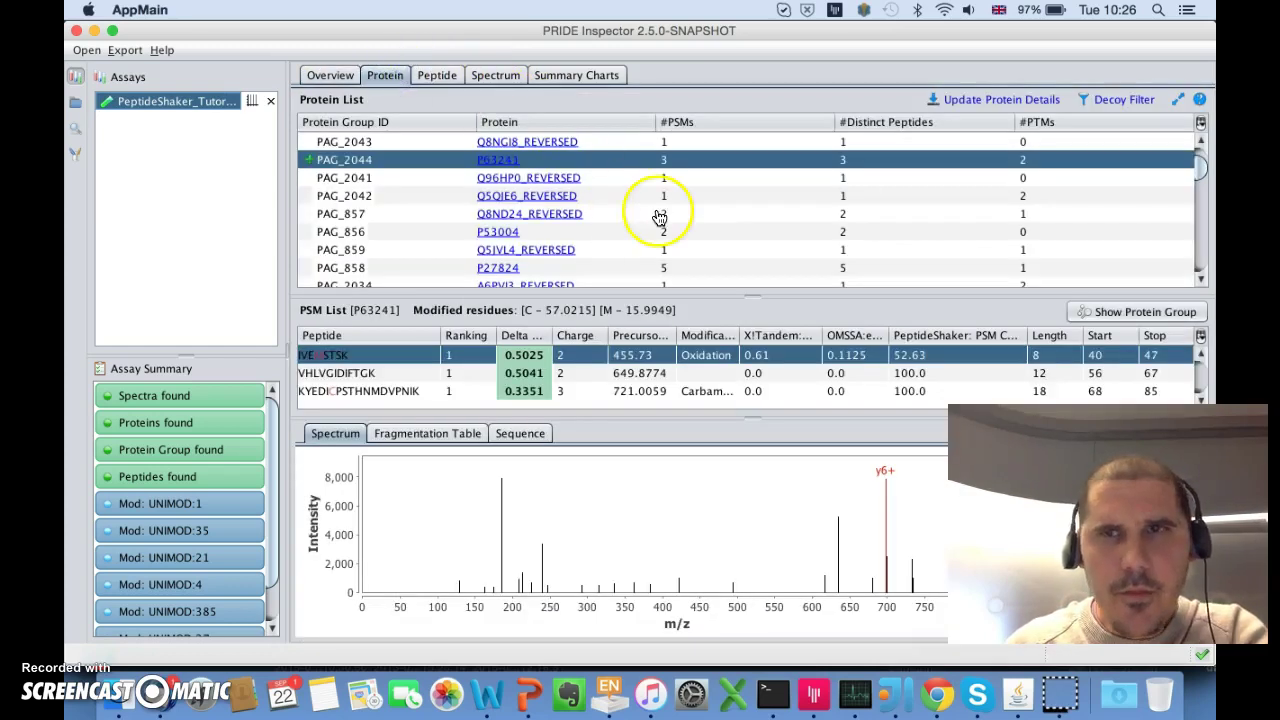
click(1013, 106)
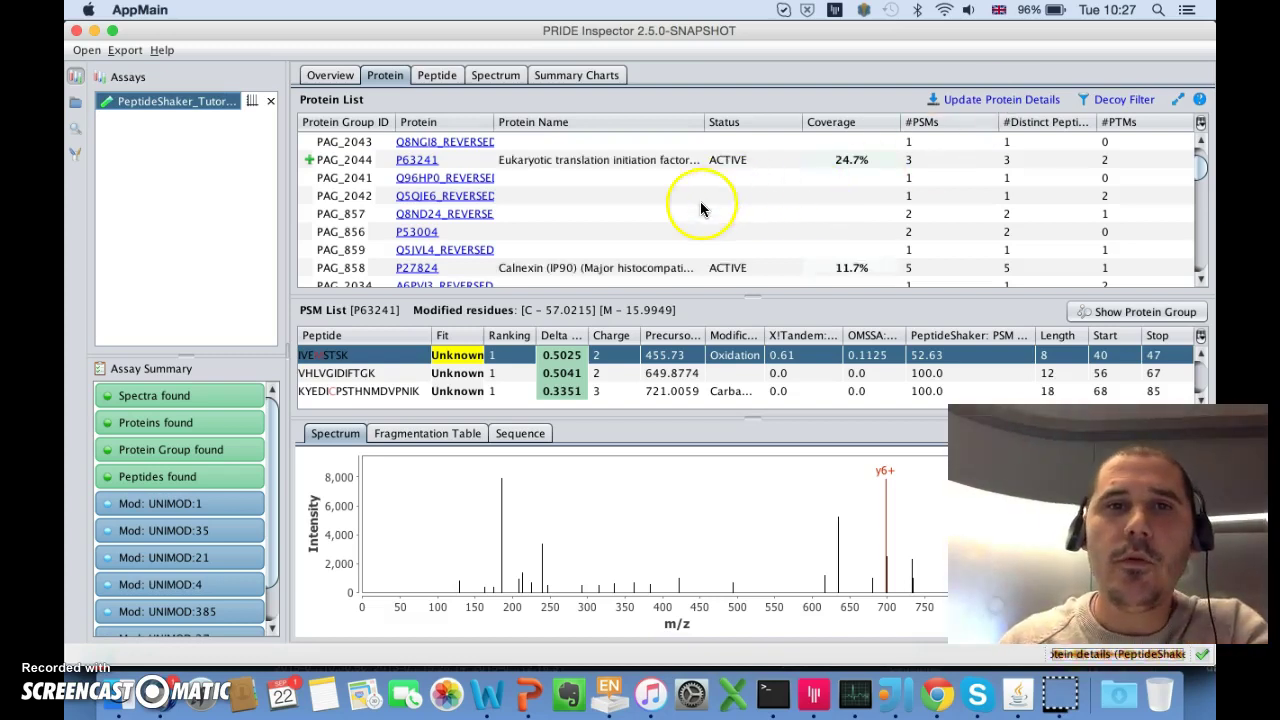
click(660, 159)
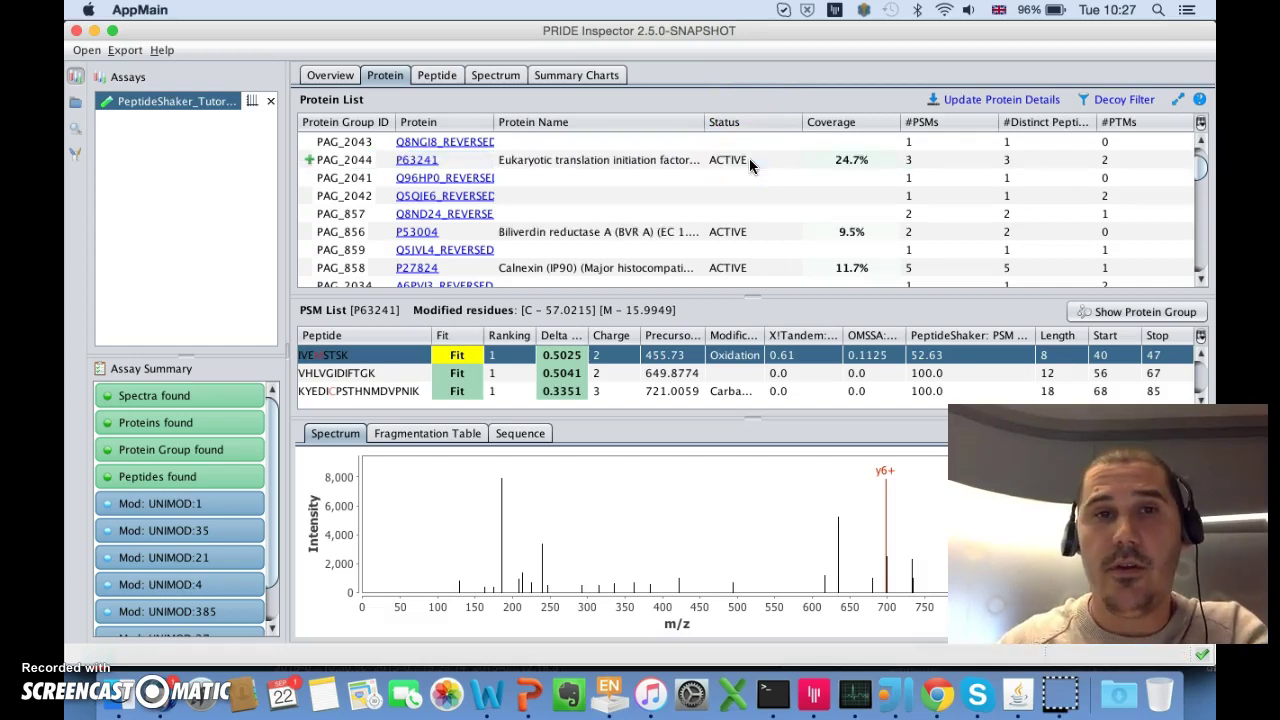
click(749, 160)
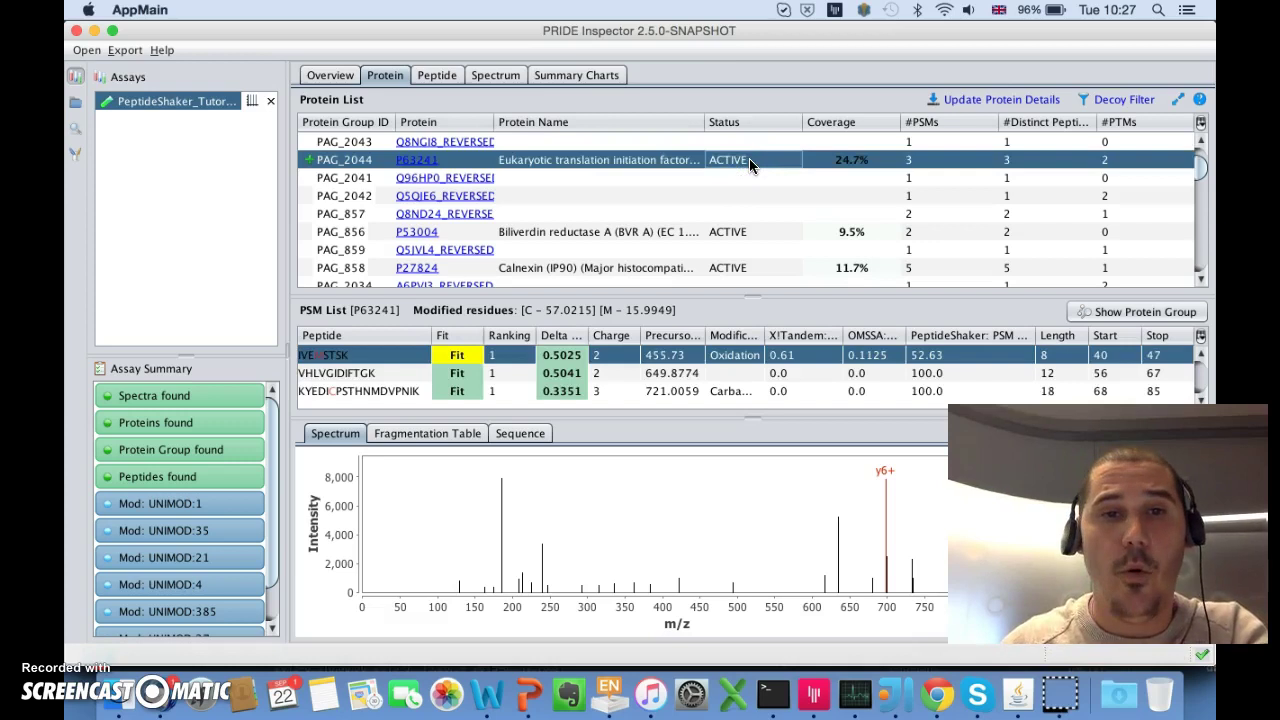
- Show the protein sequence of P63241 and compare its highlighted peptides with the coverage value in the protein list
click(522, 436)
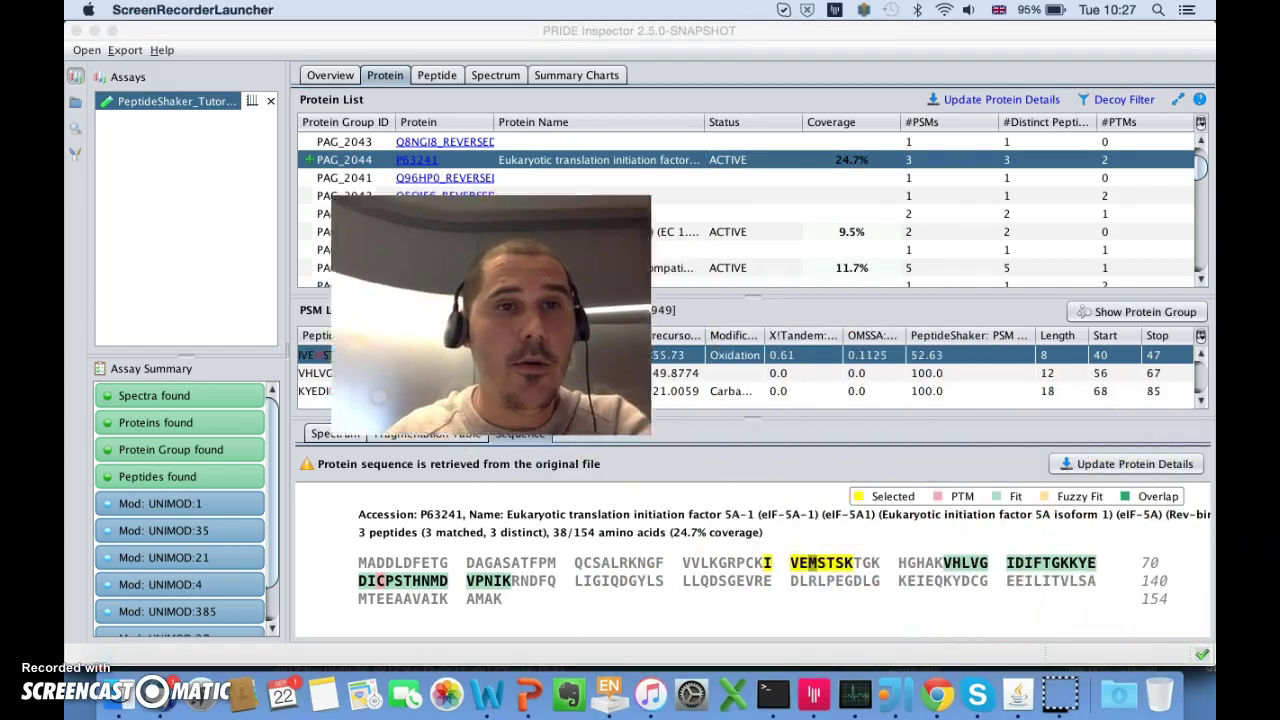
click(985, 535)
click(840, 567)
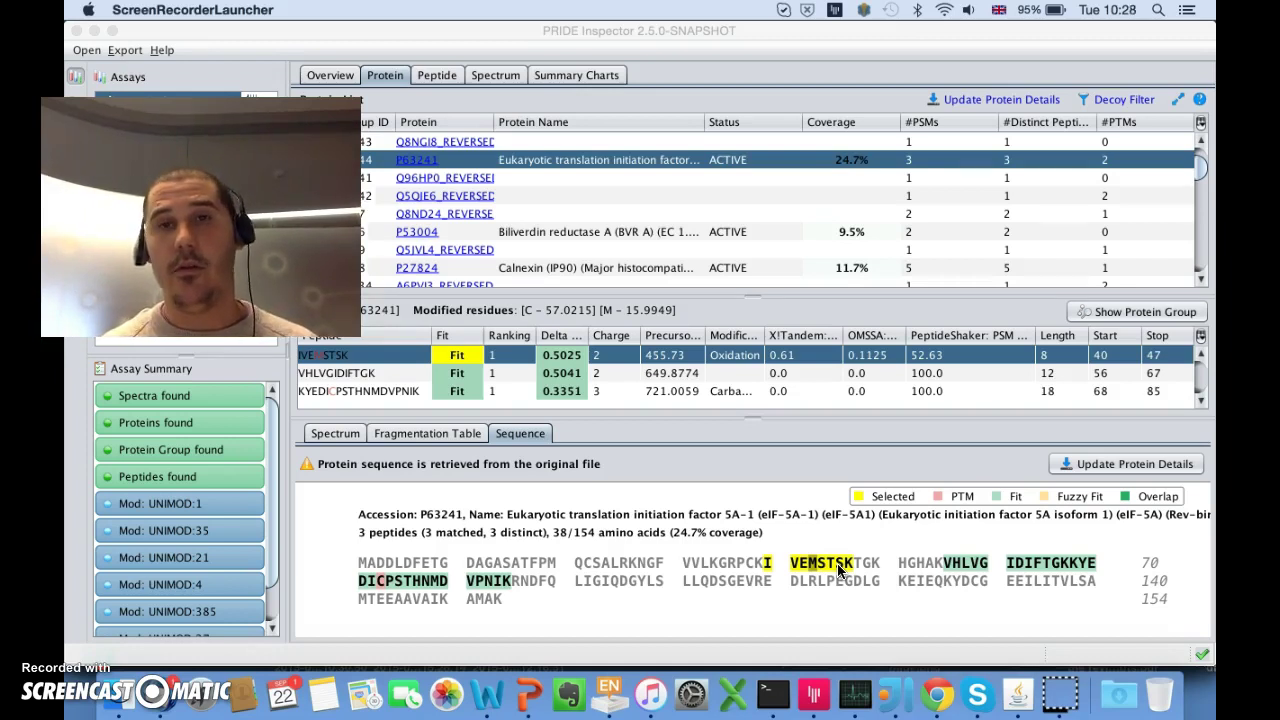
click(926, 430)
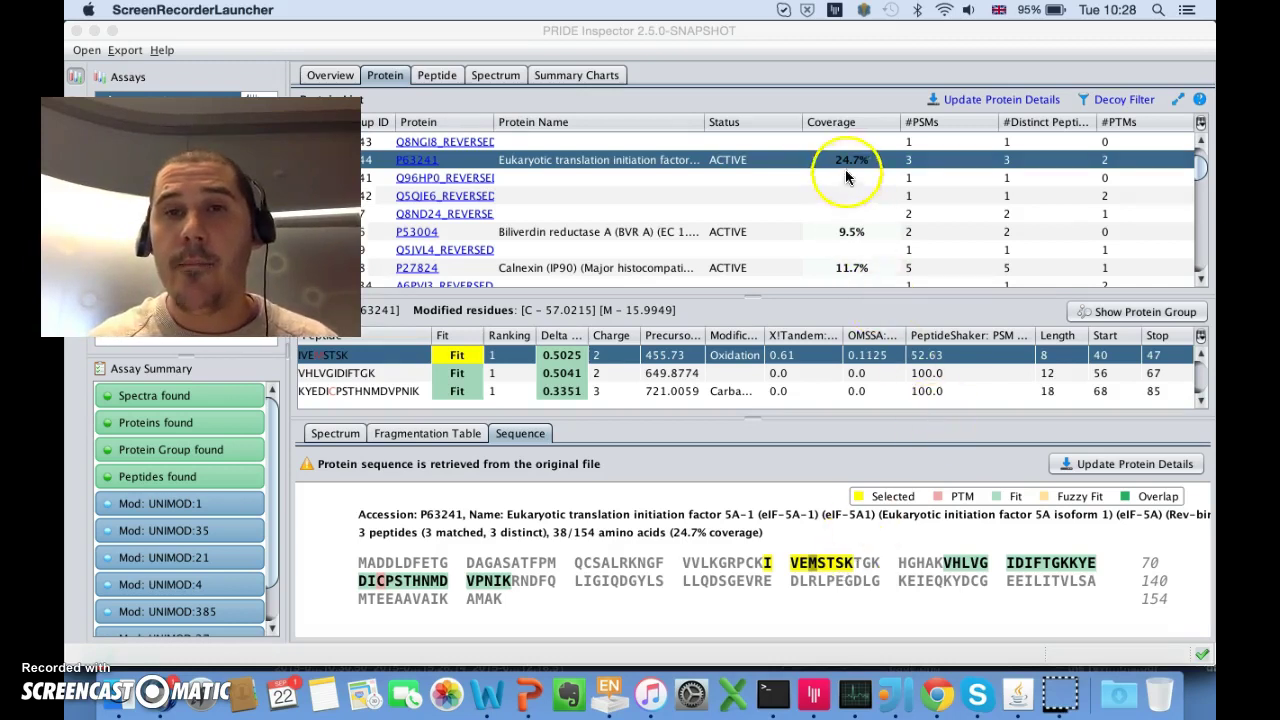
scroll(850, 168, up, 5)
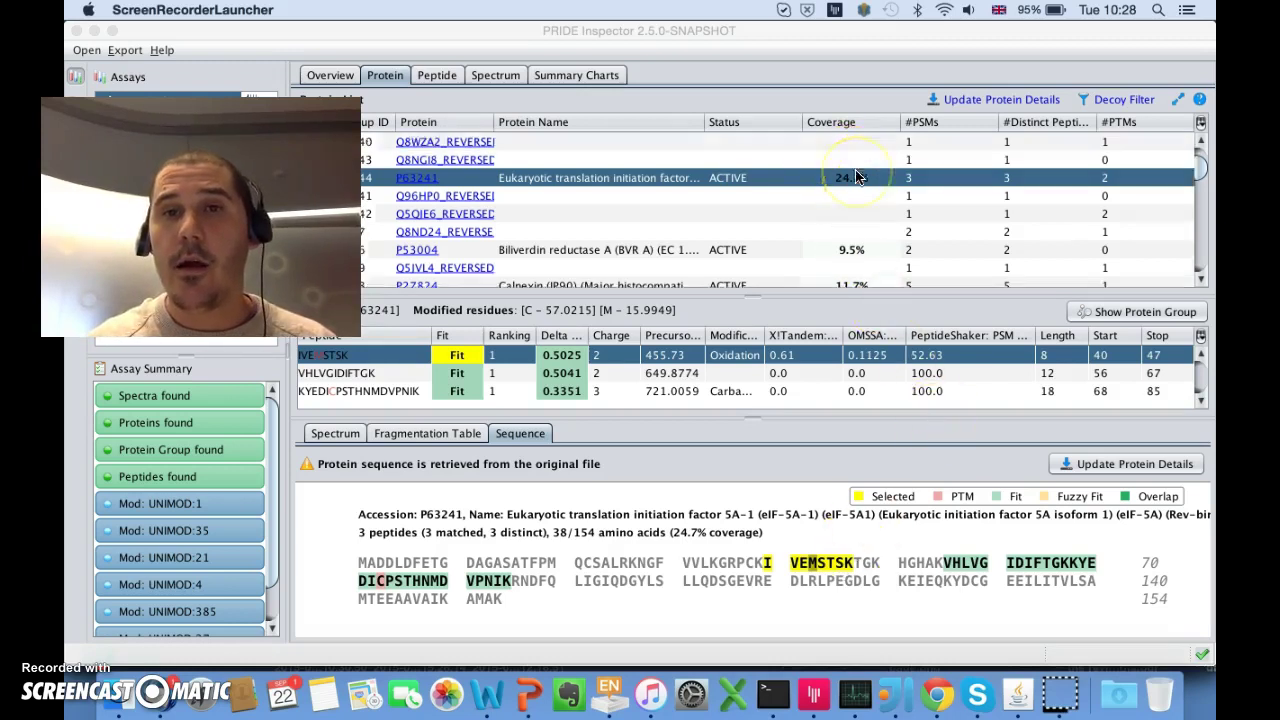
- Sort the protein list by coverage from highest to lowest and show the sequence of P62328
scroll(855, 177, up, 5)
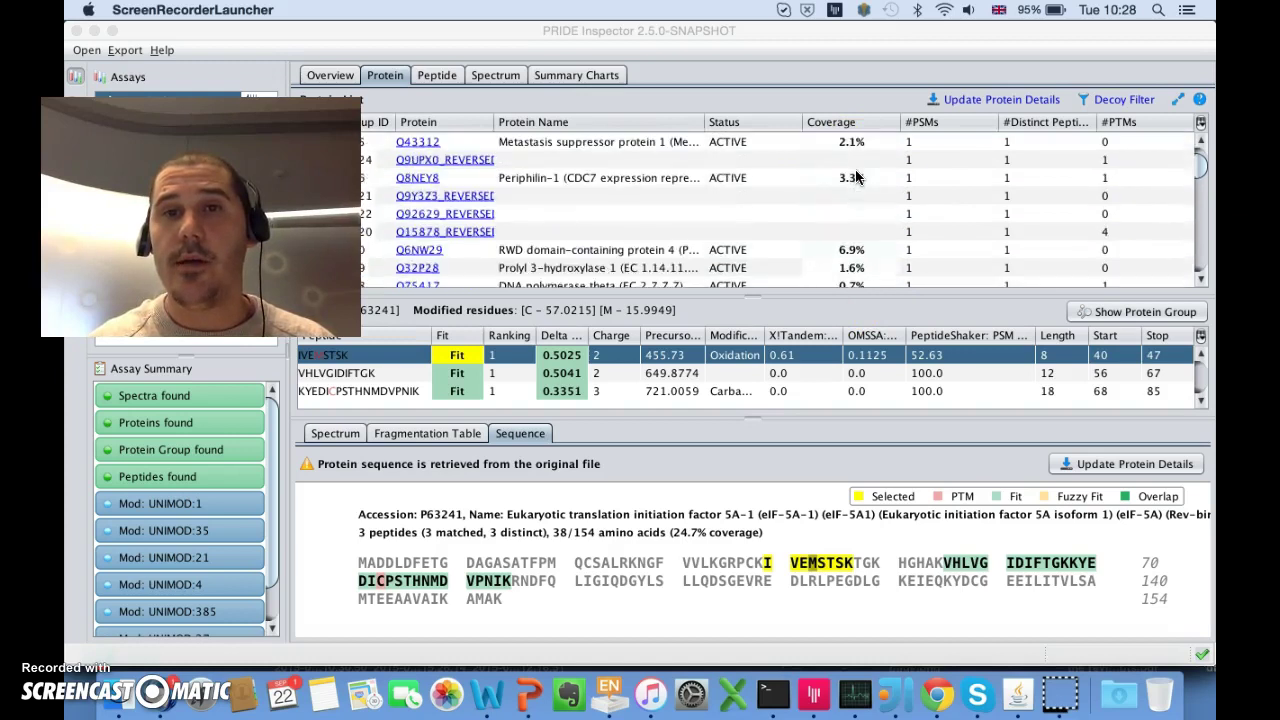
click(888, 123)
click(888, 124)
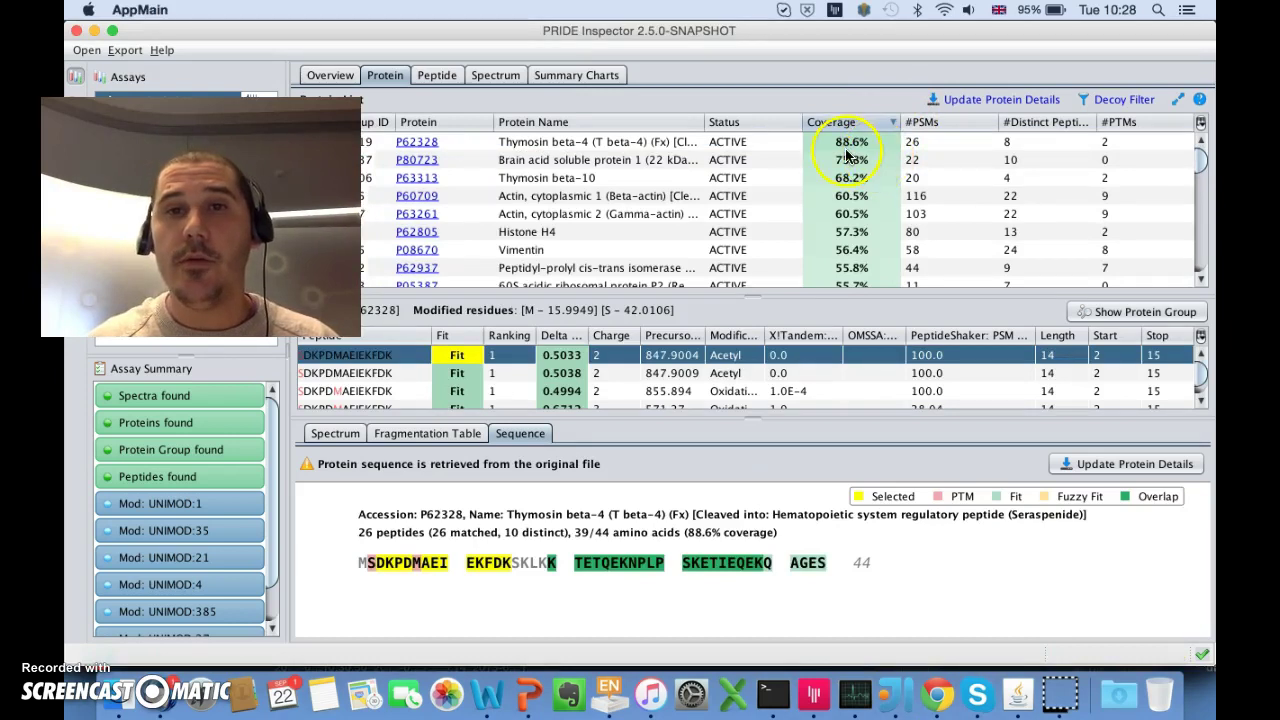
click(852, 142)
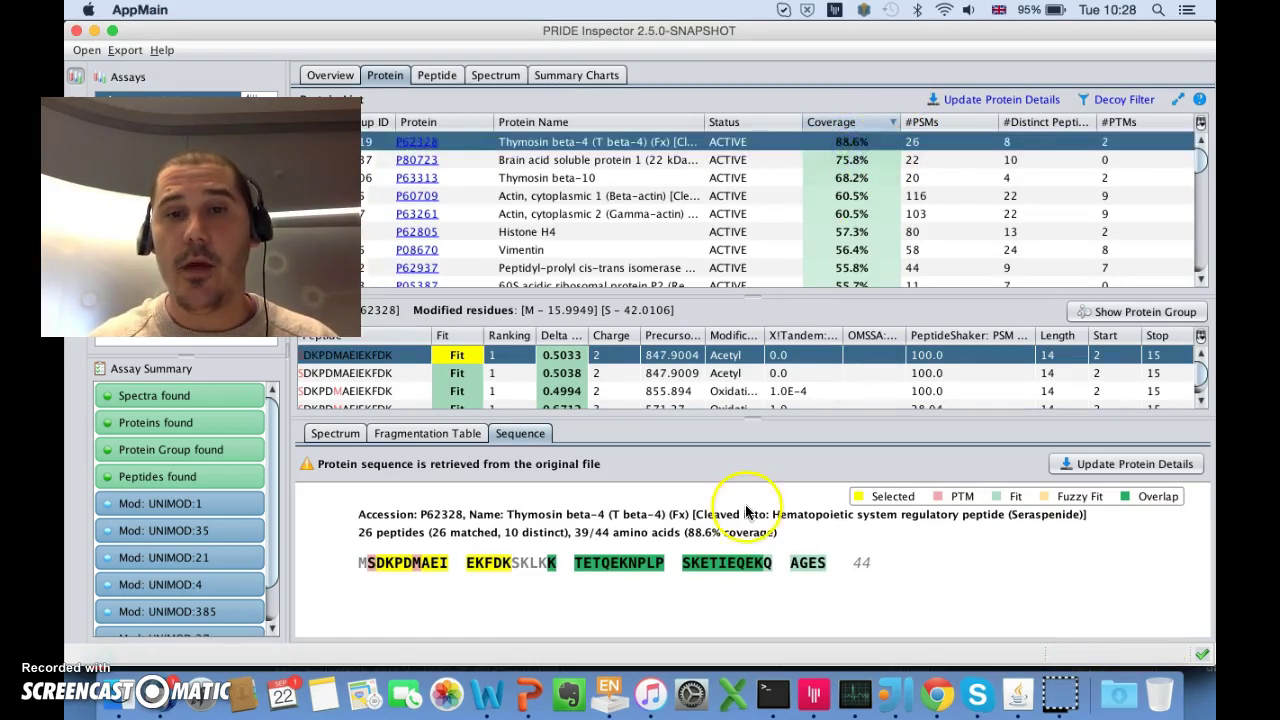
- Show the sequence of P80723 and look through the coverage values further down the sorted protein list
click(868, 162)
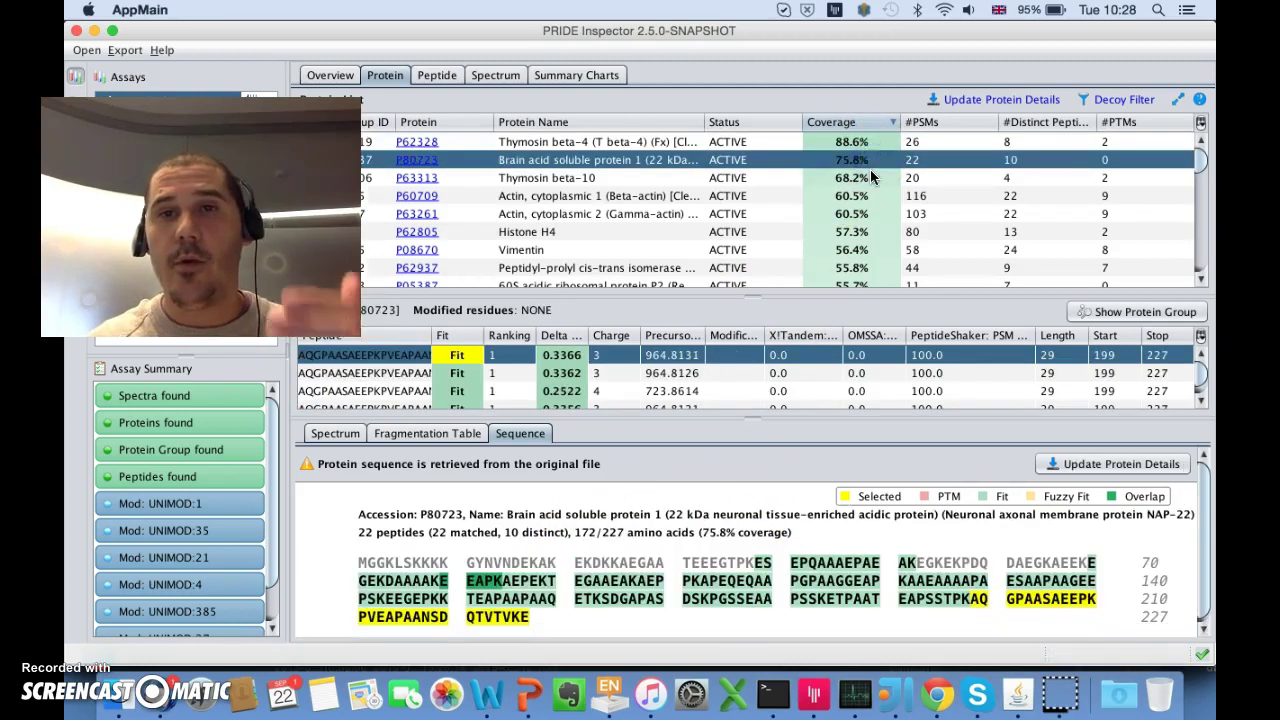
scroll(870, 175, down, 10)
scroll(870, 177, down, 10)
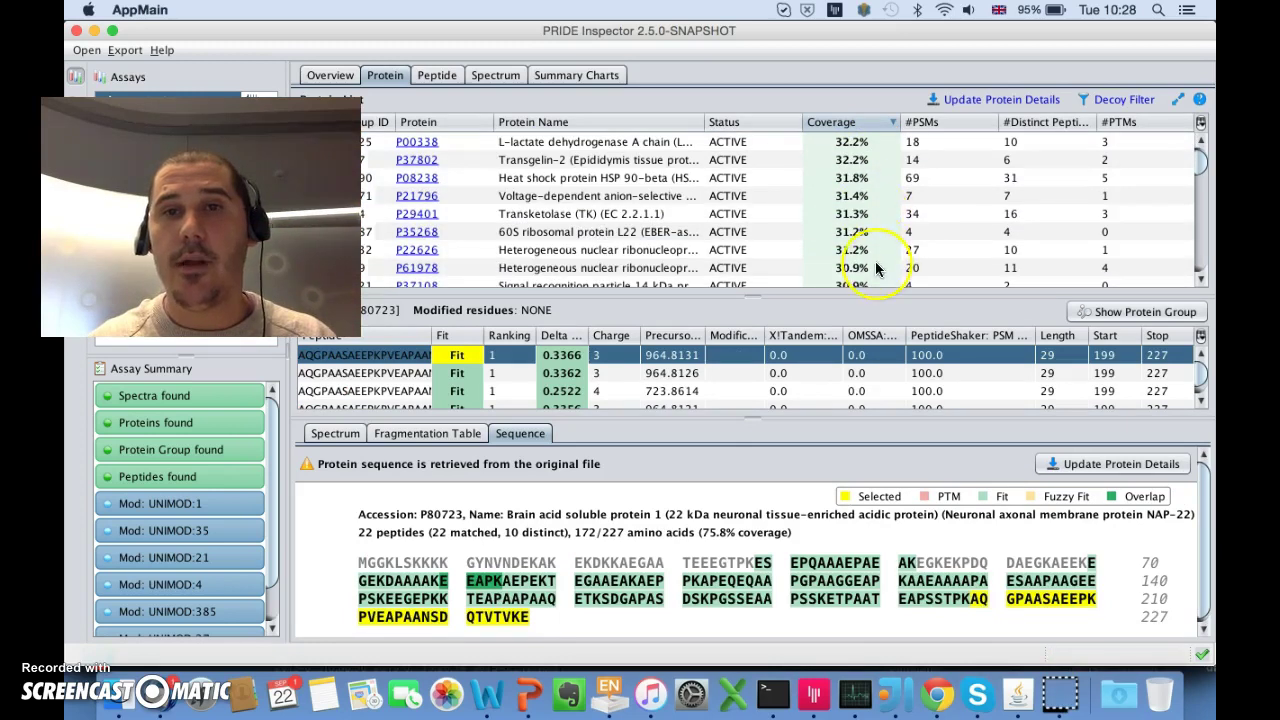
scroll(875, 265, up, 20)
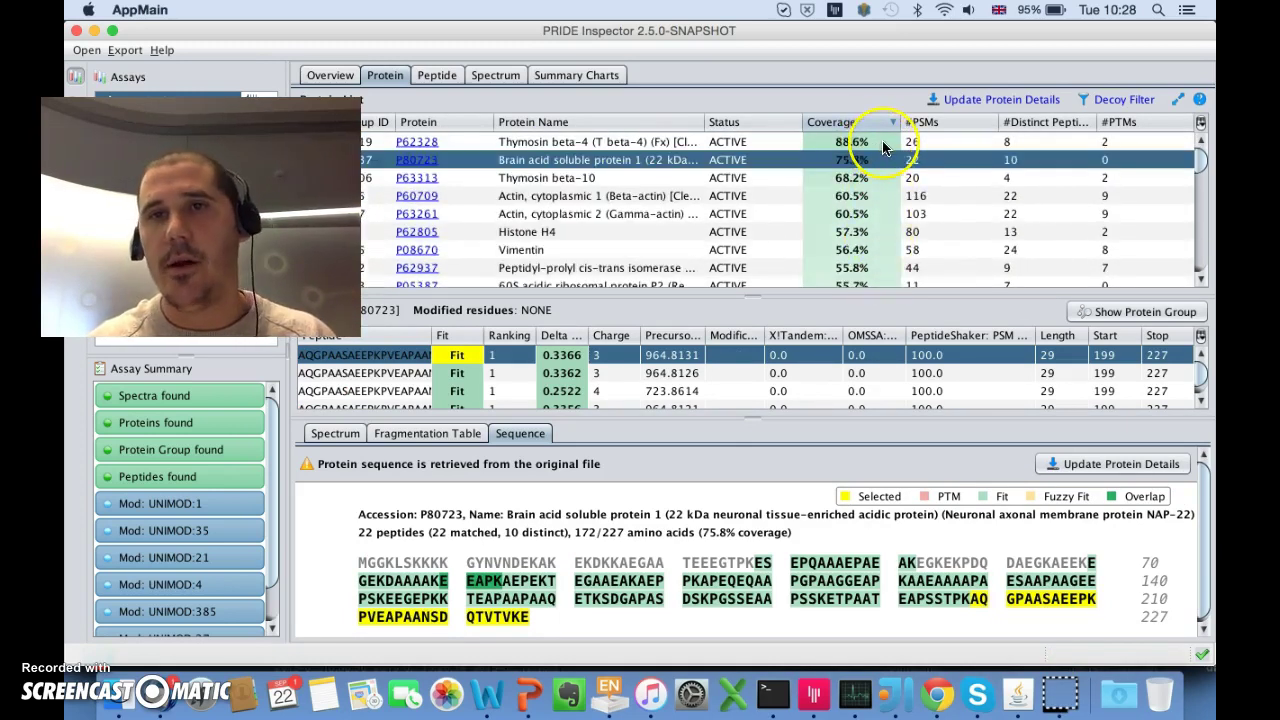
- Show the full sequence of P60709, examine its highlighted peptides, and compare the coverage of the neighbouring proteins
click(870, 196)
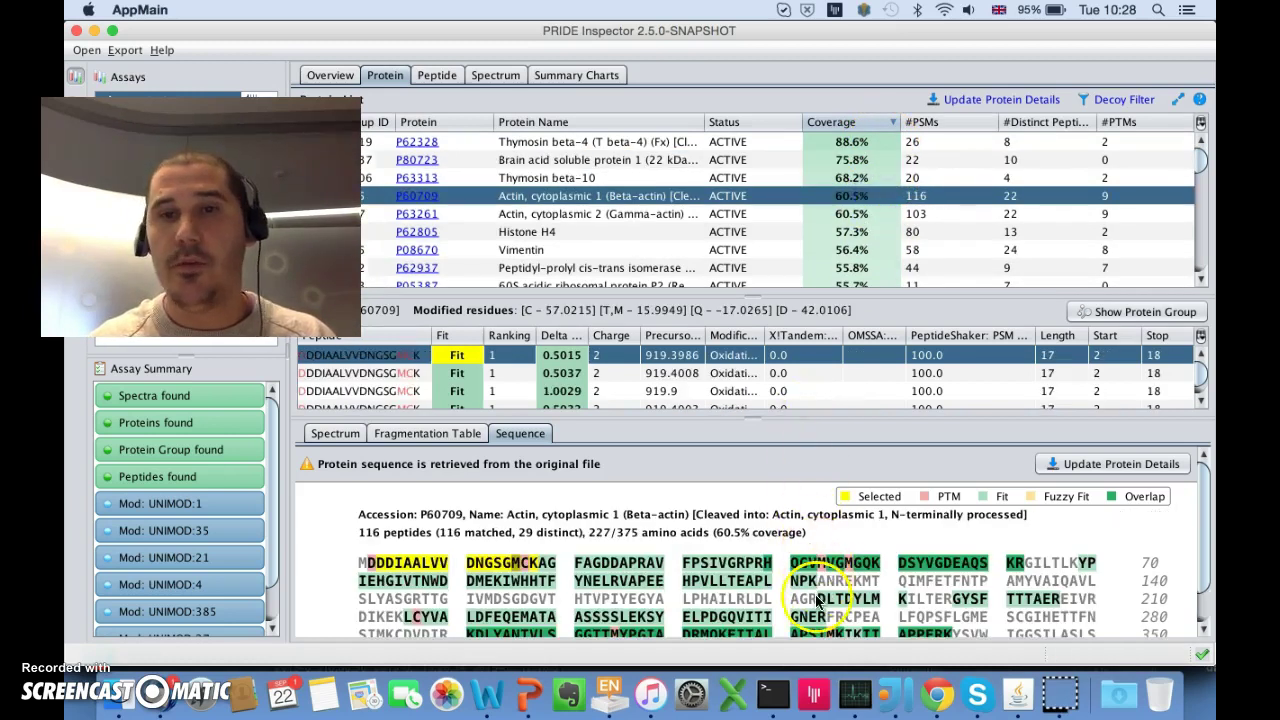
scroll(818, 592, down, 1)
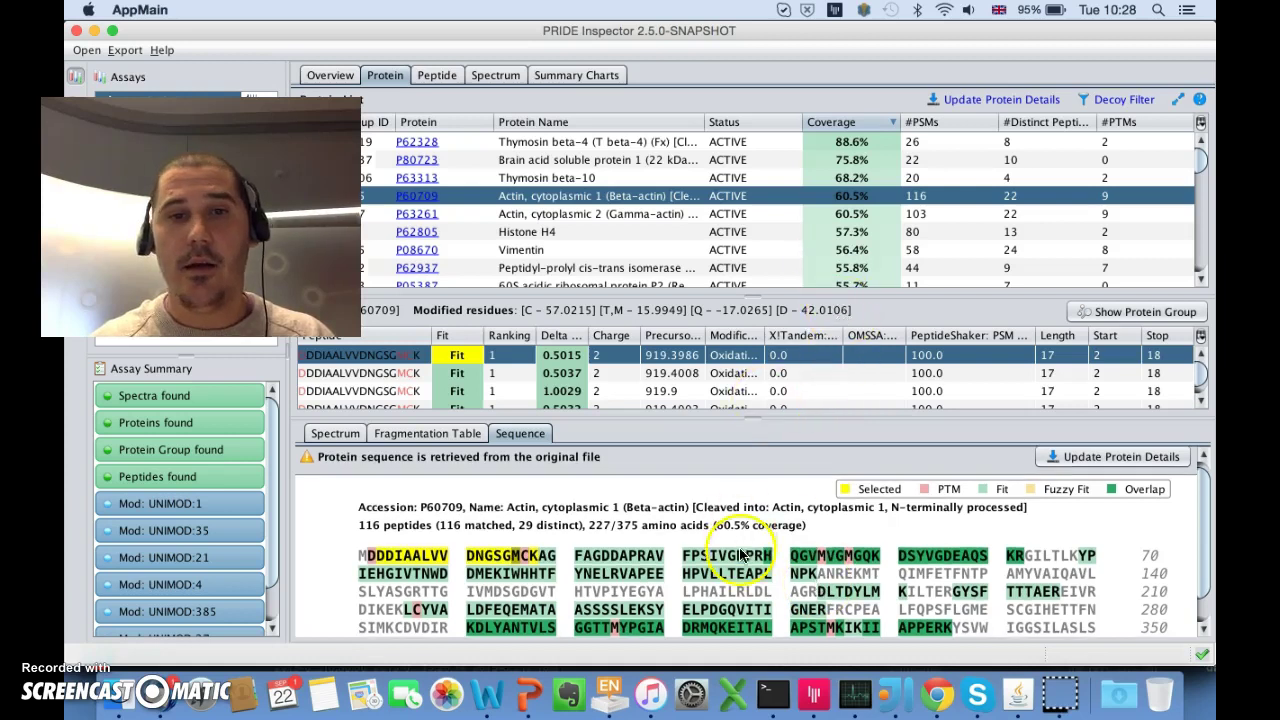
scroll(755, 587, down, 1)
scroll(754, 584, down, 2)
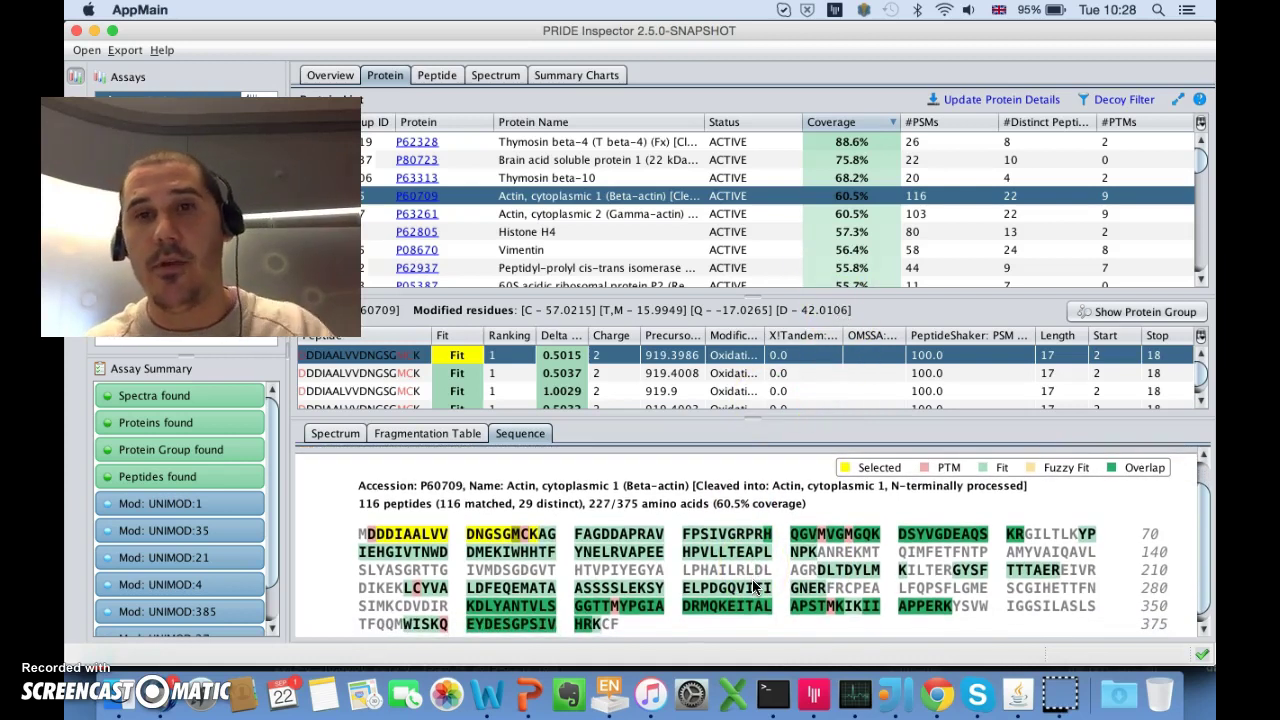
click(848, 220)
scroll(848, 220, down, 3)
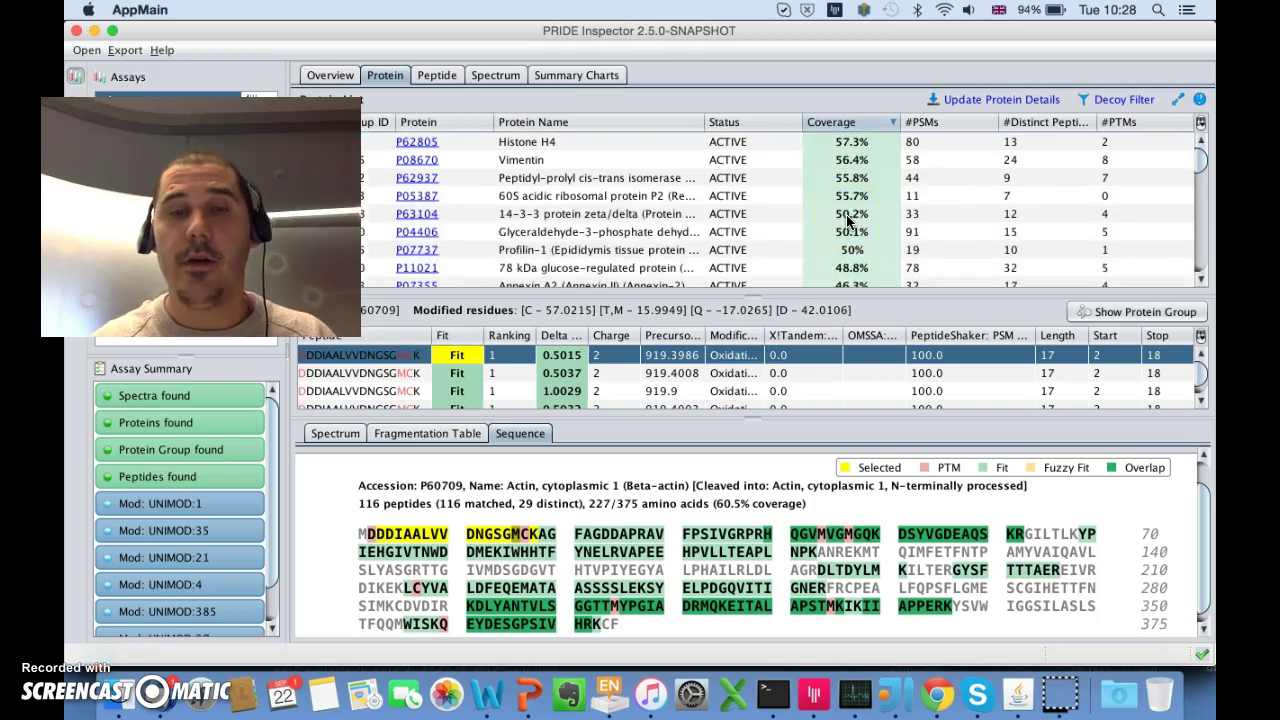
scroll(541, 177, up, 3)
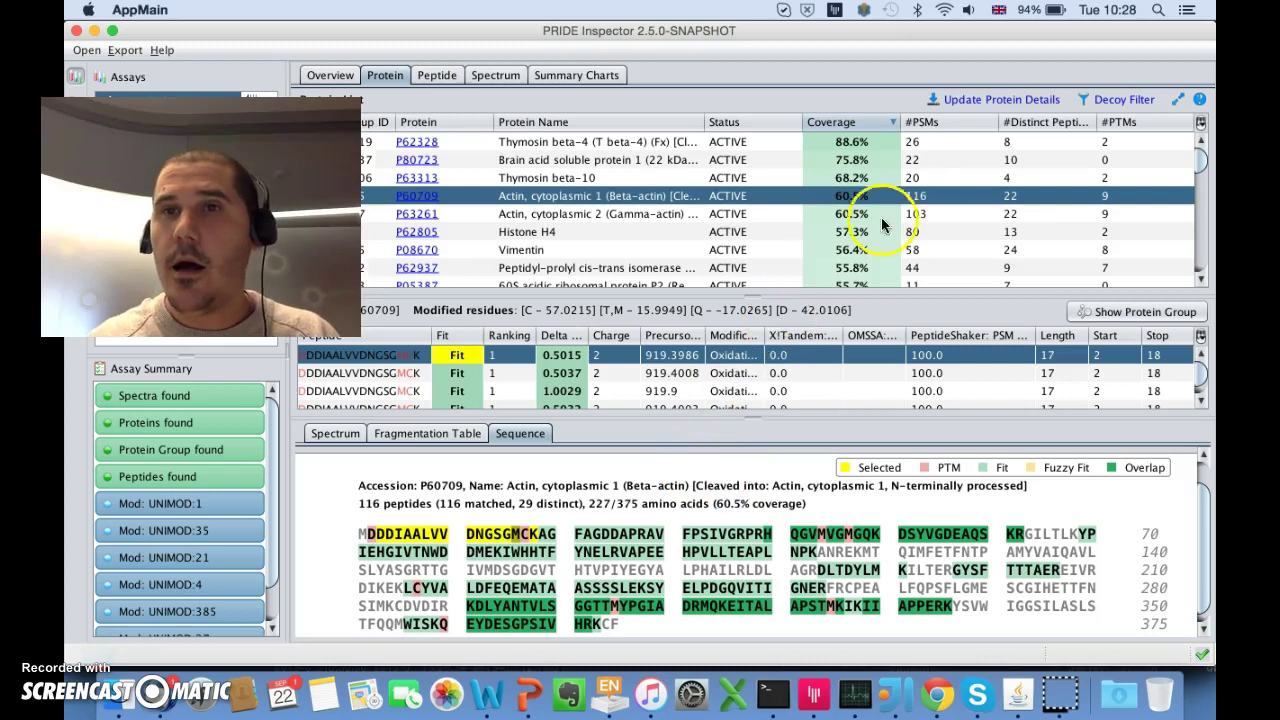
key(alt+p)
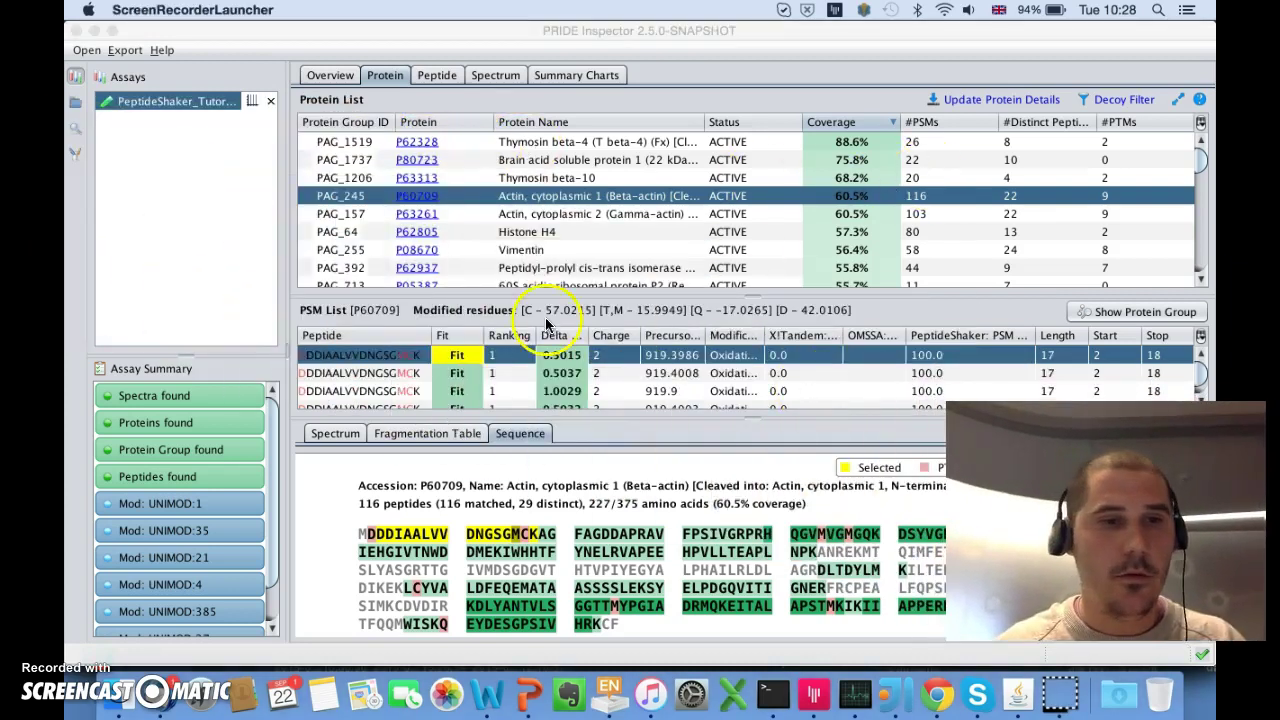
- Open the public PRIDE project search and search the projects for "cancer"
click(77, 131)
click(77, 133)
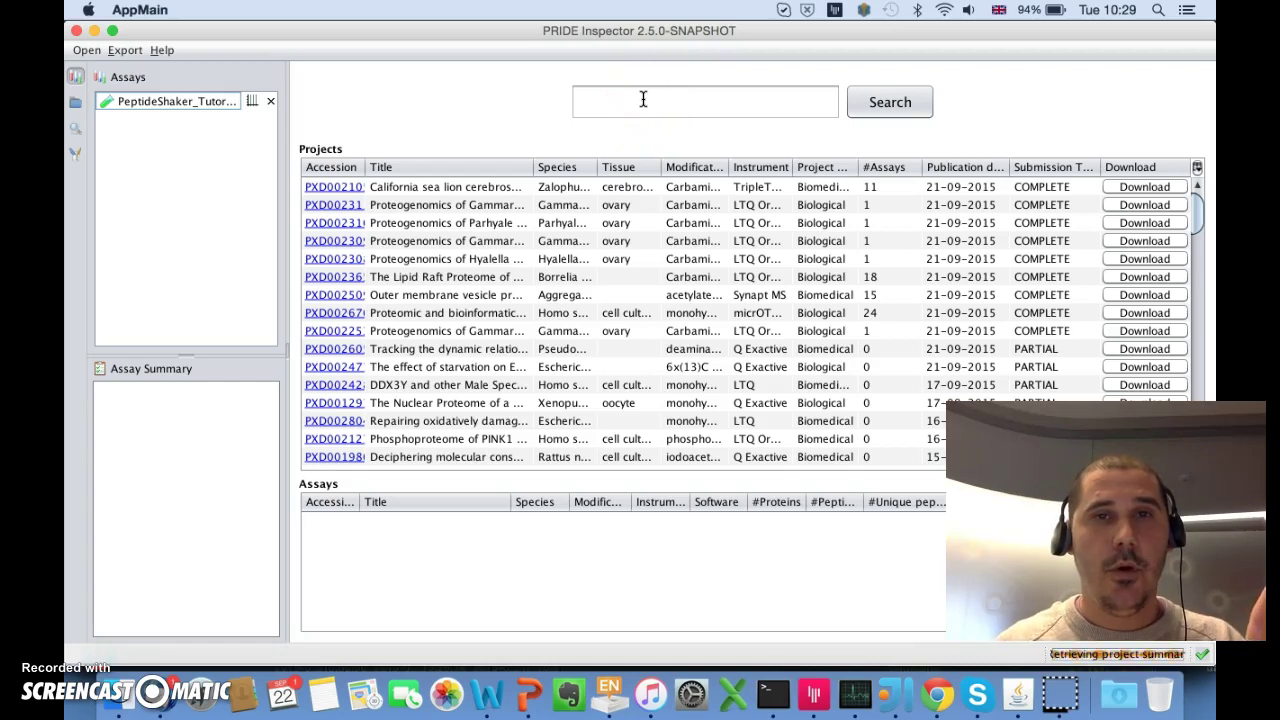
click(643, 99)
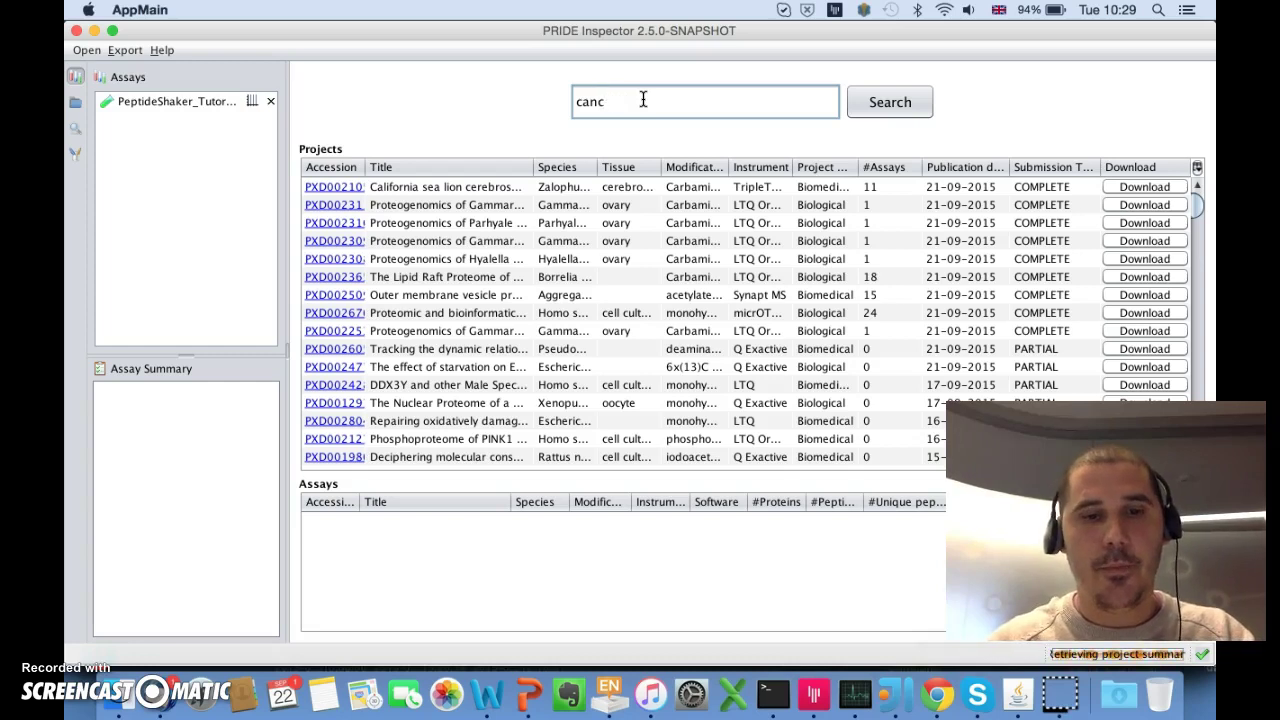
text(cancer)
click(885, 104)
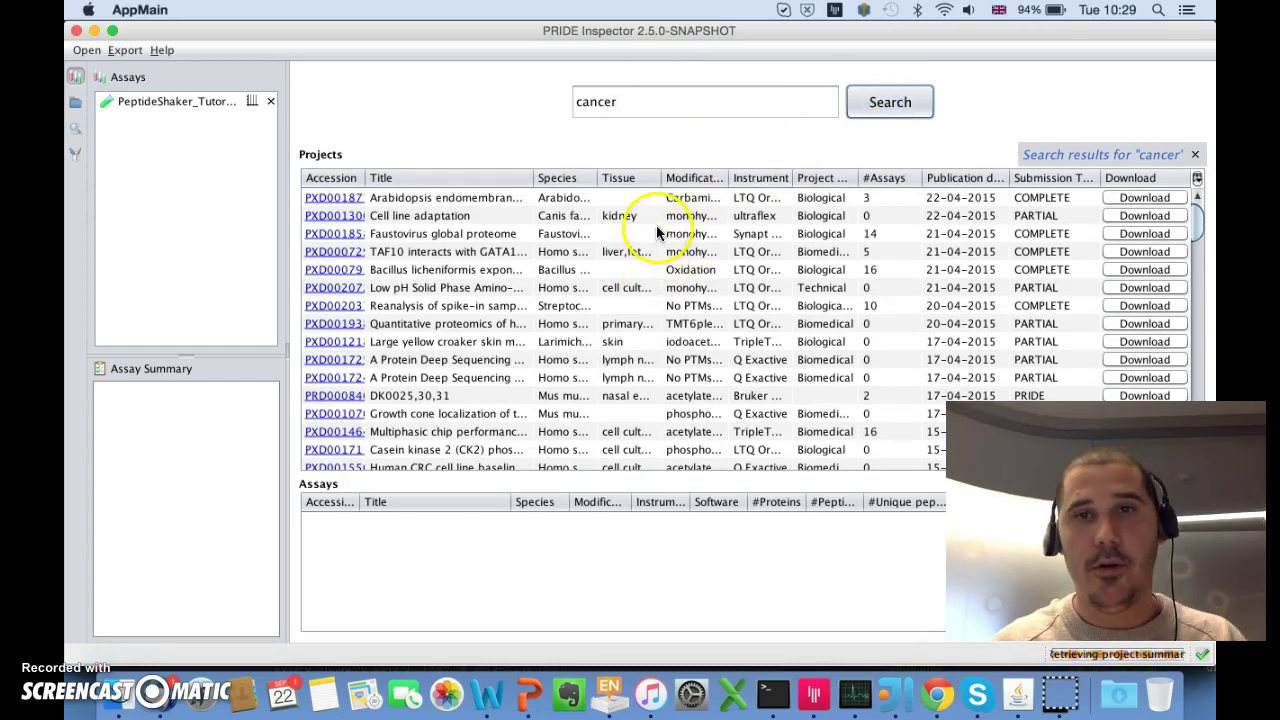
- Select the Arabidopsis project at the head of the results with its assay 46750, and open the PRIDE login form
click(639, 197)
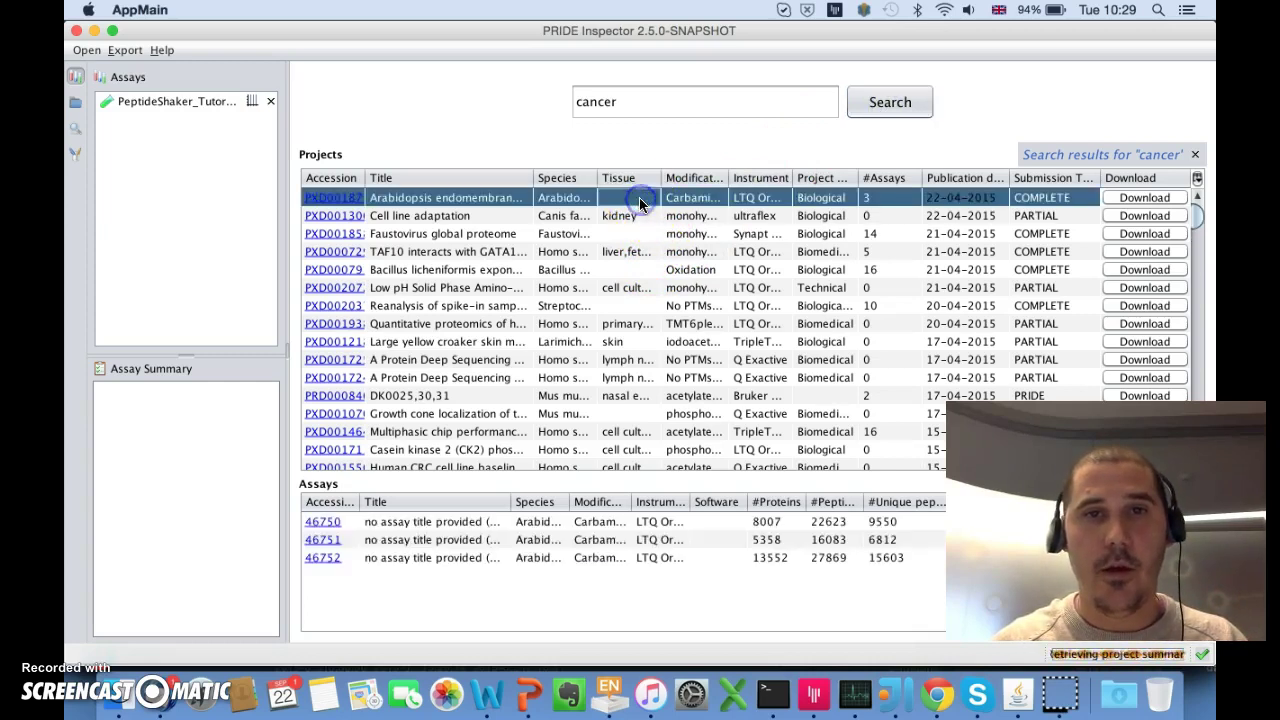
click(540, 522)
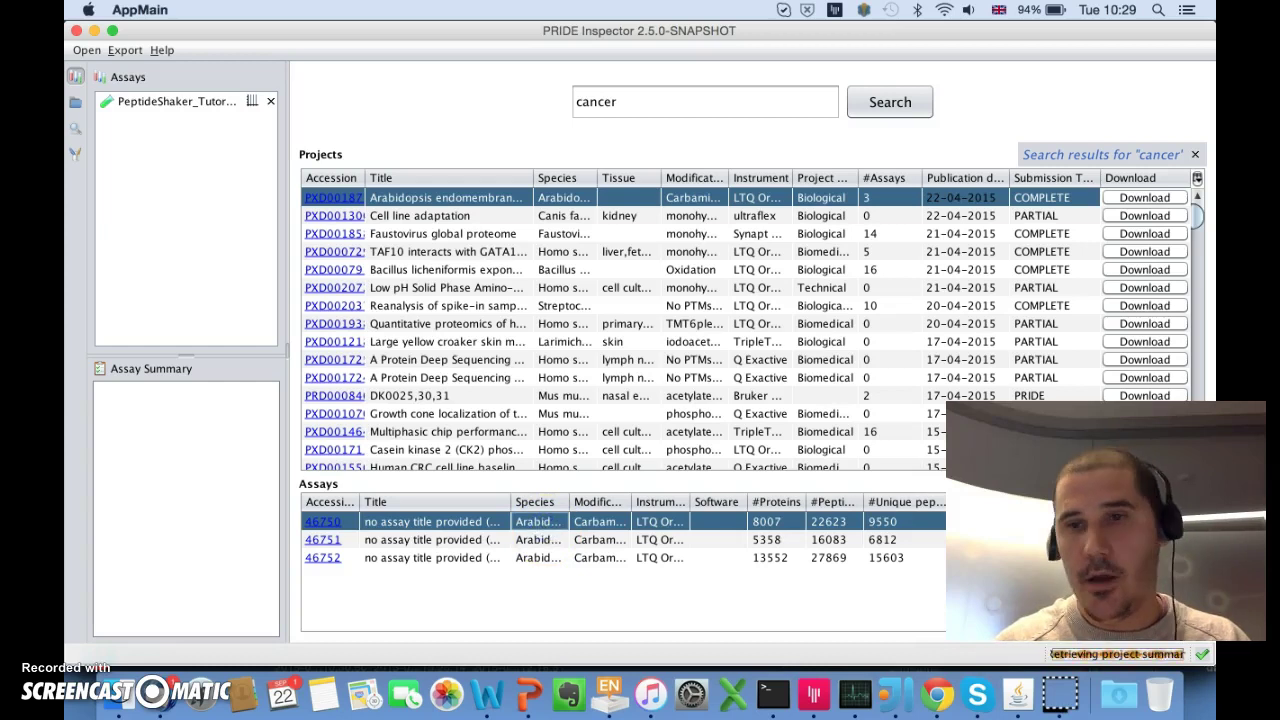
click(77, 154)
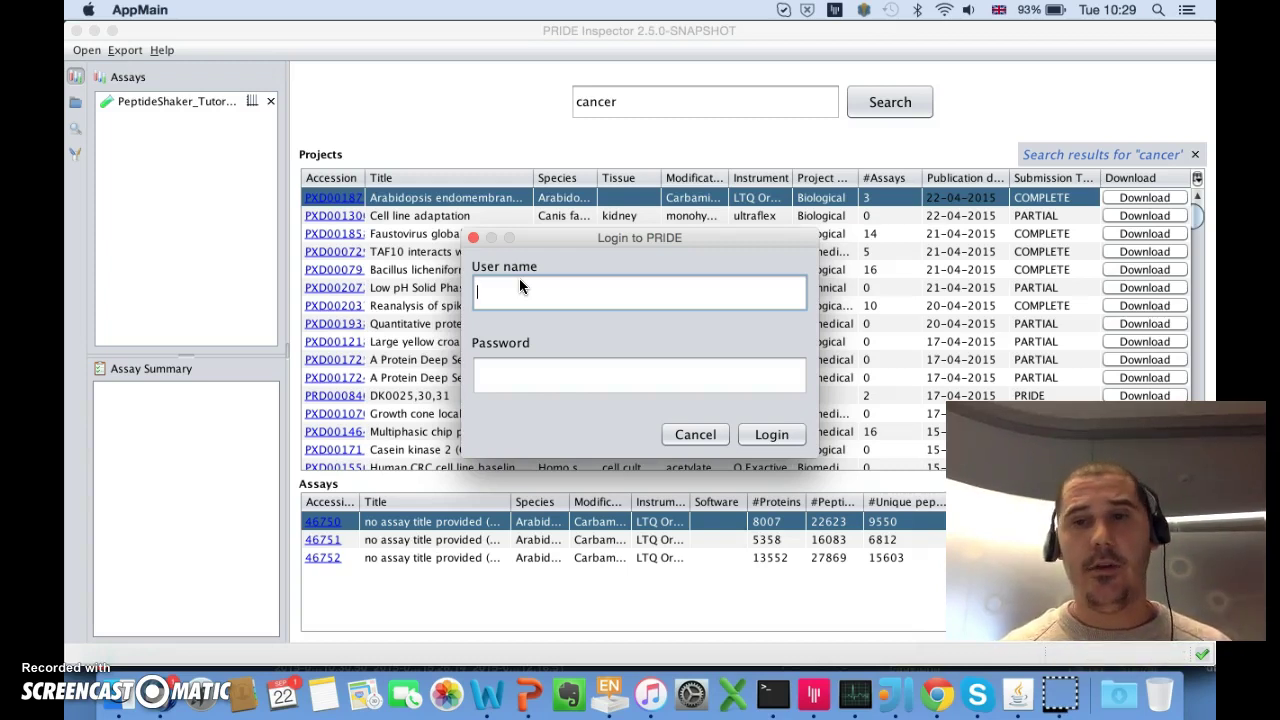
- Browse the testing and pkl folders for local files to open, select MI002927.pkl, and close the file dialog without opening anything
click(78, 103)
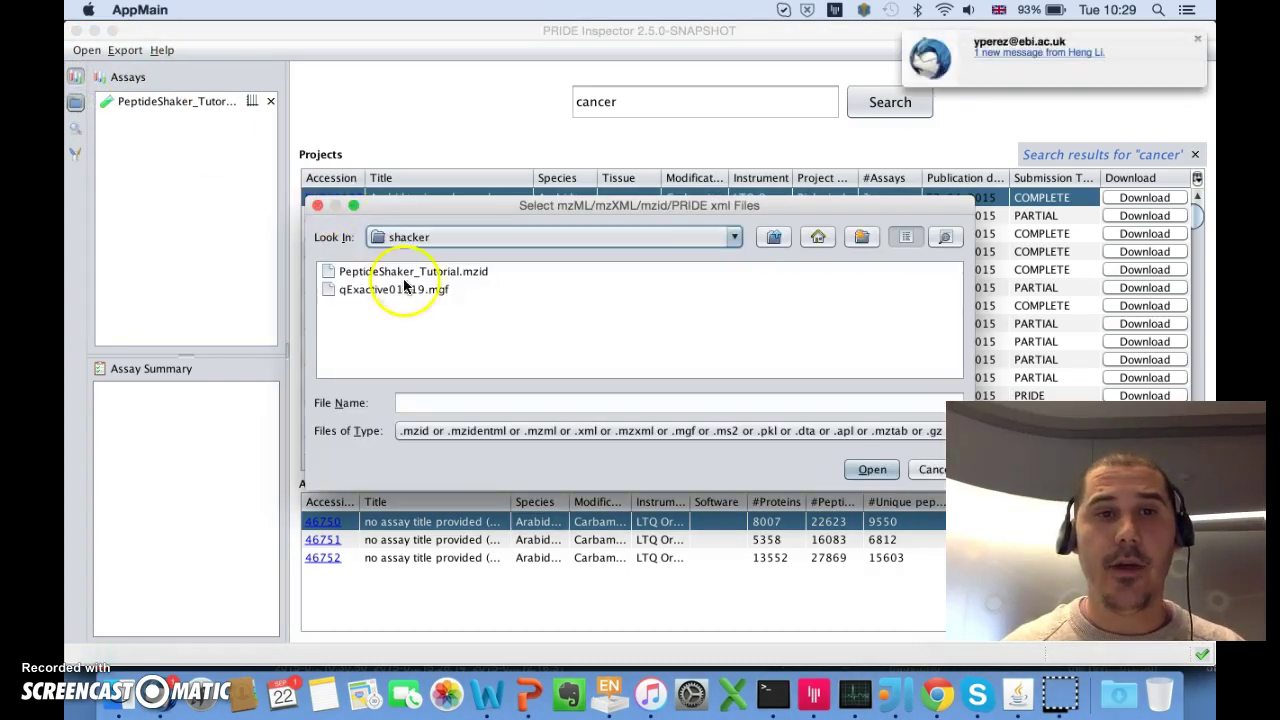
click(463, 238)
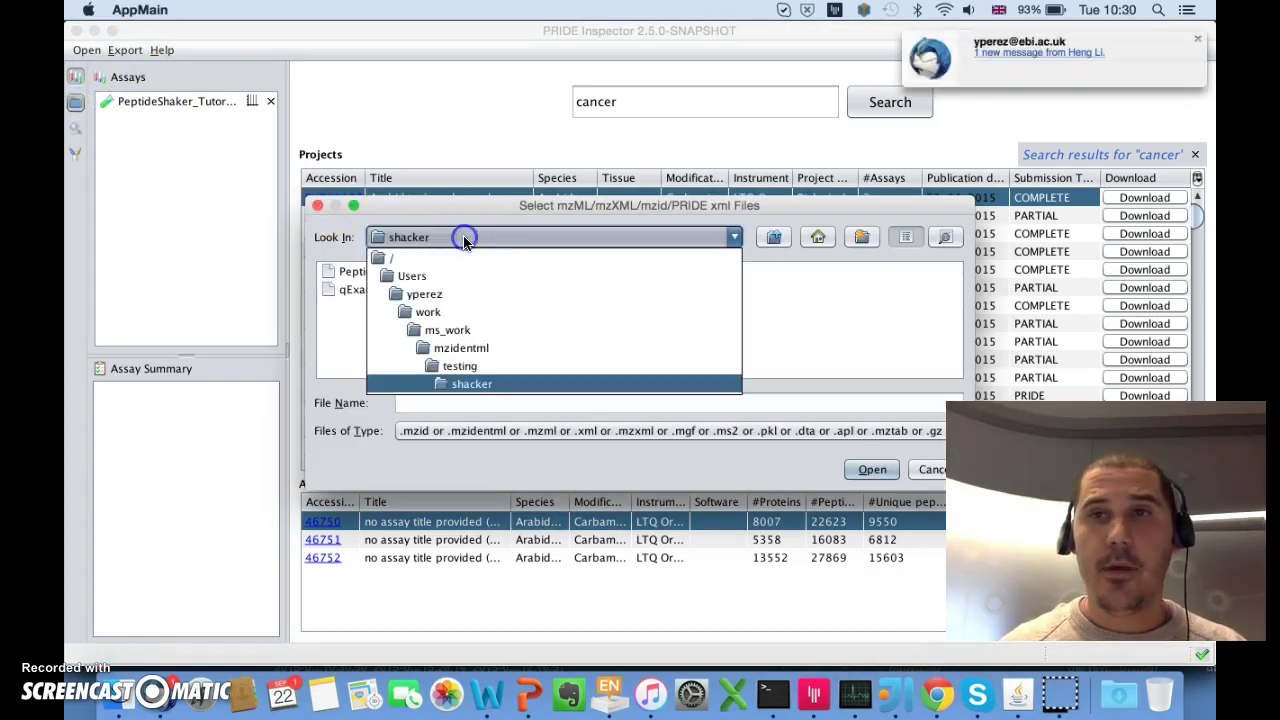
click(462, 365)
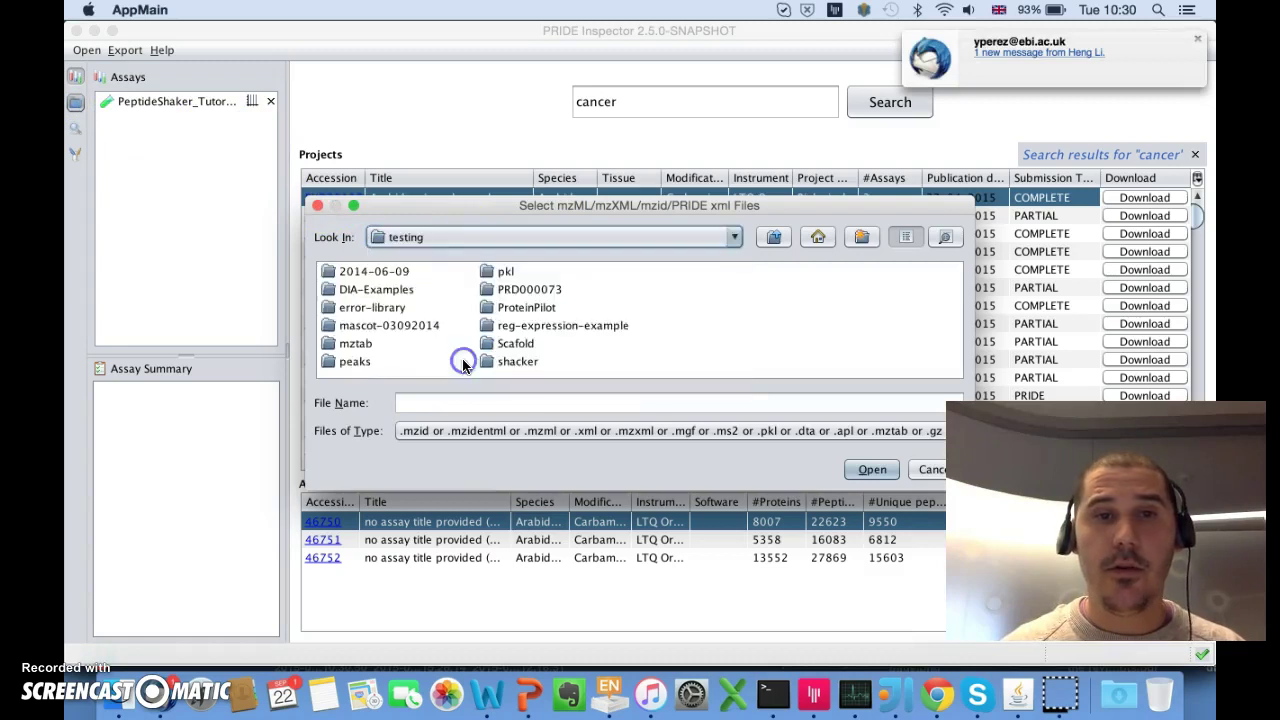
double_click(505, 271)
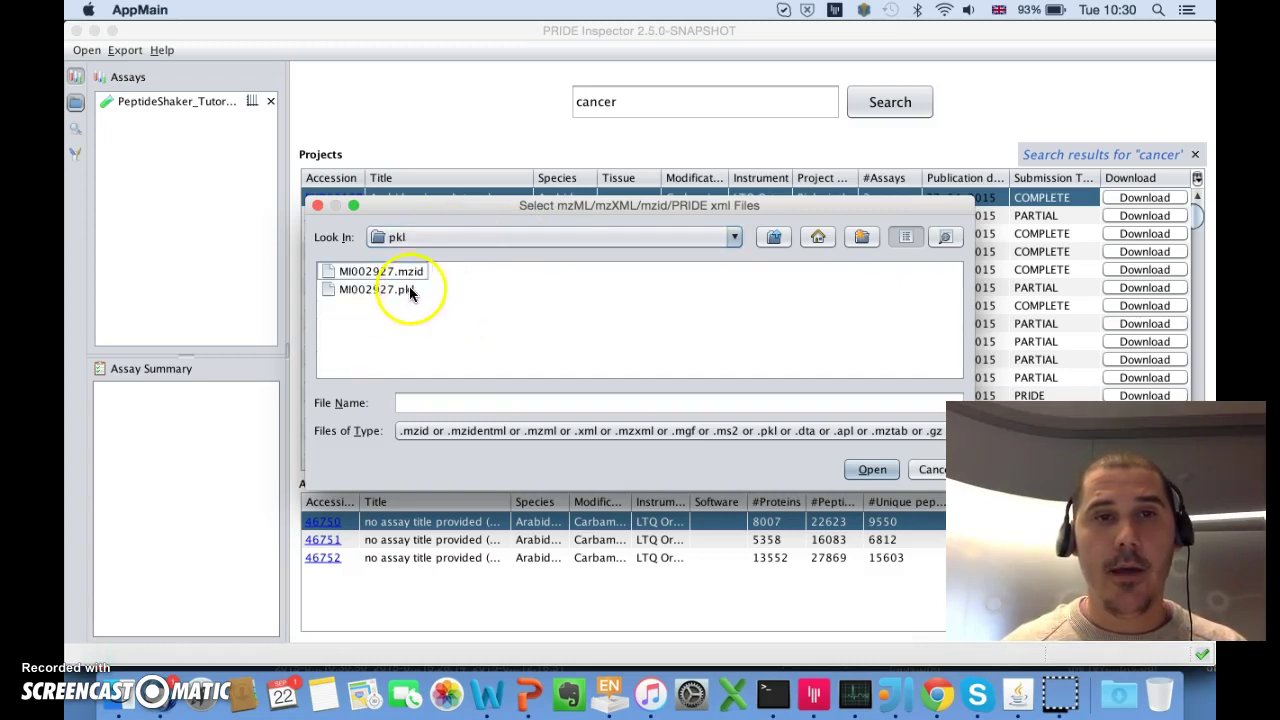
click(468, 237)
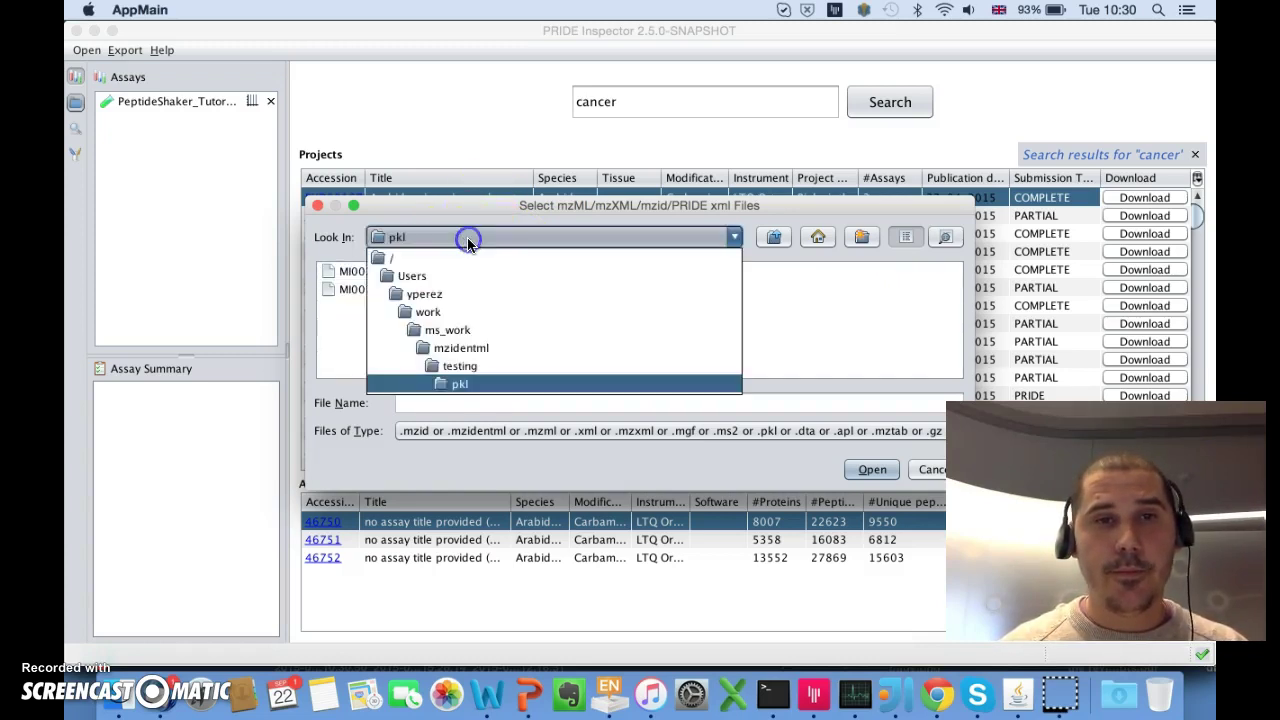
click(457, 366)
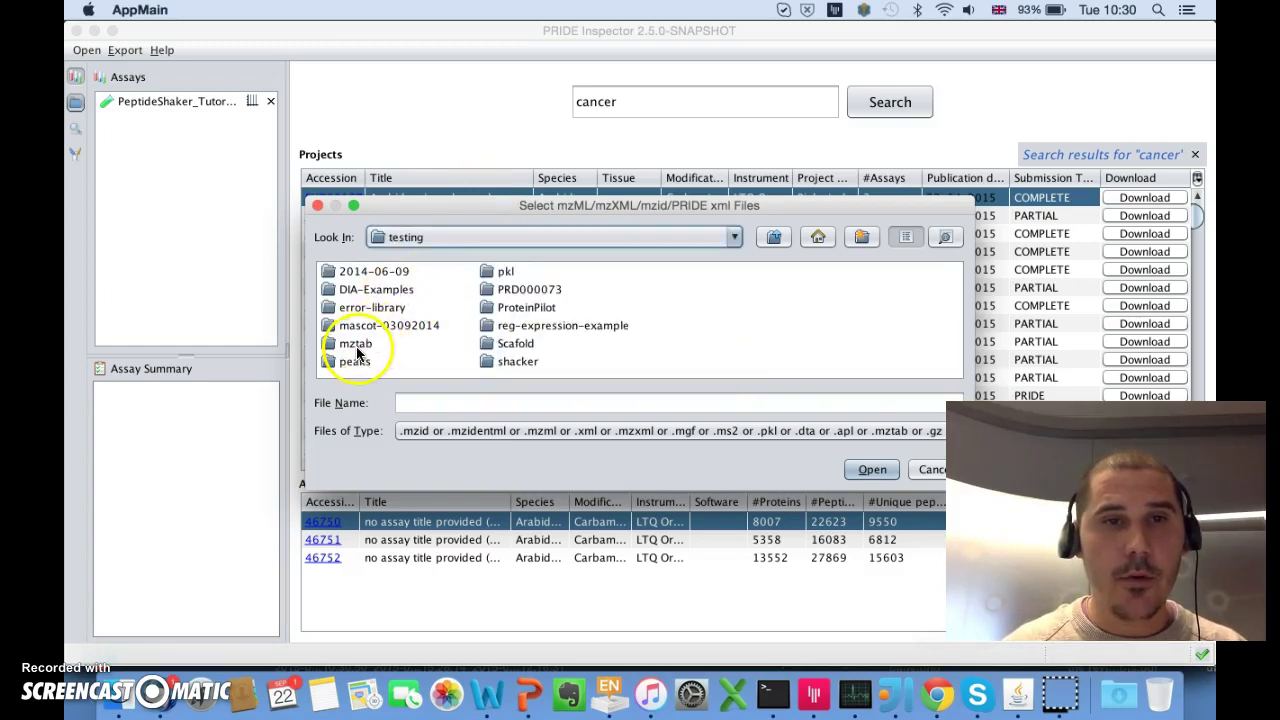
double_click(507, 274)
click(396, 292)
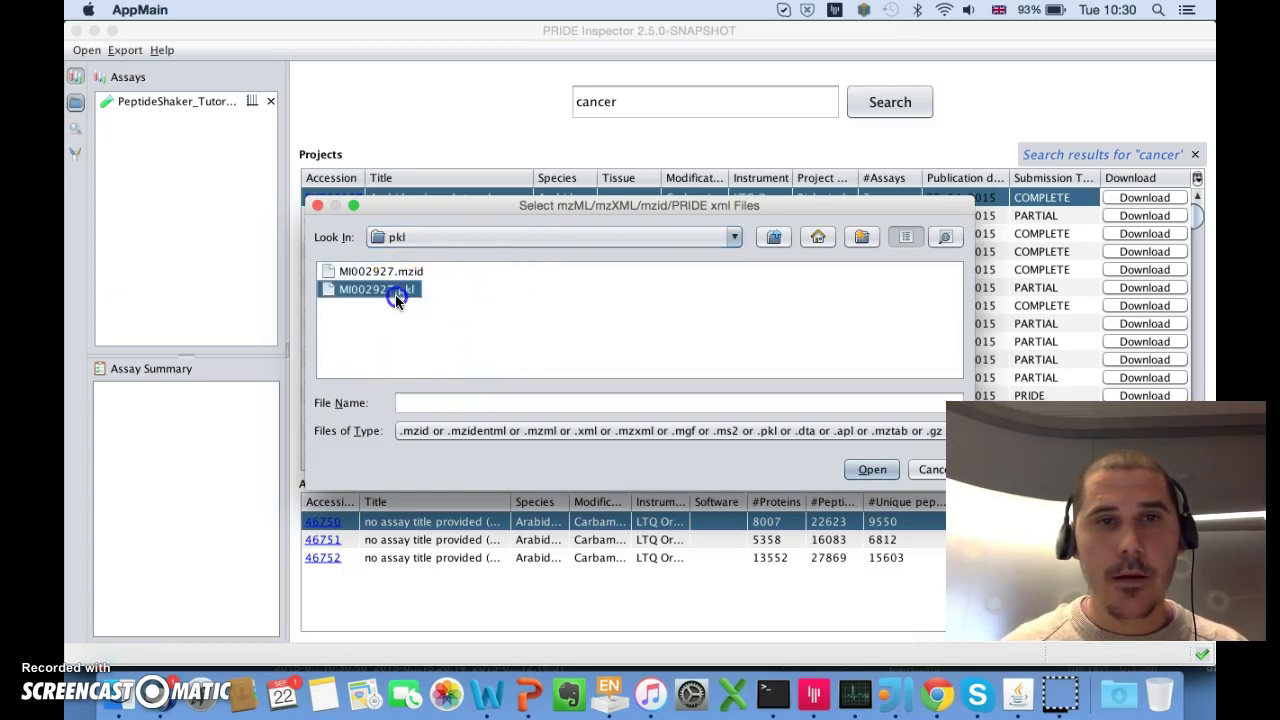
click(317, 207)
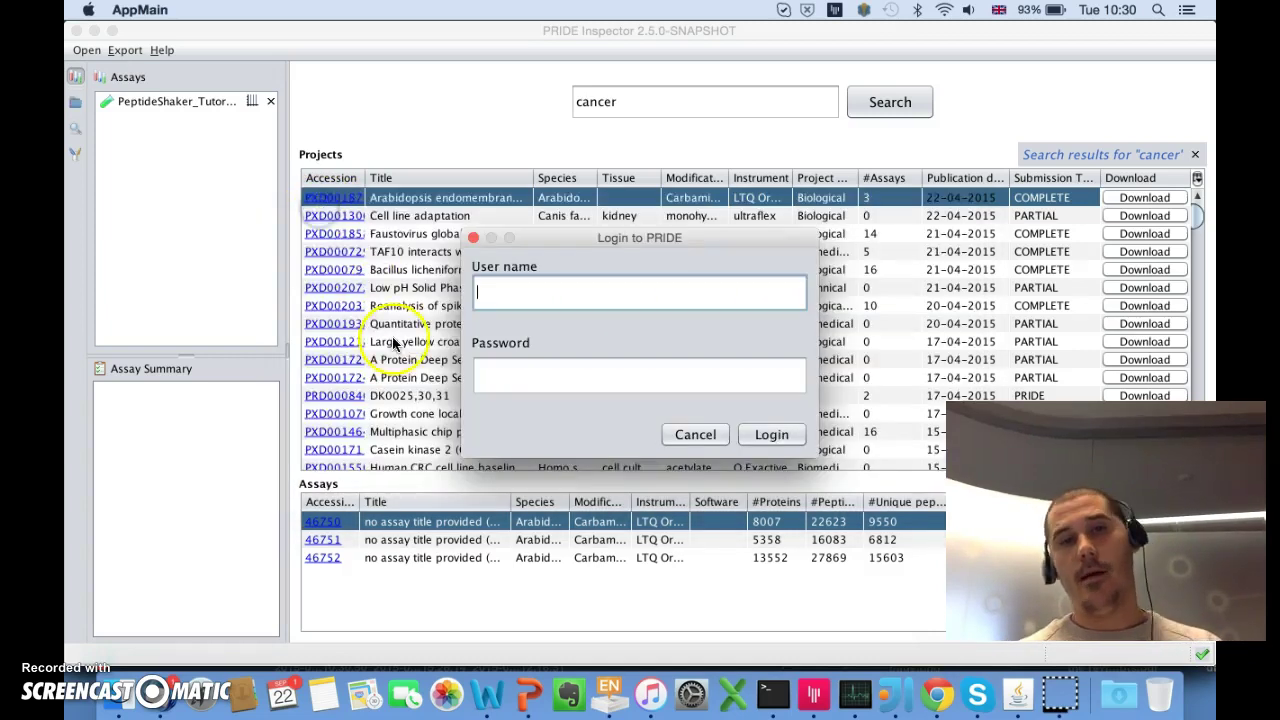
- Dismiss the PRIDE login form and return to the loaded PeptideShaker_Tutorial assay
click(474, 240)
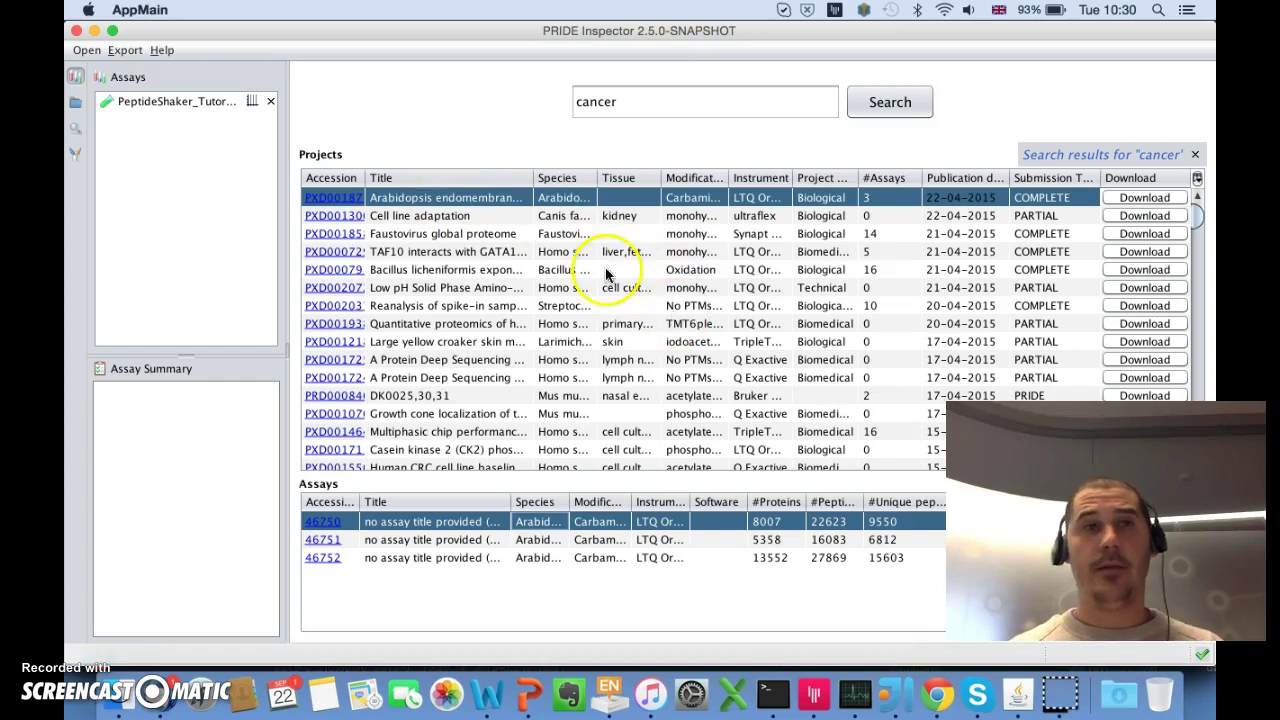
click(104, 108)
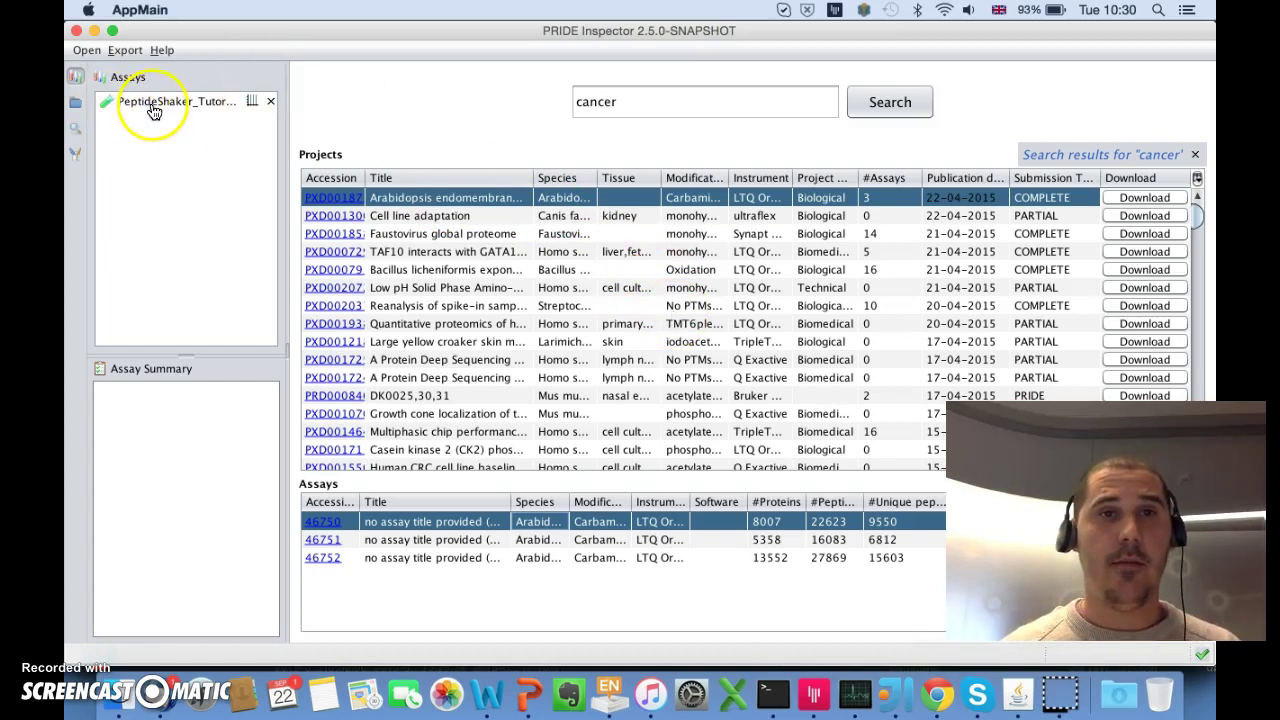